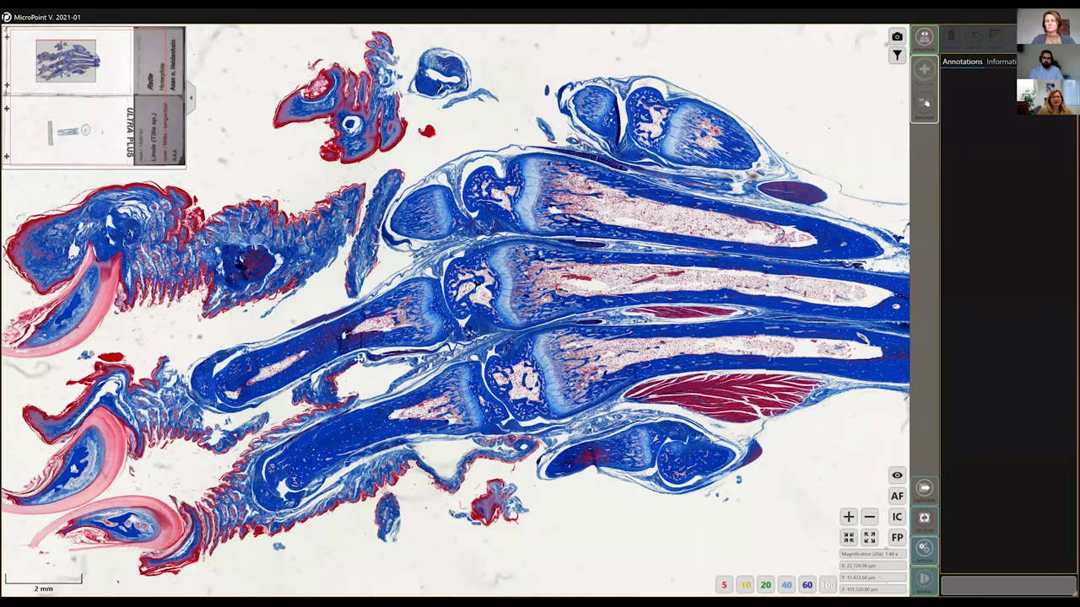
- Survey the stained rat hind paw section, from the whole-paw overview down to the joints and growth plates of the toe bones
{"action": "left_click_drag", "start_coordinate": [682, 233], "coordinate": [616, 288]}
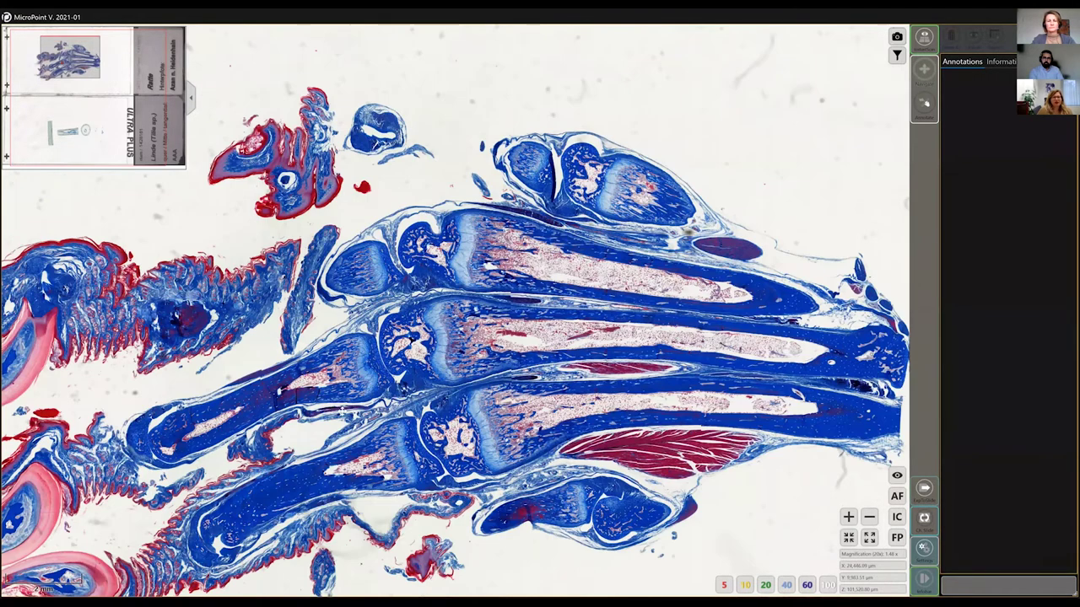
{"action": "left_click_drag", "start_coordinate": [366, 345], "coordinate": [529, 348]}
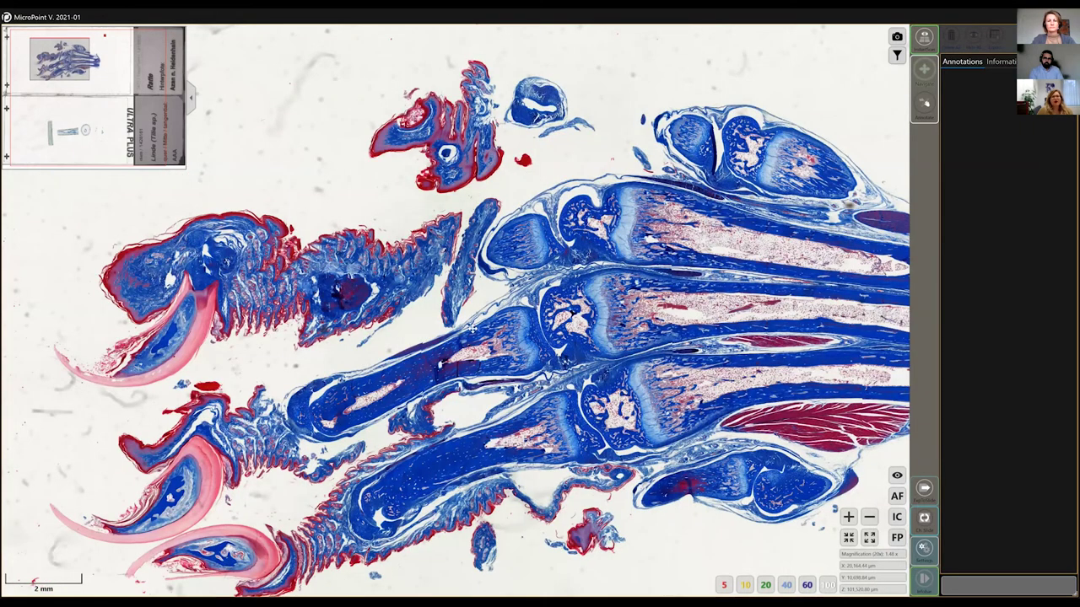
{"action": "left_click_drag", "start_coordinate": [474, 326], "coordinate": [442, 261]}
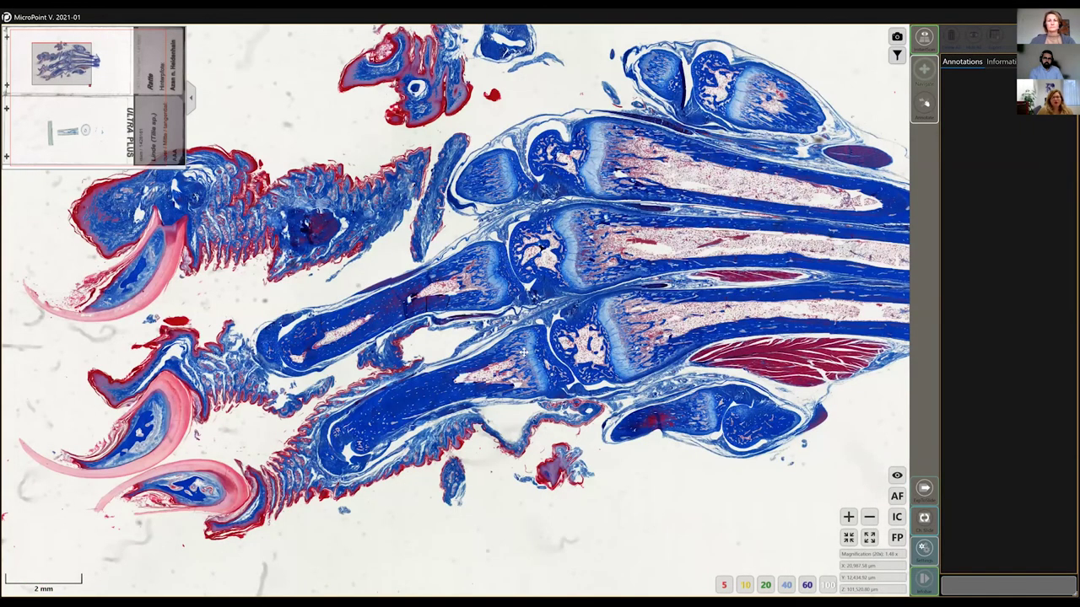
{"action": "left_click_drag", "start_coordinate": [469, 308], "coordinate": [321, 357]}
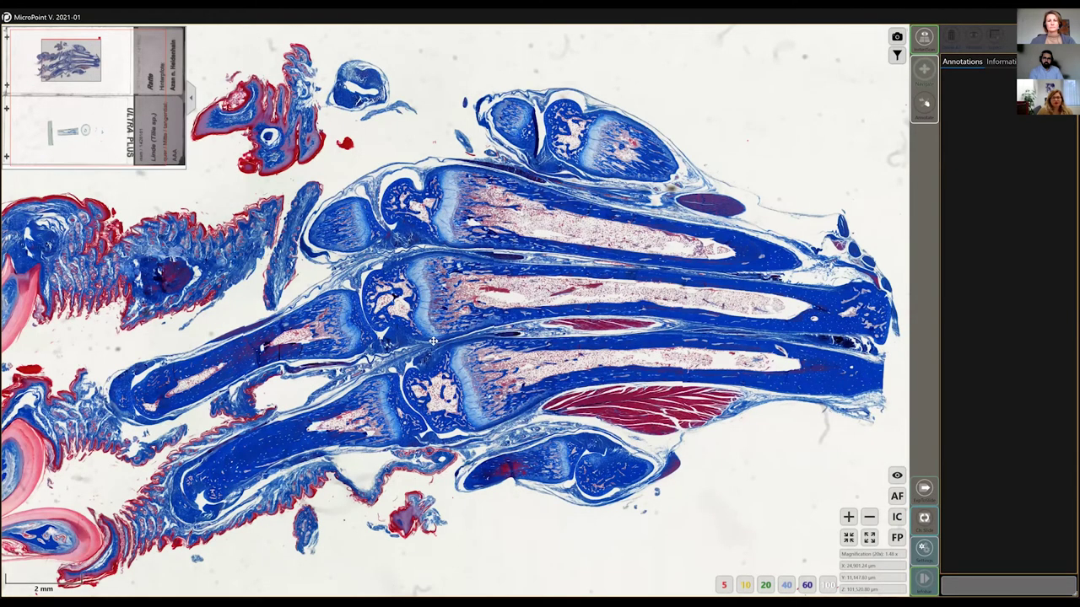
{"action": "scroll", "coordinate": [386, 319], "scroll_direction": "up", "scroll_amount": 1}
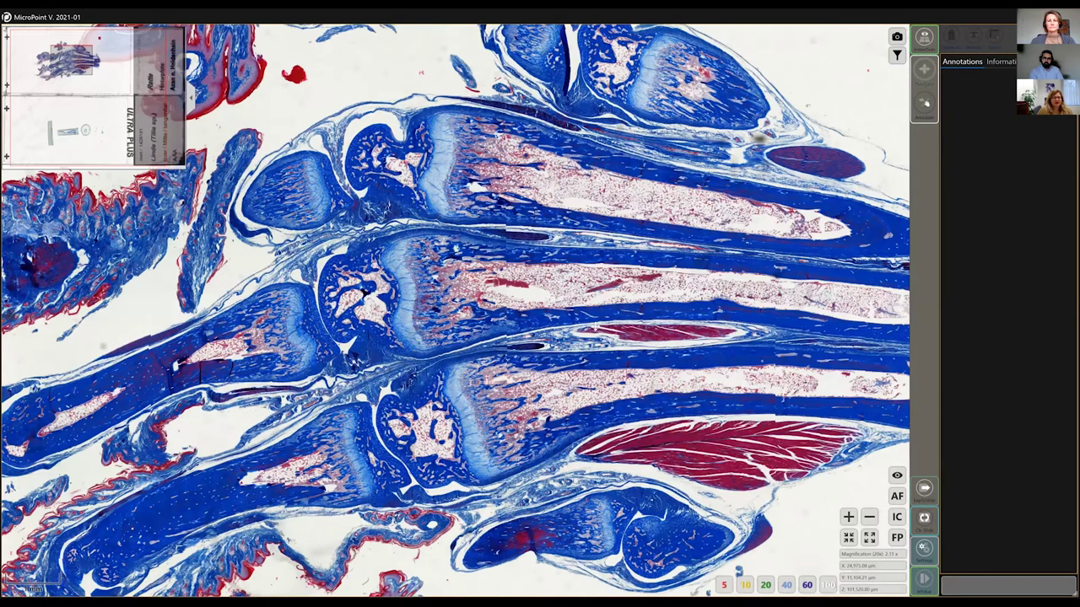
{"action": "scroll", "coordinate": [695, 330], "scroll_direction": "up", "scroll_amount": 1}
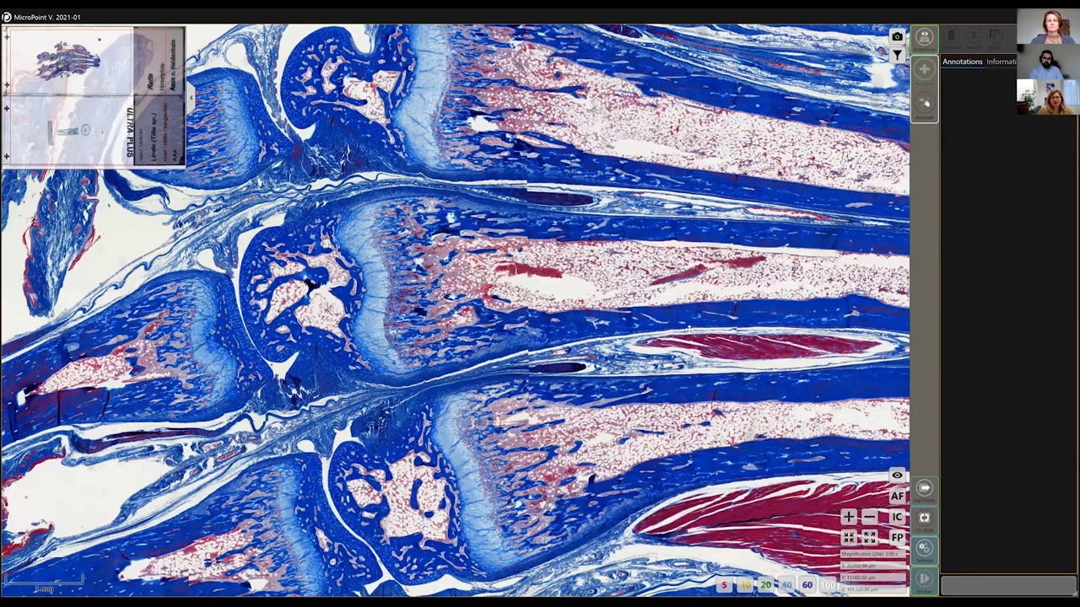
{"action": "scroll", "coordinate": [422, 316], "scroll_direction": "up", "scroll_amount": 1}
{"action": "left_click_drag", "start_coordinate": [421, 316], "coordinate": [783, 329]}
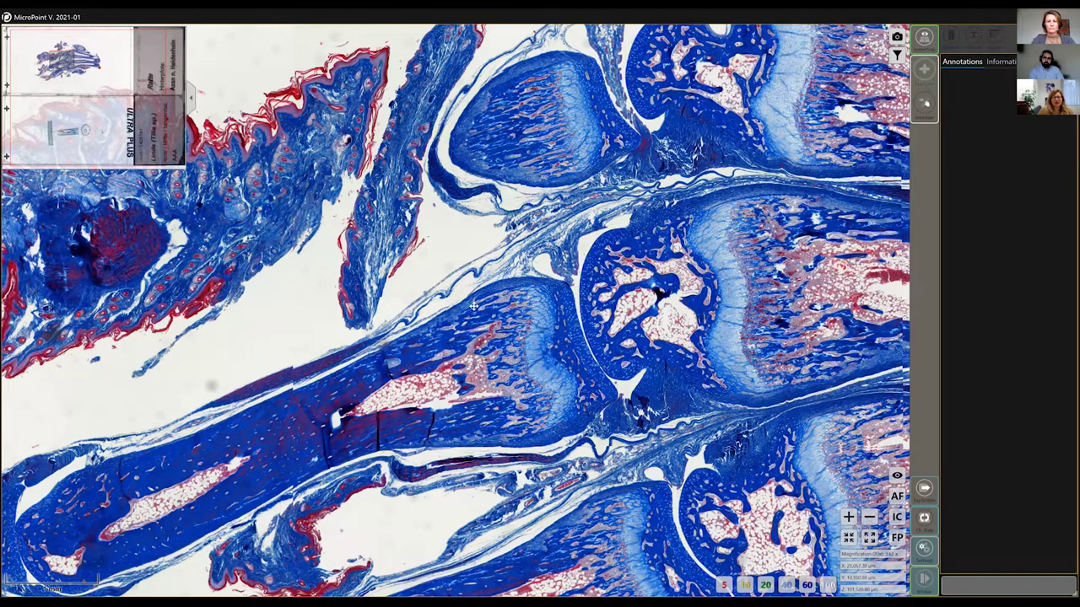
{"action": "scroll", "coordinate": [438, 310], "scroll_direction": "down", "scroll_amount": 5}
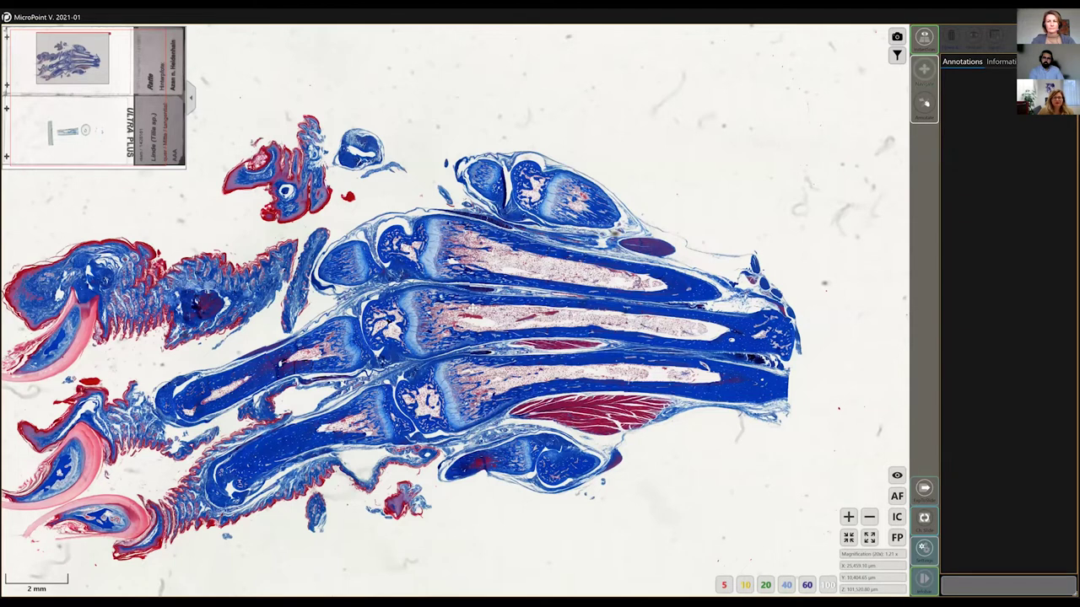
{"action": "left_click_drag", "start_coordinate": [445, 306], "coordinate": [468, 308]}
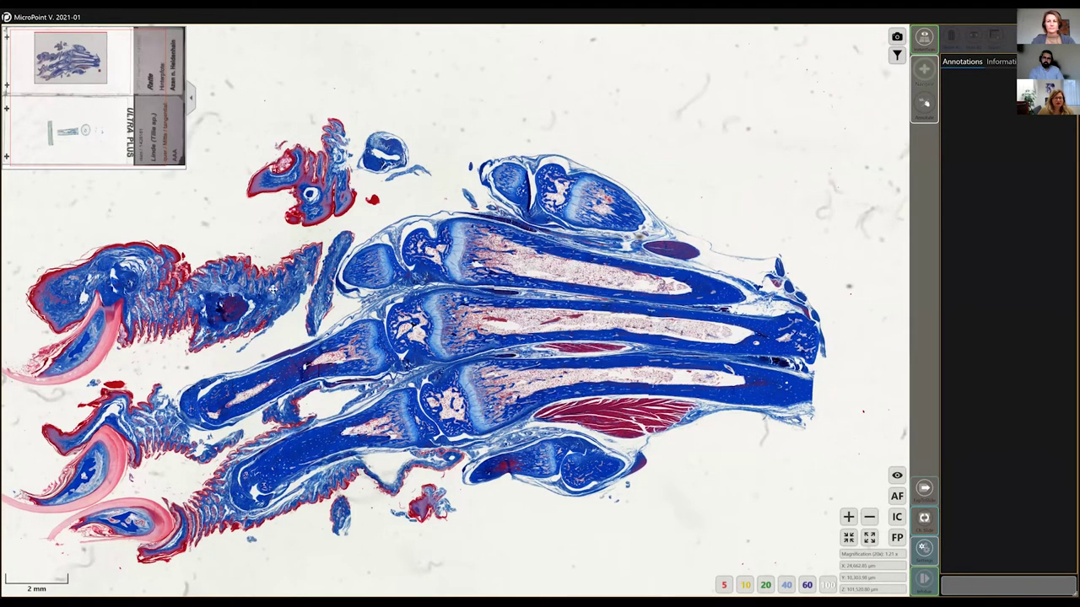
- Examine the growth plate cartilage, surrounding bone and marrow of the middle toe bones at high magnification
{"action": "scroll", "coordinate": [470, 311], "scroll_direction": "up", "scroll_amount": 5}
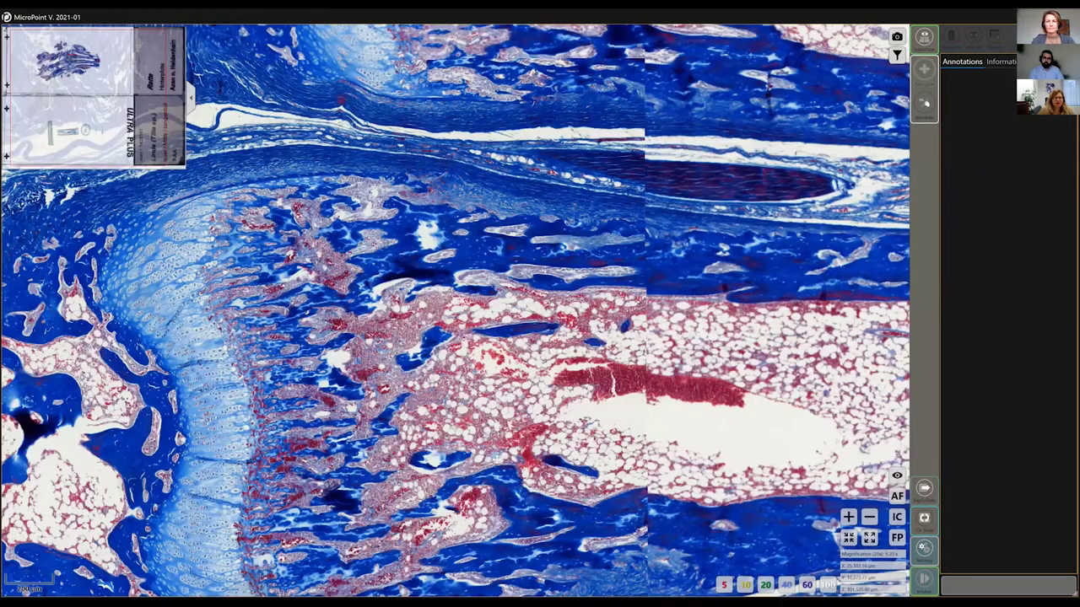
{"action": "scroll", "coordinate": [457, 332], "scroll_direction": "up", "scroll_amount": 1}
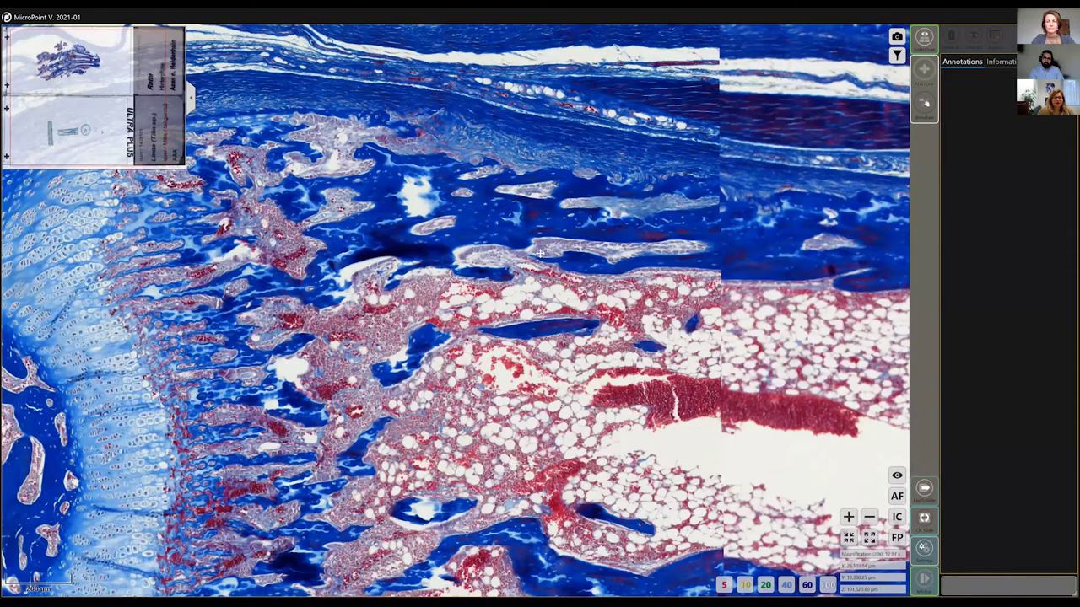
{"action": "left_click_drag", "start_coordinate": [443, 433], "coordinate": [680, 252]}
{"action": "scroll", "coordinate": [516, 457], "scroll_direction": "up", "scroll_amount": 3}
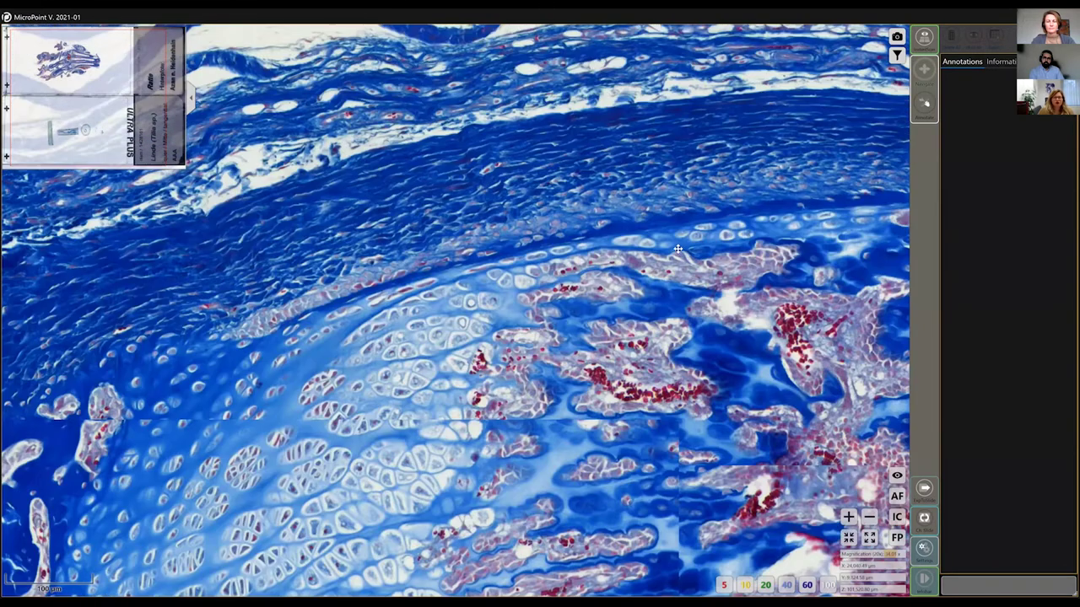
{"action": "left_click_drag", "start_coordinate": [572, 405], "coordinate": [664, 202]}
{"action": "left_click_drag", "start_coordinate": [447, 356], "coordinate": [462, 333]}
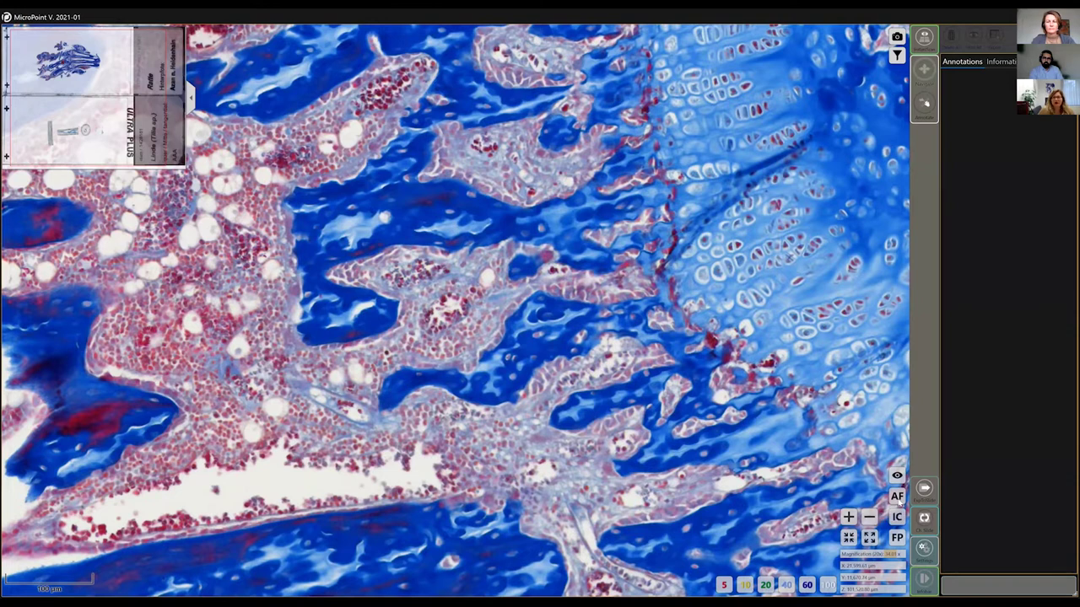
- Autofocus the live view on the bone marrow beside the growth plate and adjust the focus plane manually
{"action": "left_click", "coordinate": [898, 498]}
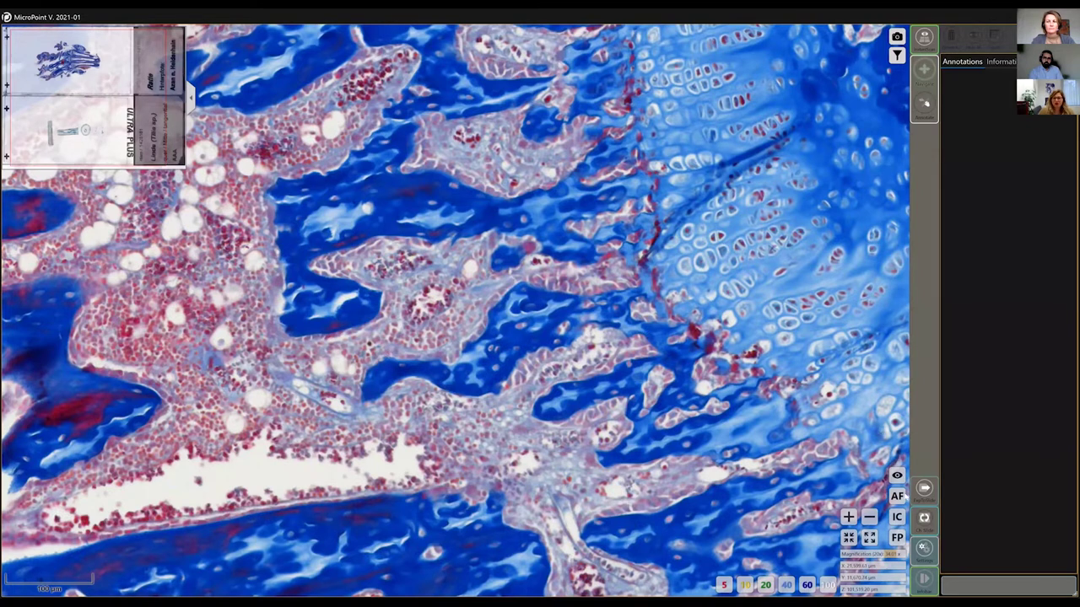
{"action": "left_click", "coordinate": [900, 477]}
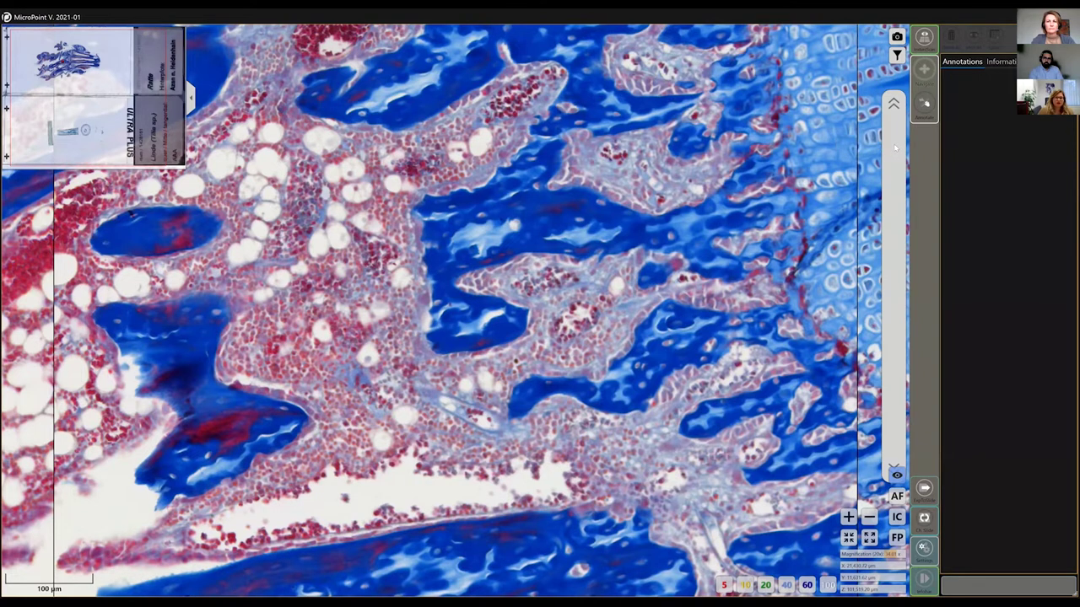
{"action": "scroll", "coordinate": [896, 149], "scroll_direction": "up", "scroll_amount": 2}
{"action": "scroll", "coordinate": [895, 148], "scroll_direction": "up", "scroll_amount": 2}
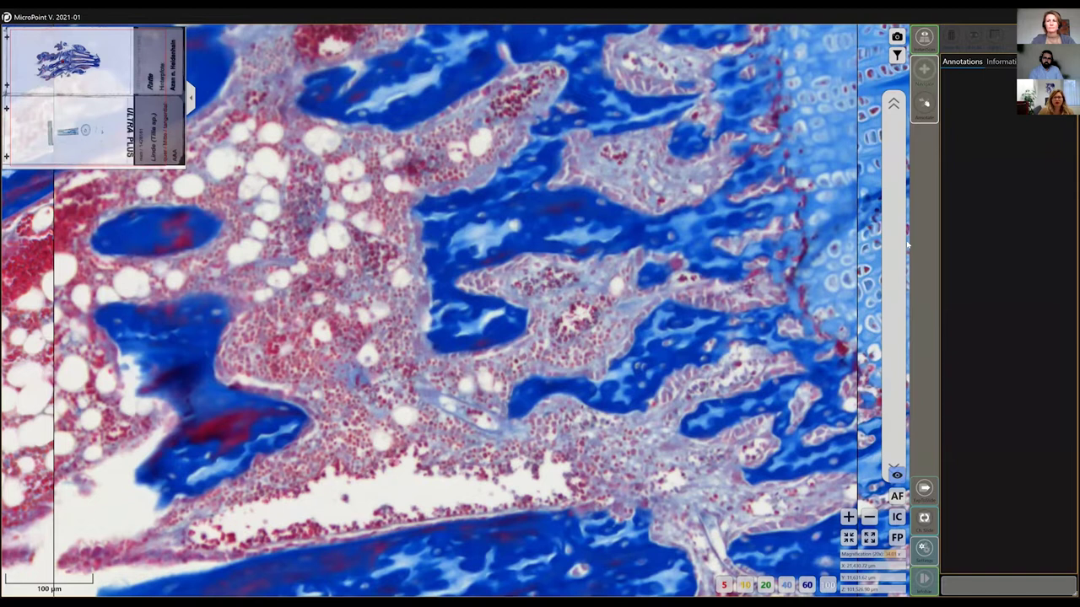
{"action": "left_click", "coordinate": [894, 477]}
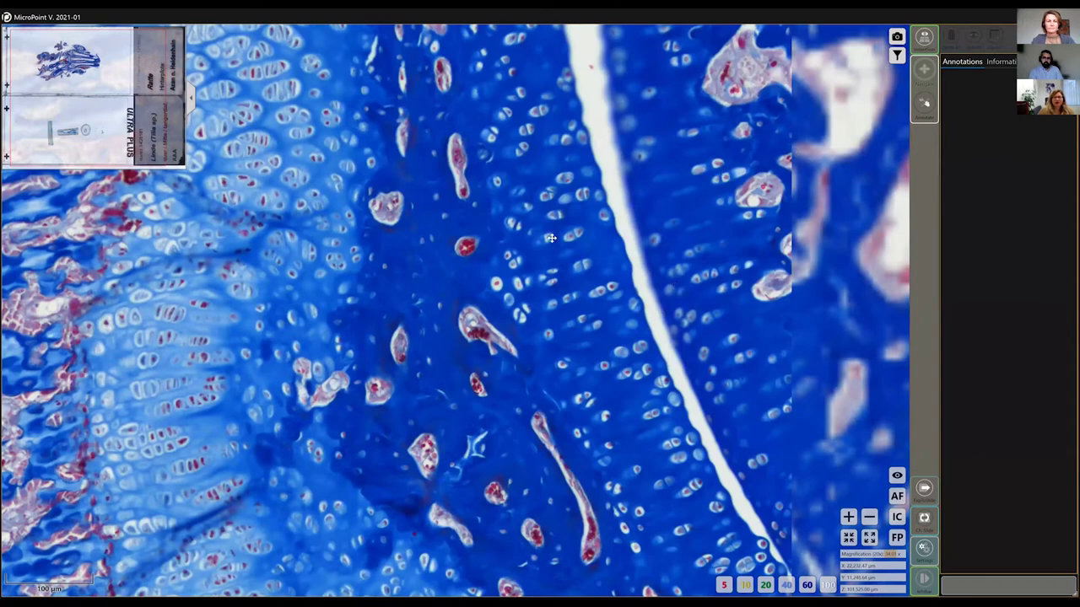
- Frame the joint and growth plate of the middle toe and add this view as a new scan area in SlideScan mode
{"action": "scroll", "coordinate": [710, 230], "scroll_direction": "down", "scroll_amount": 6}
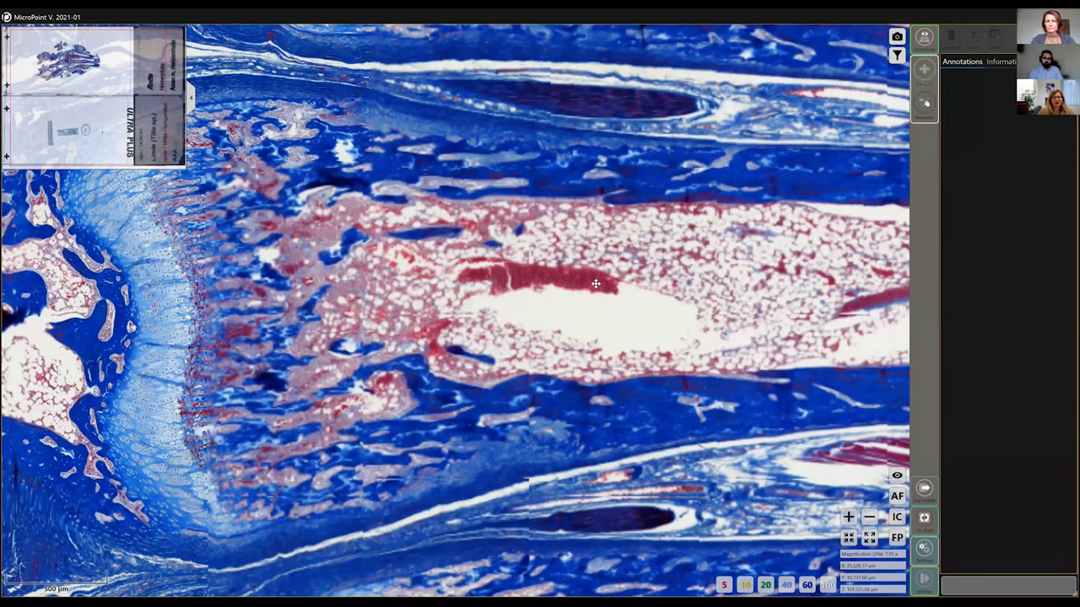
{"action": "scroll", "coordinate": [581, 280], "scroll_direction": "down", "scroll_amount": 2}
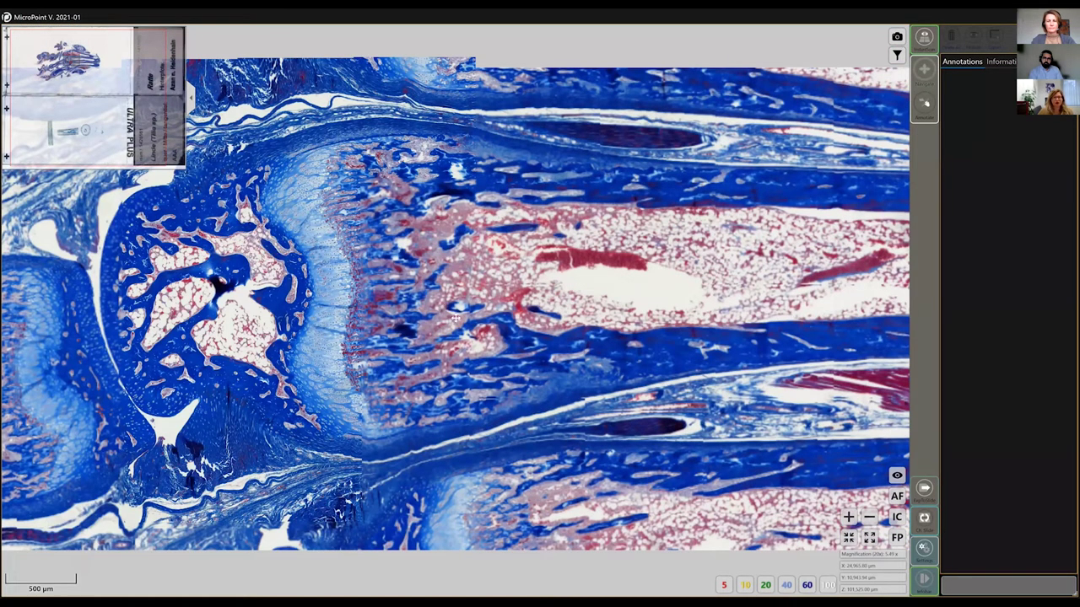
{"action": "scroll", "coordinate": [456, 317], "scroll_direction": "down", "scroll_amount": 5}
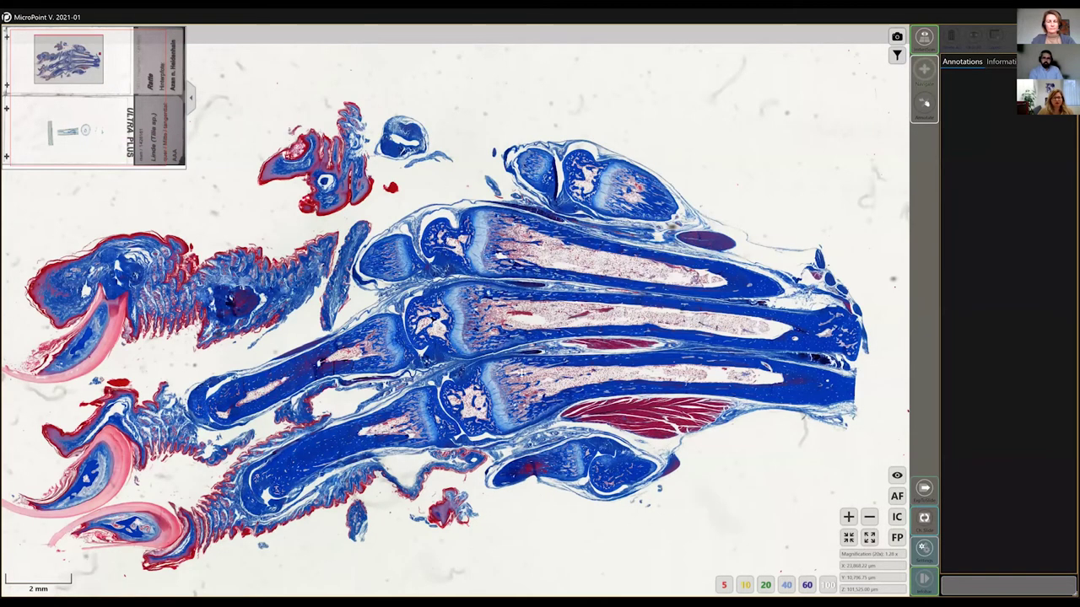
{"action": "scroll", "coordinate": [473, 285], "scroll_direction": "up", "scroll_amount": 4}
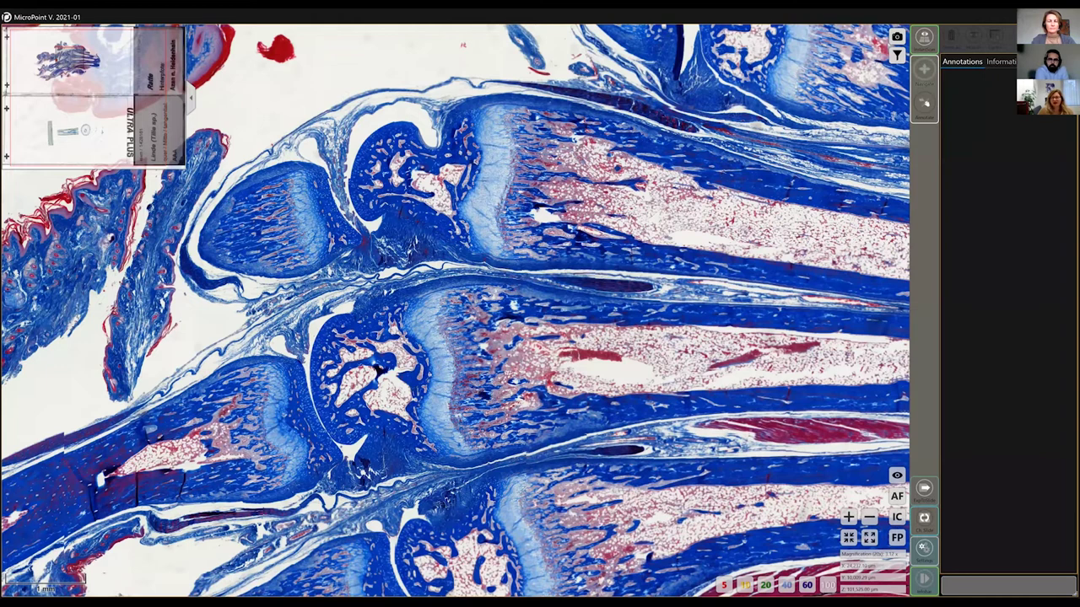
{"action": "scroll", "coordinate": [743, 534], "scroll_direction": "up", "scroll_amount": 2}
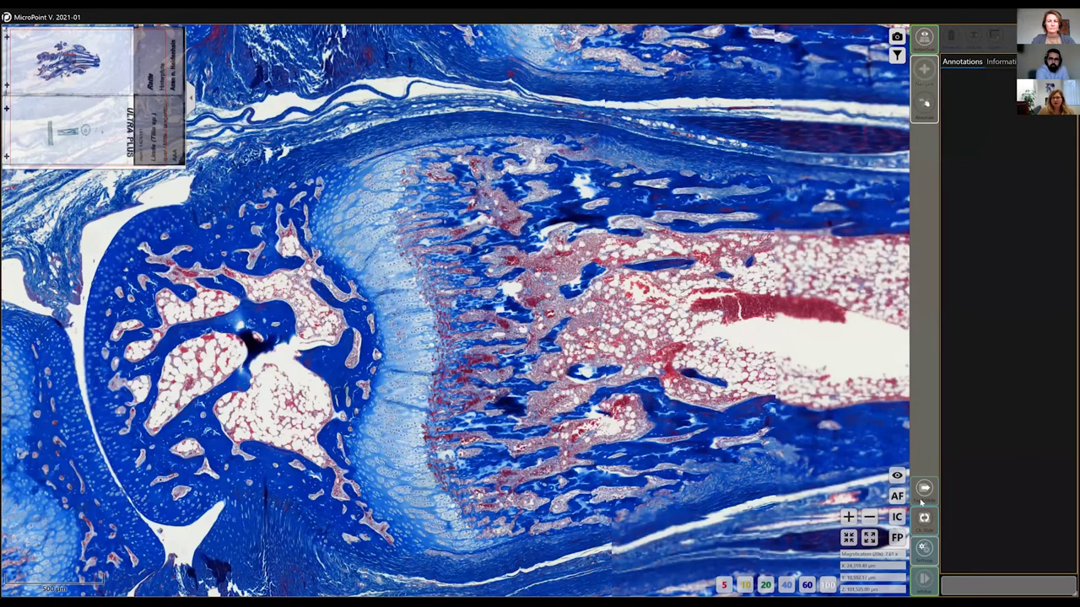
{"action": "scroll", "coordinate": [906, 496], "scroll_direction": "up", "scroll_amount": 1}
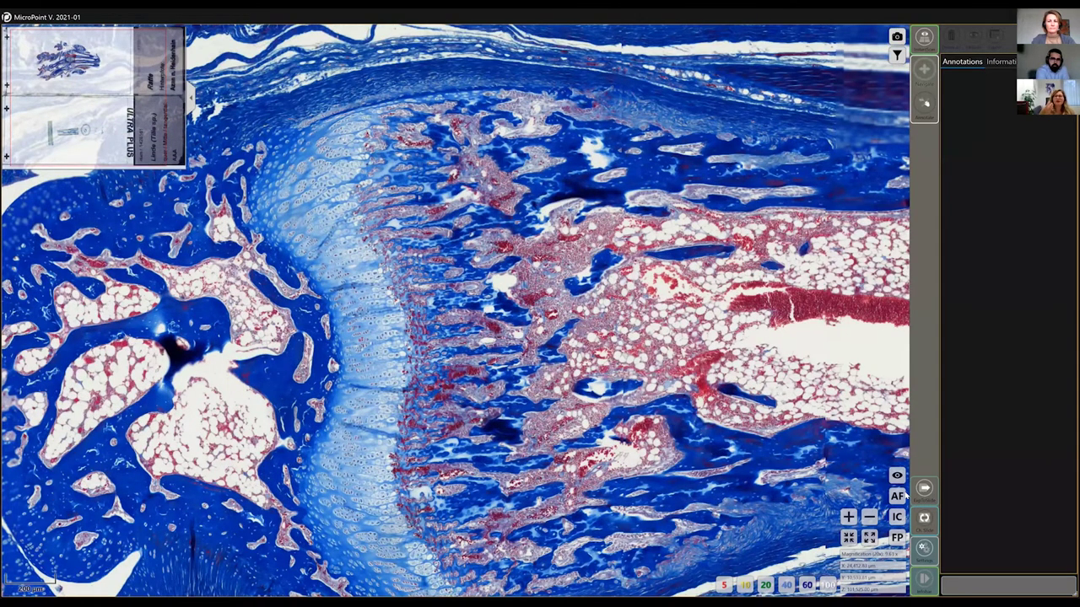
{"action": "scroll", "coordinate": [927, 441], "scroll_direction": "down", "scroll_amount": 1}
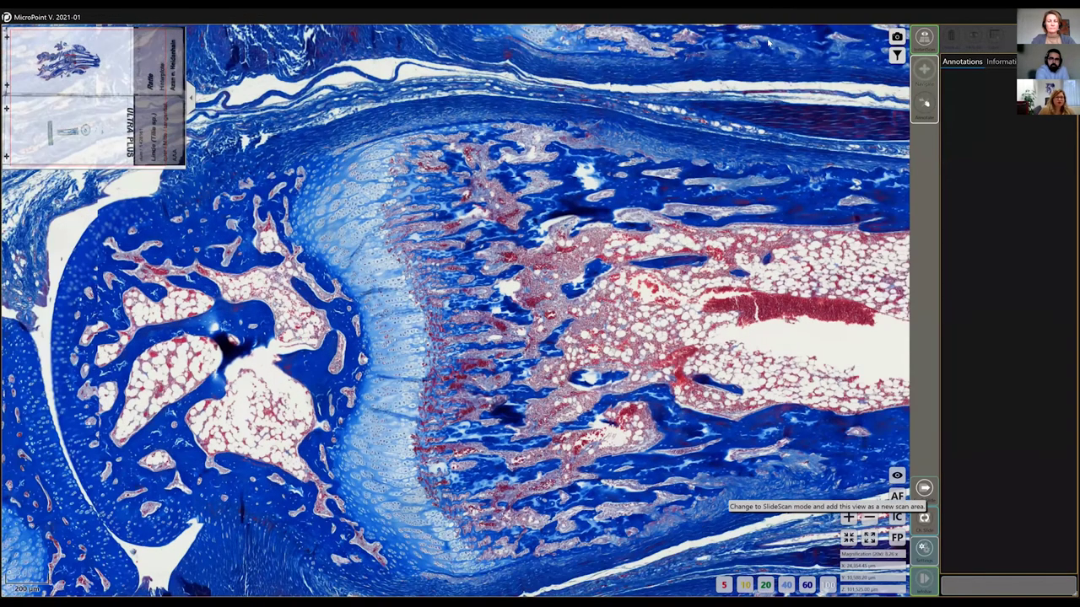
{"action": "left_click", "coordinate": [924, 488]}
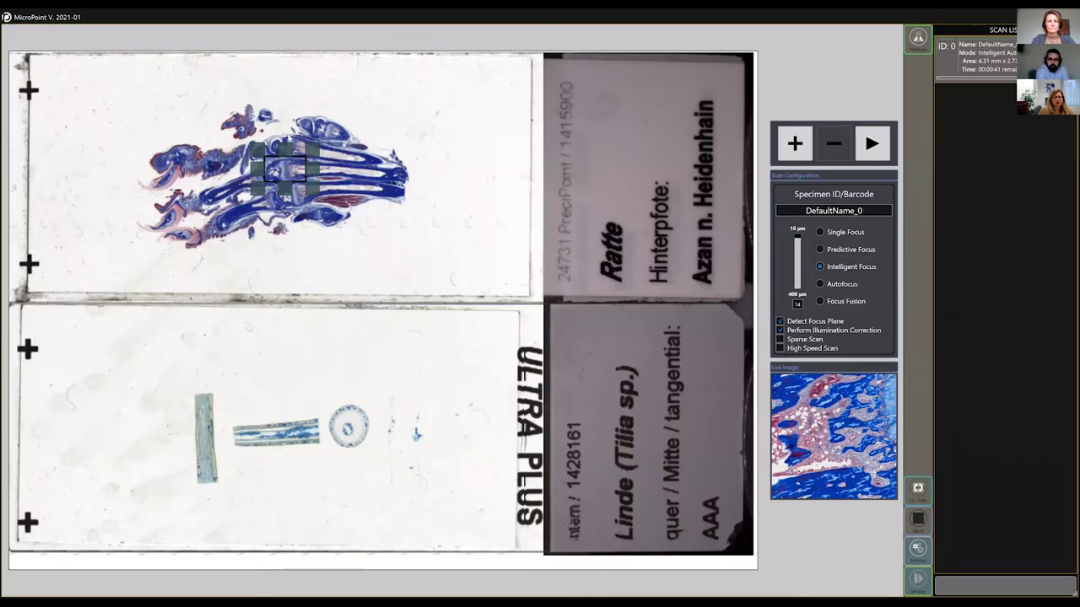
- Turn on Presentation Mode in the global settings to enlarge the pointer
{"action": "left_click", "coordinate": [918, 549]}
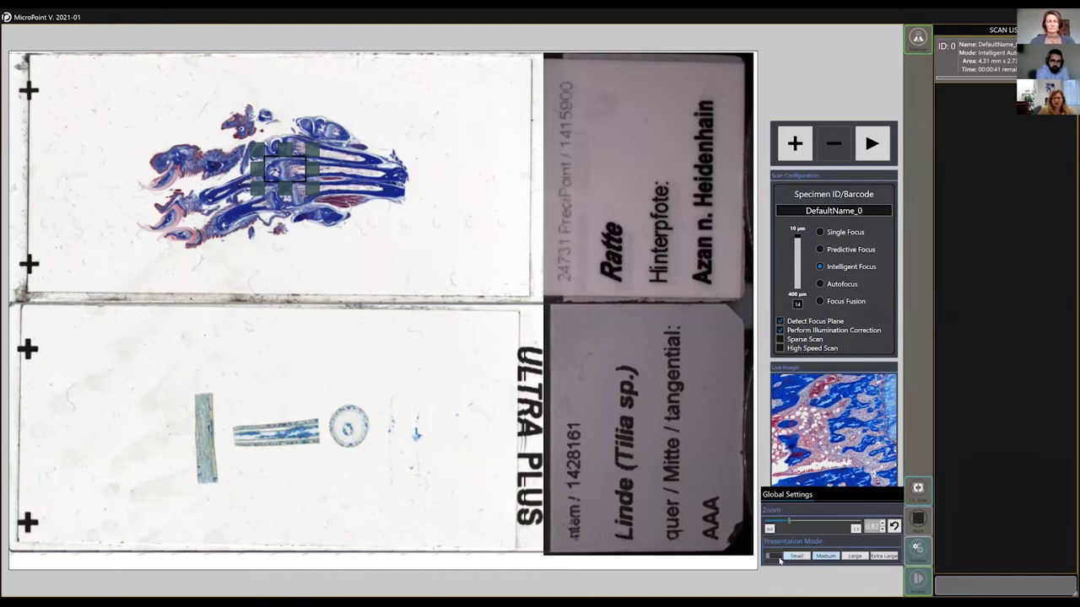
{"action": "left_click", "coordinate": [776, 558]}
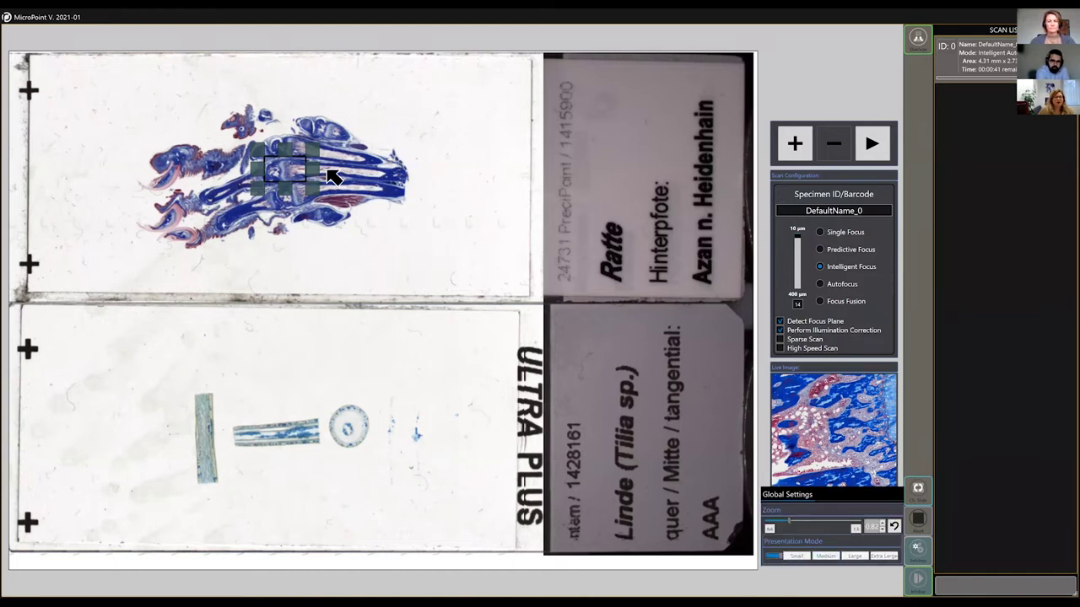
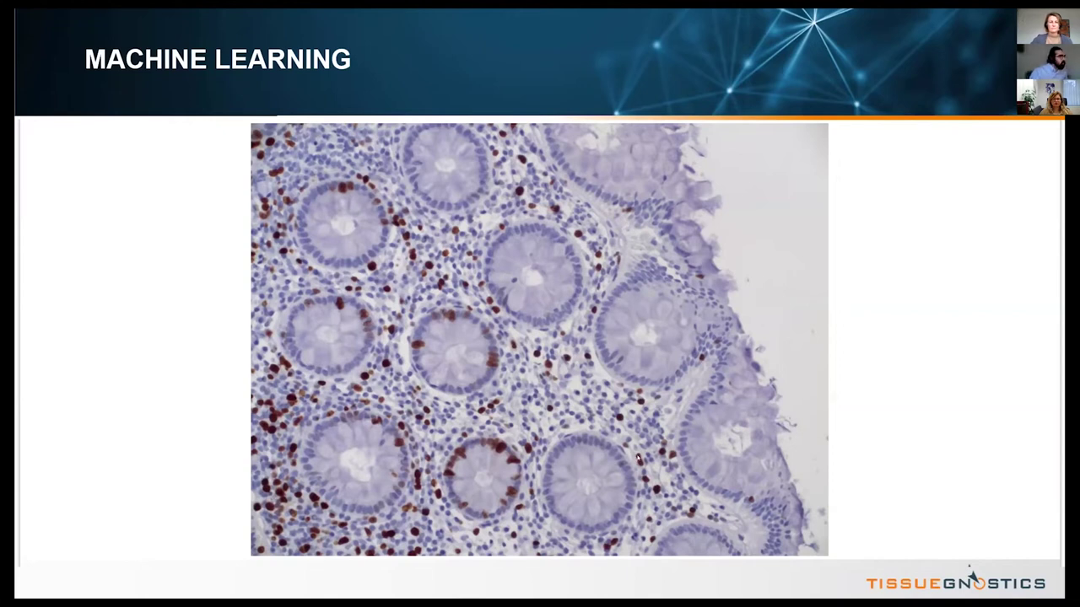
- Switch from the slides to the Colon project in the image analysis program and view the operations that can be added to Pre Processing
{"action": "key", "text": "alt+Tab"}
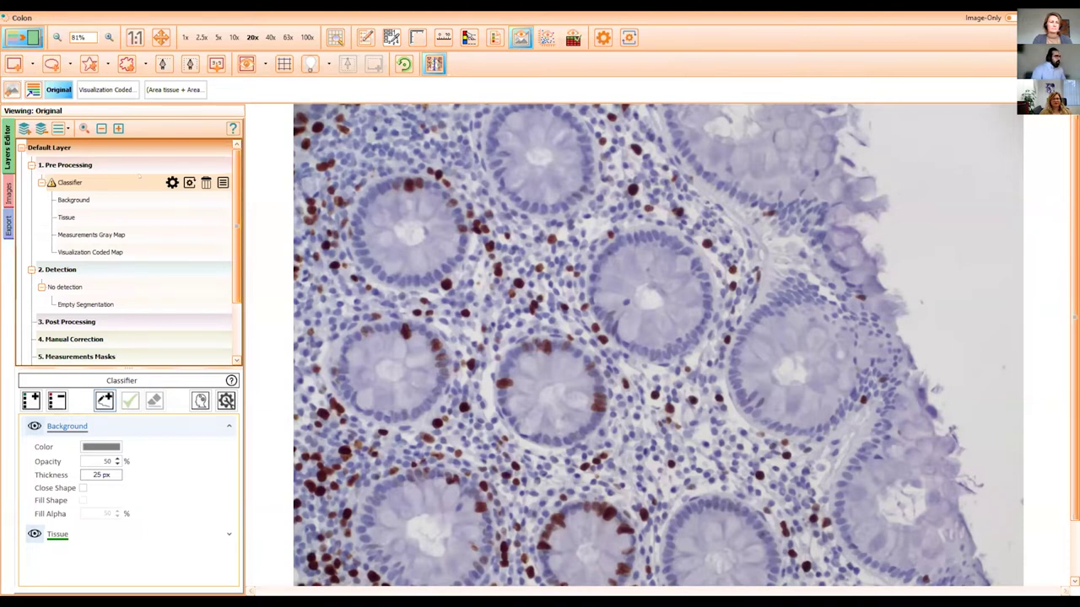
{"action": "left_click", "coordinate": [121, 167]}
{"action": "left_click", "coordinate": [189, 166]}
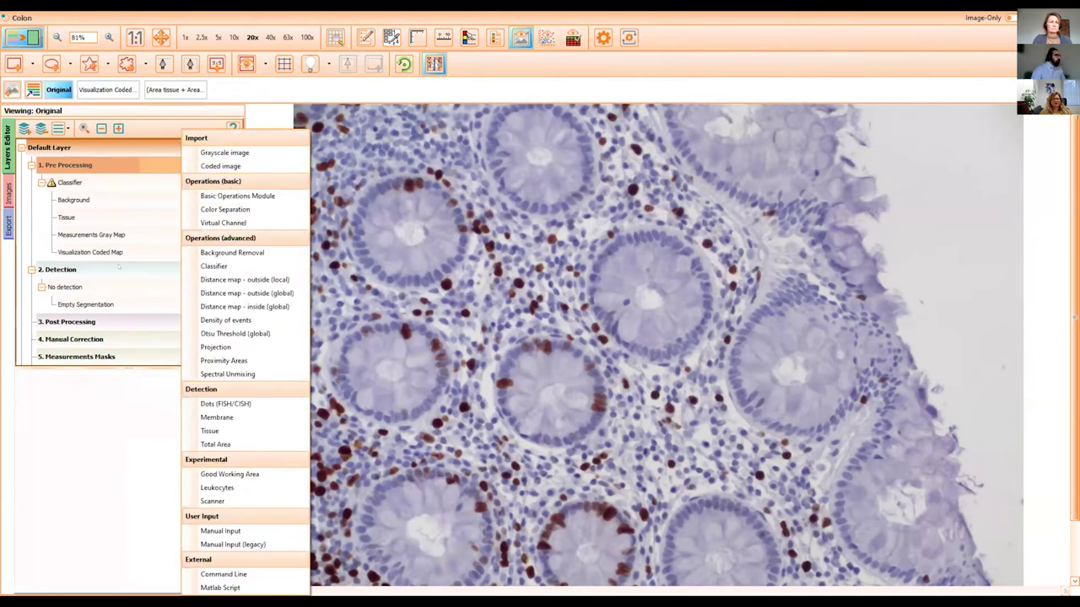
{"action": "left_click", "coordinate": [119, 268]}
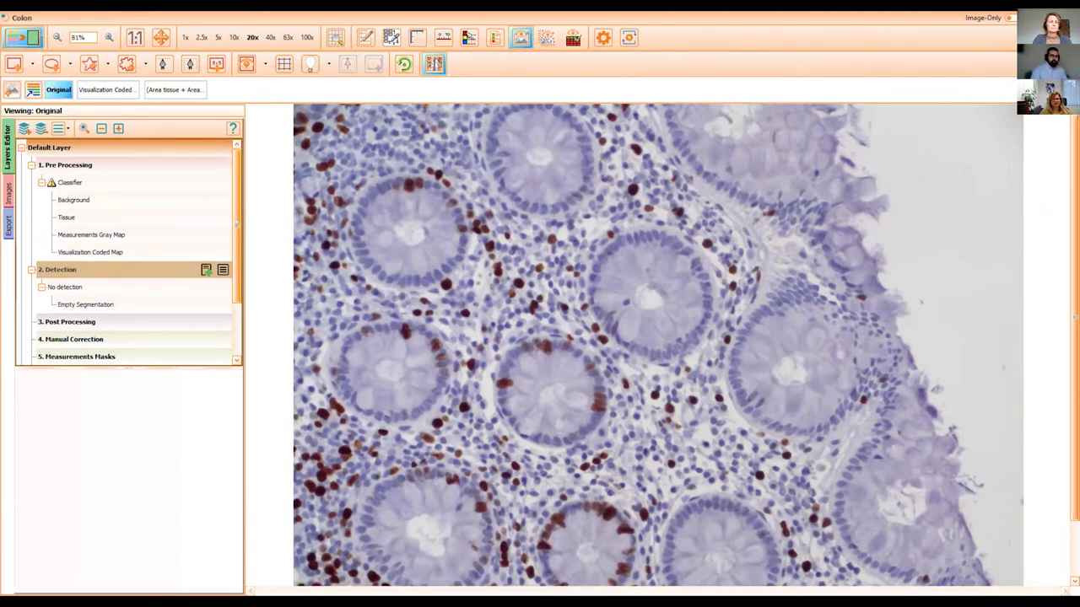
- Find the Classifier operation among the addable Pre Processing operations and show the existing Classifier's settings
{"action": "left_click", "coordinate": [129, 184]}
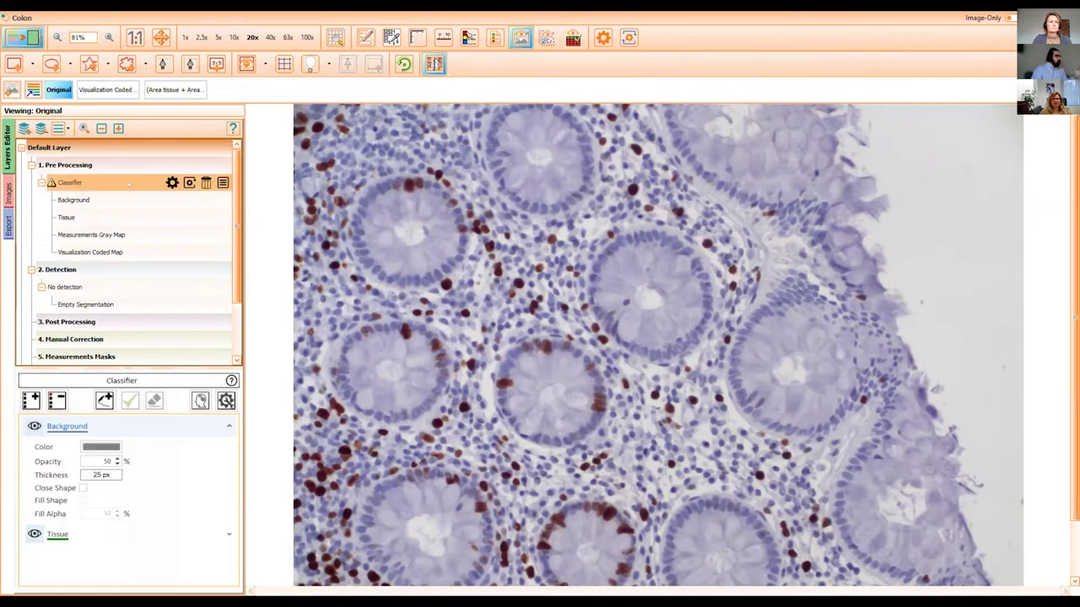
{"action": "left_click", "coordinate": [129, 165]}
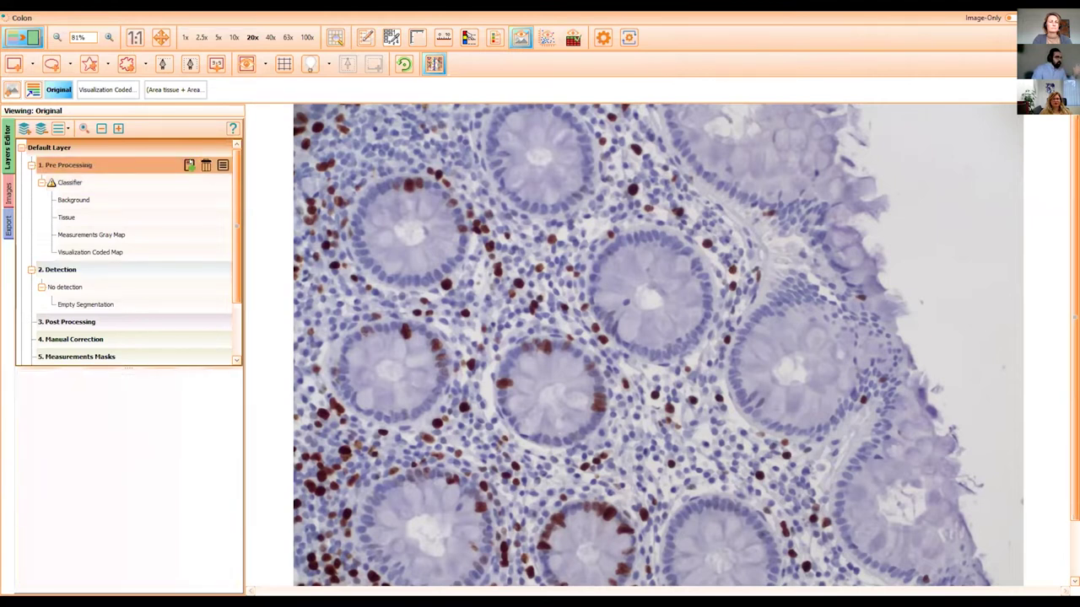
{"action": "left_click", "coordinate": [189, 166]}
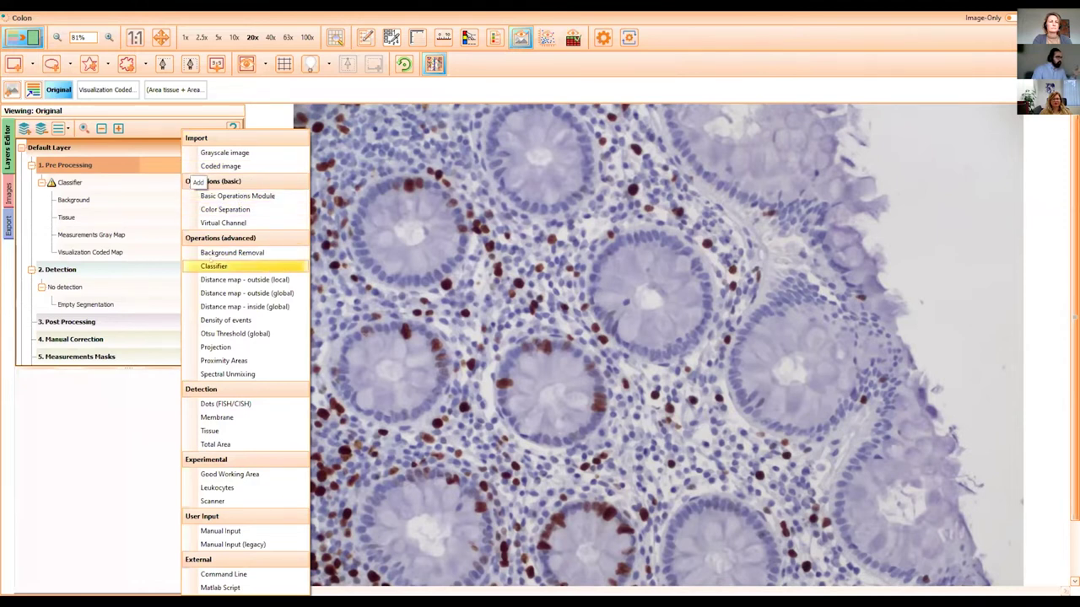
{"action": "left_click", "coordinate": [120, 182]}
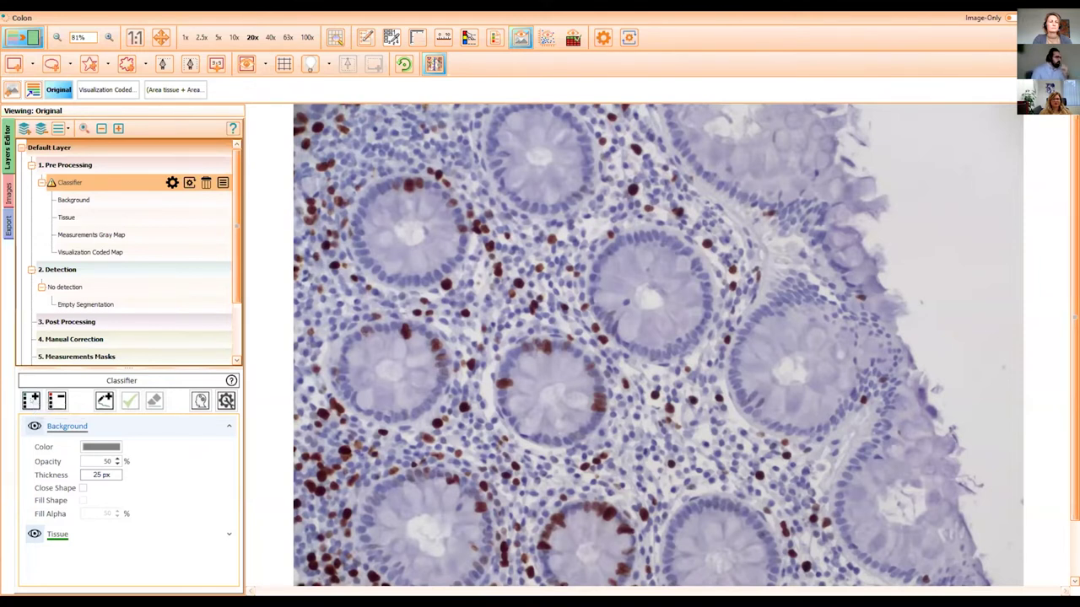
- Draw Background training strokes over the empty area along the colon tissue's outer edge and save them in the Classifier
{"action": "left_click", "coordinate": [67, 426]}
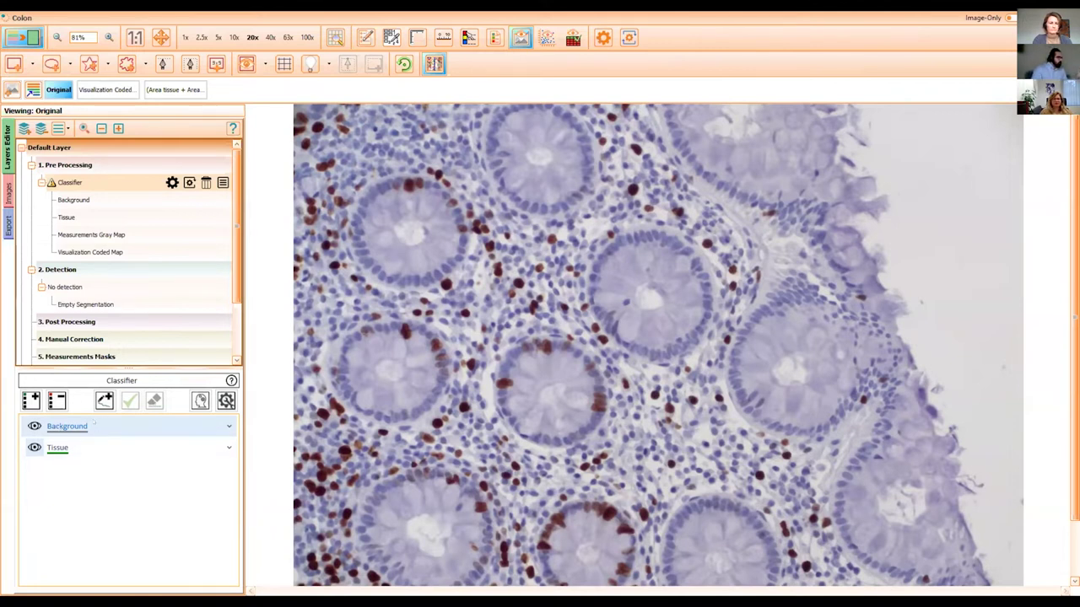
{"action": "left_click", "coordinate": [118, 426]}
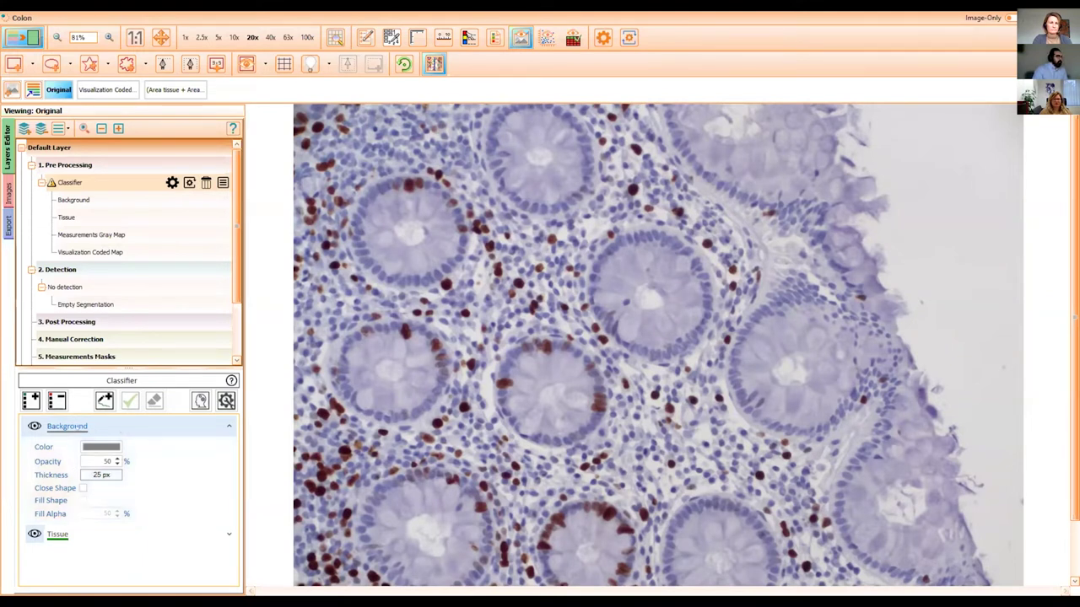
{"action": "left_click", "coordinate": [108, 426]}
{"action": "left_click", "coordinate": [105, 401]}
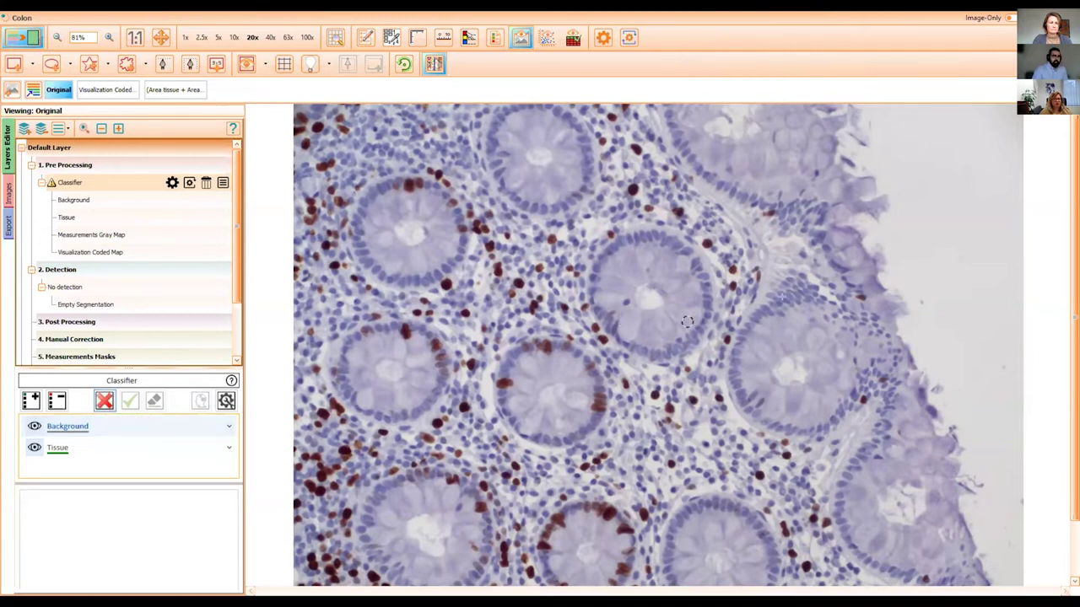
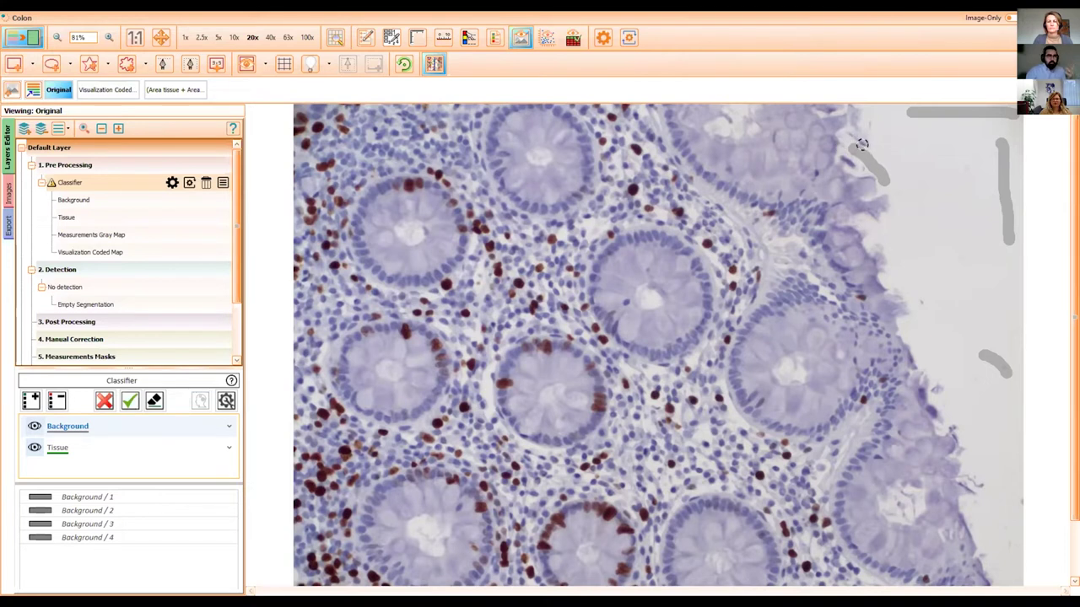
{"action": "left_click", "coordinate": [877, 230]}
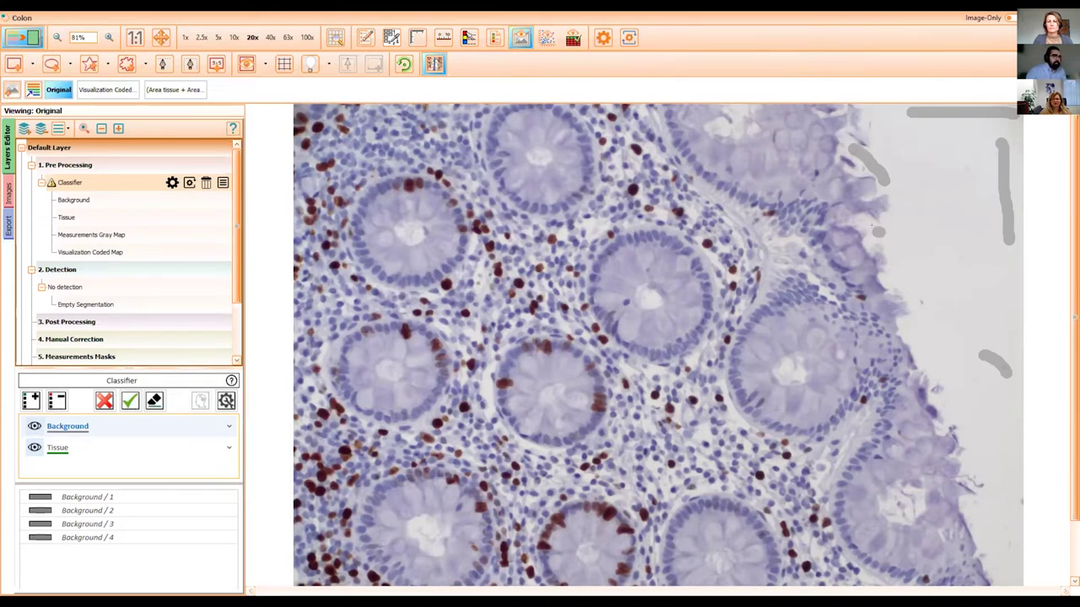
{"action": "left_click_drag", "start_coordinate": [881, 236], "coordinate": [898, 273]}
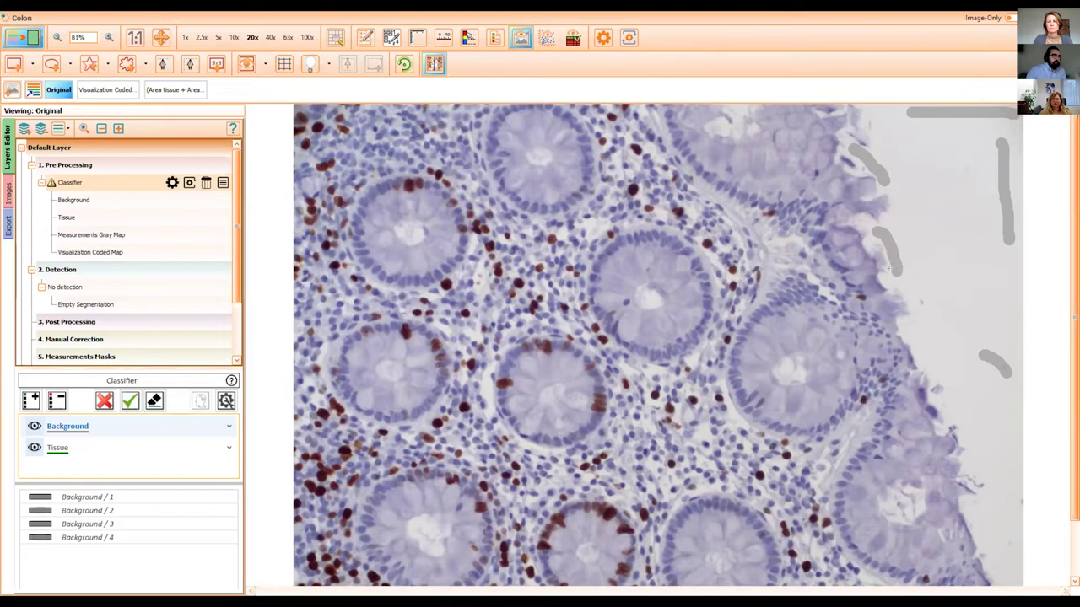
{"action": "left_click_drag", "start_coordinate": [911, 328], "coordinate": [959, 414]}
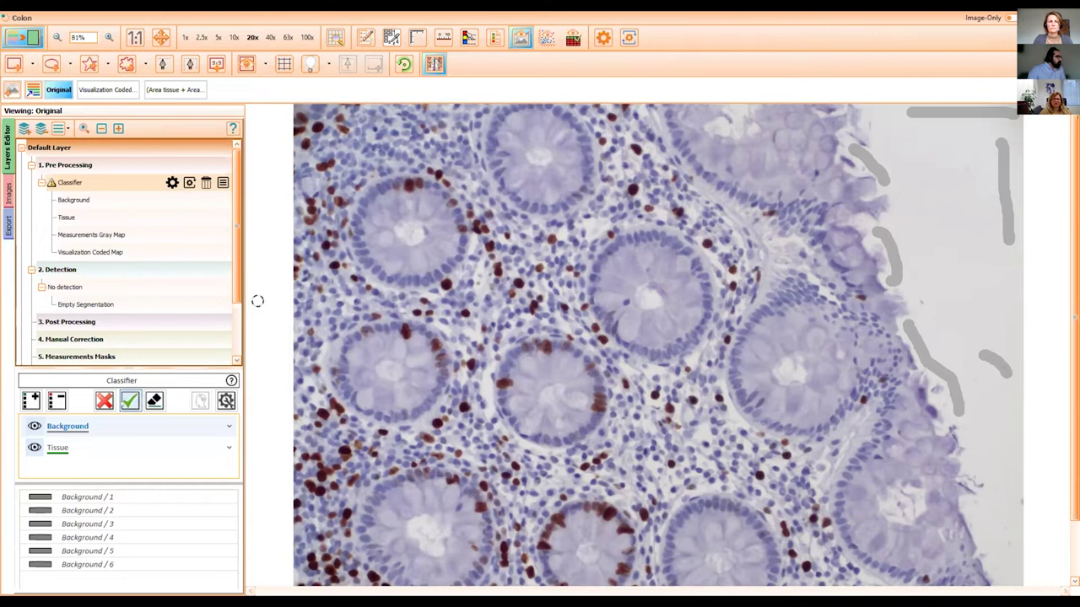
{"action": "left_click", "coordinate": [129, 401]}
{"action": "left_click", "coordinate": [579, 334]}
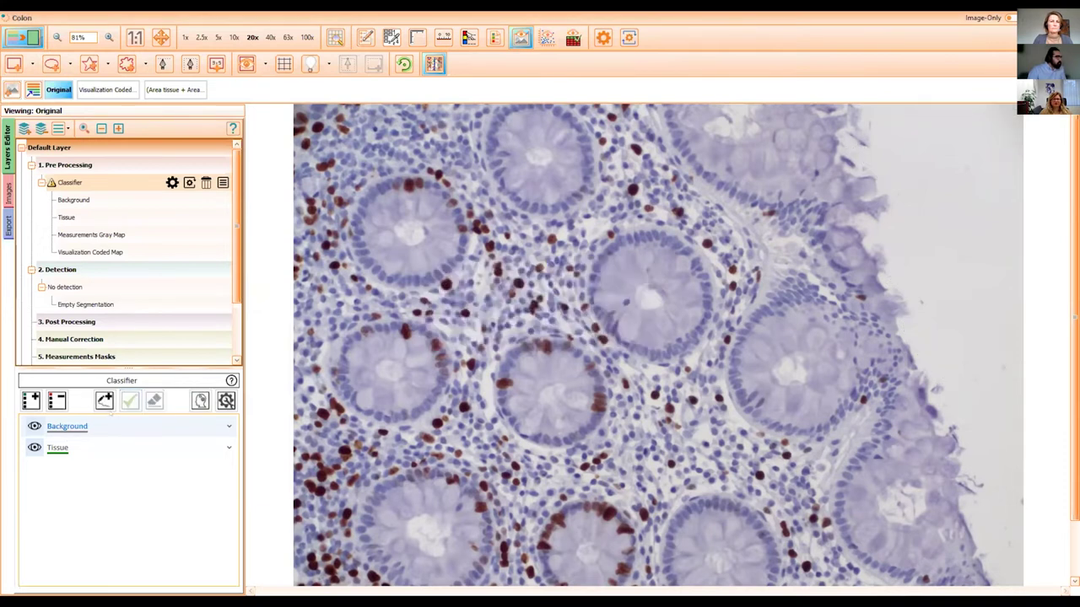
- Select the Tissue class and paint a training mark filling the lumen of the upper-left gland
{"action": "left_click", "coordinate": [93, 442]}
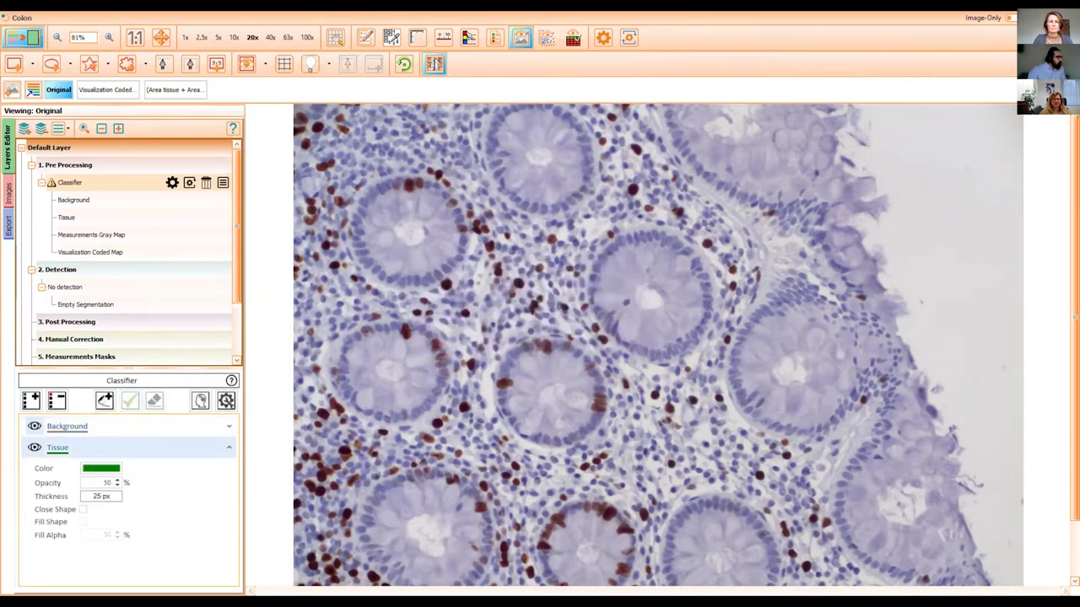
{"action": "left_click", "coordinate": [104, 401]}
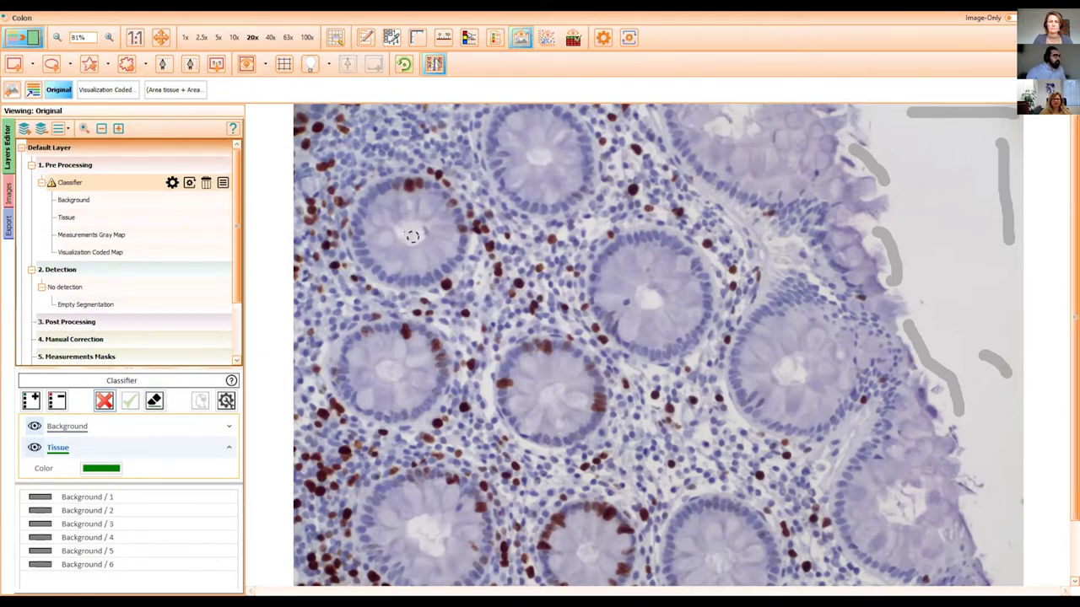
{"action": "mouse_move", "coordinate": [418, 235]}
{"action": "left_mouse_down"}
{"action": "mouse_move", "coordinate": [401, 232]}
{"action": "mouse_move", "coordinate": [419, 236]}
{"action": "left_mouse_up"}
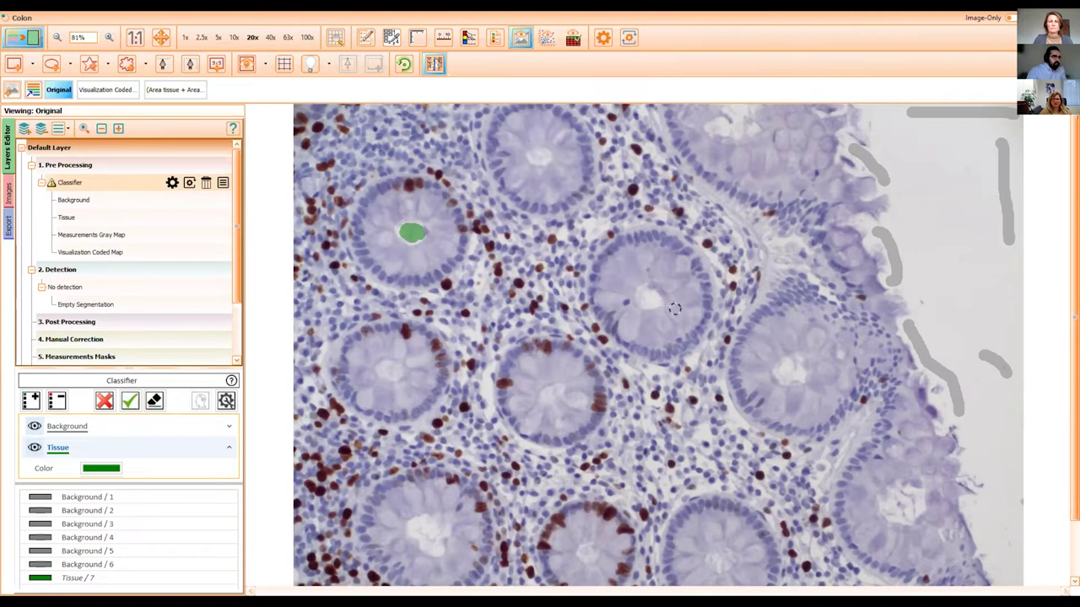
{"action": "mouse_move", "coordinate": [631, 323]}
{"action": "left_mouse_down"}
{"action": "mouse_move", "coordinate": [675, 318]}
{"action": "mouse_move", "coordinate": [680, 291]}
{"action": "mouse_move", "coordinate": [660, 265]}
{"action": "mouse_move", "coordinate": [625, 268]}
{"action": "mouse_move", "coordinate": [618, 285]}
{"action": "left_mouse_up"}
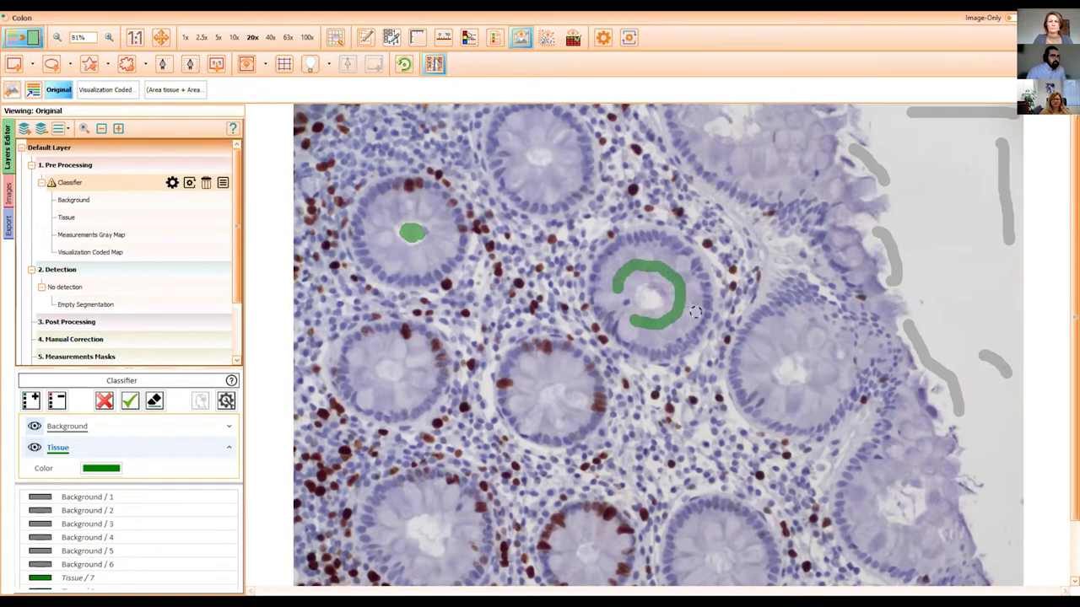
{"action": "mouse_move", "coordinate": [706, 285]}
{"action": "left_mouse_down"}
{"action": "mouse_move", "coordinate": [670, 241]}
{"action": "mouse_move", "coordinate": [626, 234]}
{"action": "mouse_move", "coordinate": [591, 251]}
{"action": "left_mouse_up"}
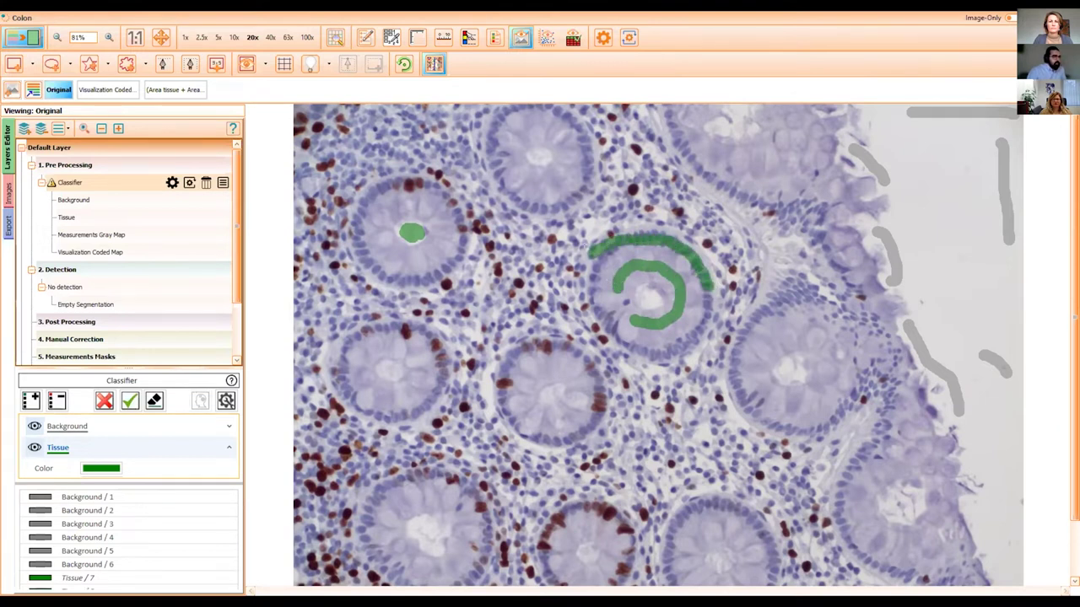
{"action": "right_click", "coordinate": [648, 240]}
{"action": "left_click", "coordinate": [674, 248]}
- Draw Tissue training strokes over gland rims, gland interiors, a lumen and the stroma between glands, and save them in the Classifier
{"action": "mouse_move", "coordinate": [706, 291]}
{"action": "left_mouse_down"}
{"action": "mouse_move", "coordinate": [691, 252]}
{"action": "mouse_move", "coordinate": [629, 238]}
{"action": "left_mouse_up"}
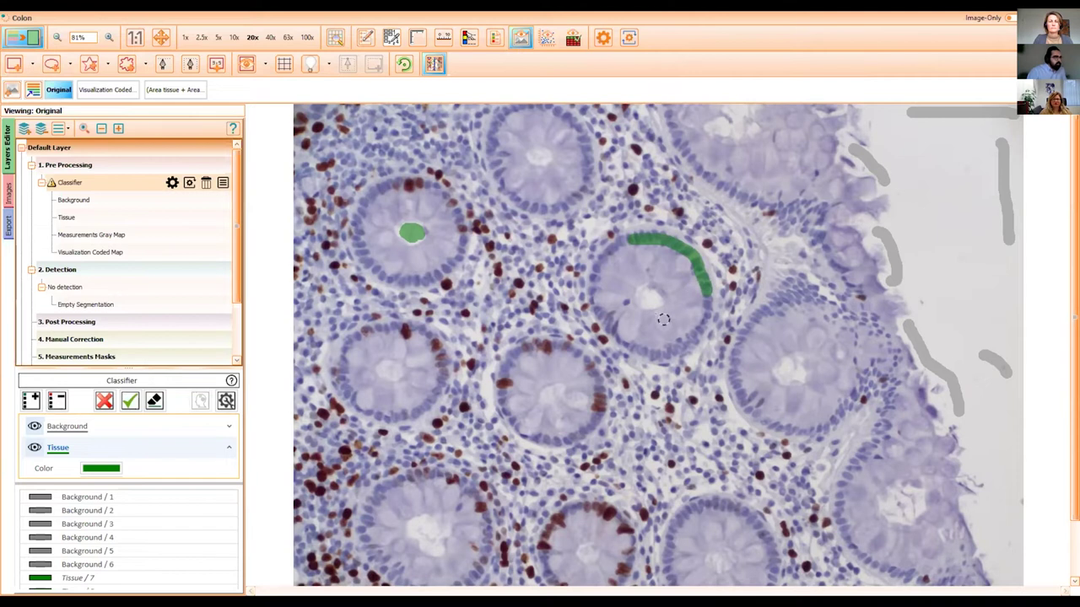
{"action": "mouse_move", "coordinate": [662, 319]}
{"action": "left_mouse_down"}
{"action": "mouse_move", "coordinate": [648, 324]}
{"action": "mouse_move", "coordinate": [682, 278]}
{"action": "mouse_move", "coordinate": [633, 265]}
{"action": "mouse_move", "coordinate": [621, 284]}
{"action": "left_mouse_up"}
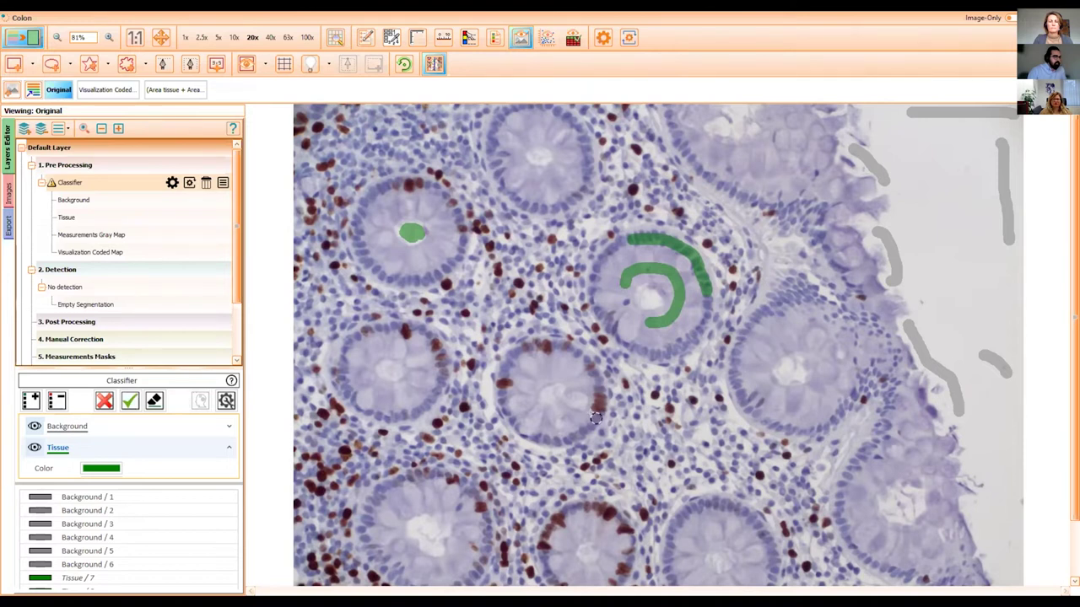
{"action": "mouse_move", "coordinate": [597, 421]}
{"action": "left_mouse_down"}
{"action": "mouse_move", "coordinate": [593, 372]}
{"action": "mouse_move", "coordinate": [567, 348]}
{"action": "left_mouse_up"}
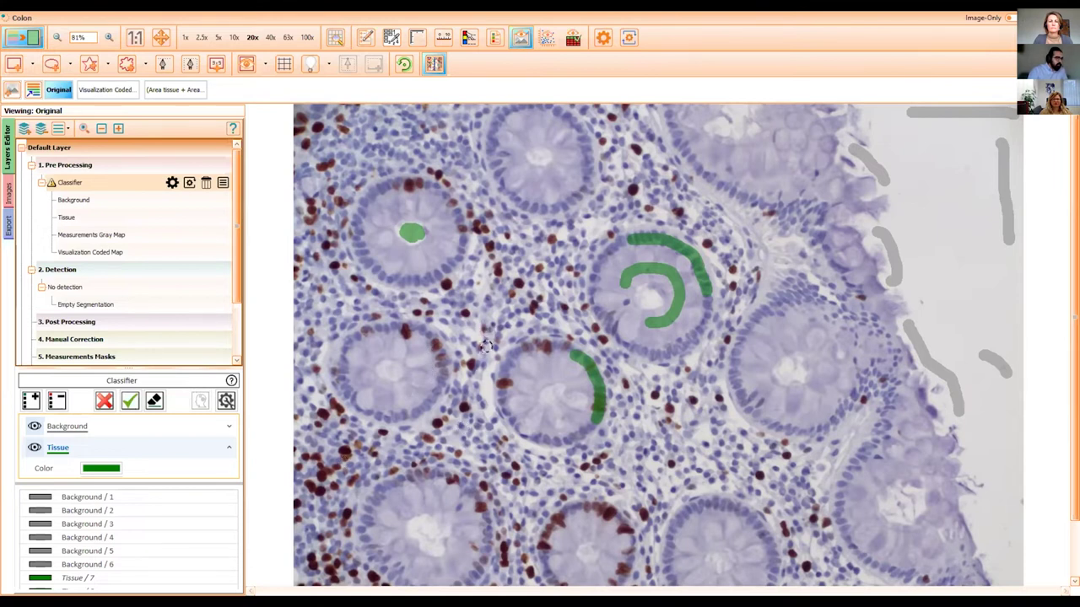
{"action": "mouse_move", "coordinate": [496, 330]}
{"action": "left_mouse_down"}
{"action": "mouse_move", "coordinate": [485, 397]}
{"action": "mouse_move", "coordinate": [500, 449]}
{"action": "left_mouse_up"}
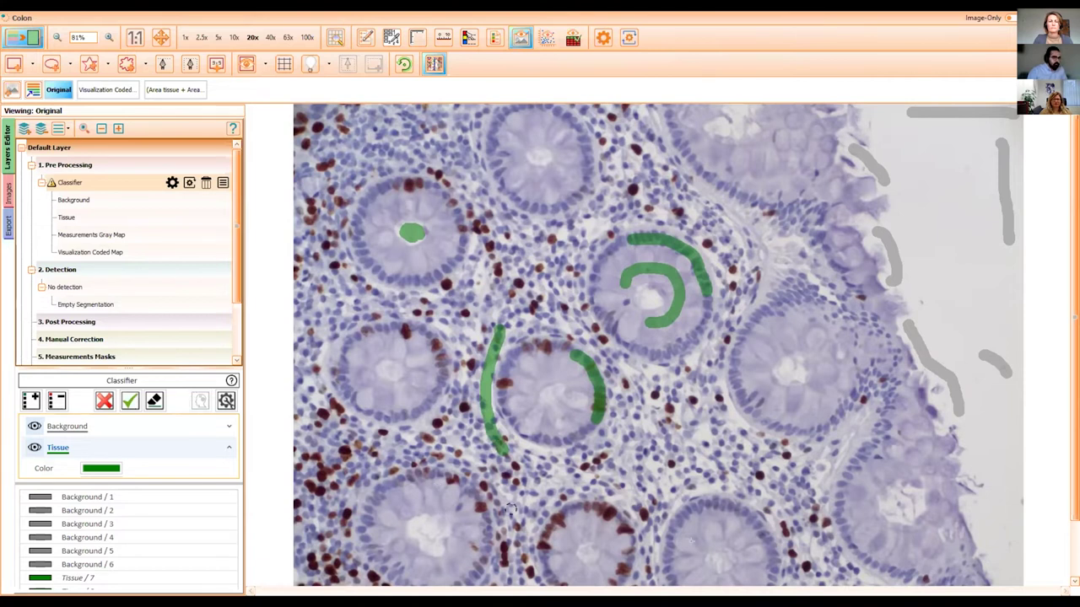
{"action": "left_click_drag", "start_coordinate": [633, 533], "coordinate": [578, 506]}
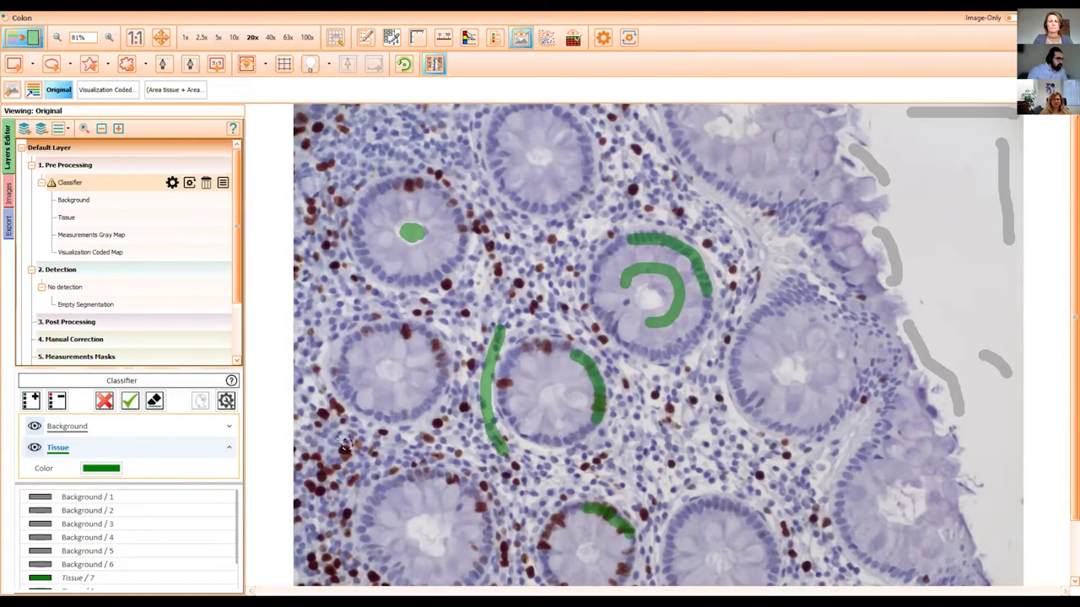
{"action": "mouse_move", "coordinate": [330, 390]}
{"action": "left_mouse_down"}
{"action": "mouse_move", "coordinate": [342, 462]}
{"action": "mouse_move", "coordinate": [313, 482]}
{"action": "left_mouse_up"}
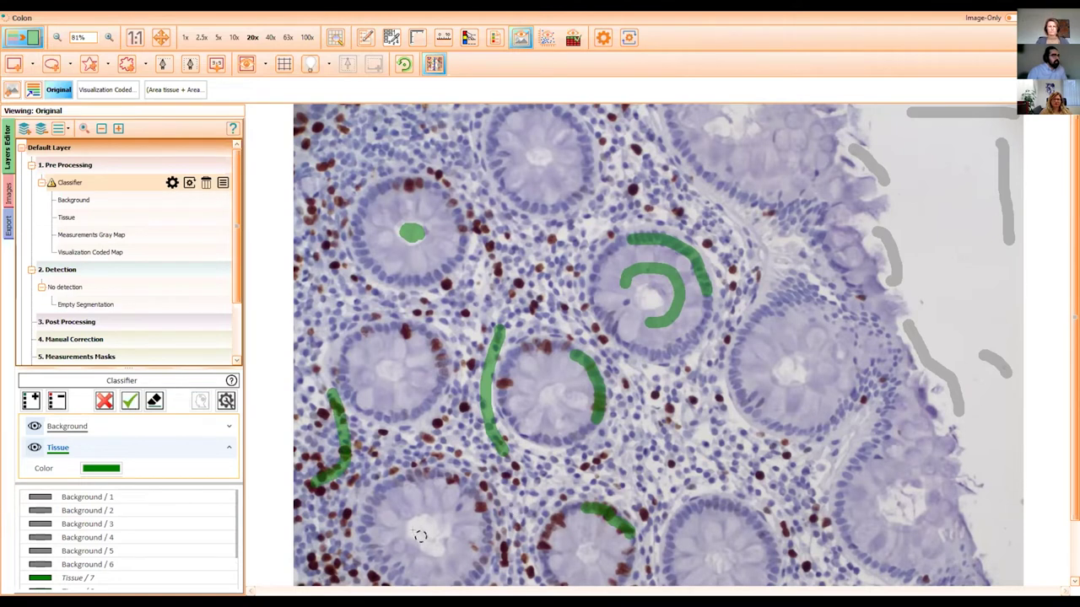
{"action": "mouse_move", "coordinate": [432, 527]}
{"action": "left_mouse_down"}
{"action": "mouse_move", "coordinate": [421, 523]}
{"action": "mouse_move", "coordinate": [422, 540]}
{"action": "mouse_move", "coordinate": [437, 539]}
{"action": "mouse_move", "coordinate": [428, 521]}
{"action": "left_mouse_up"}
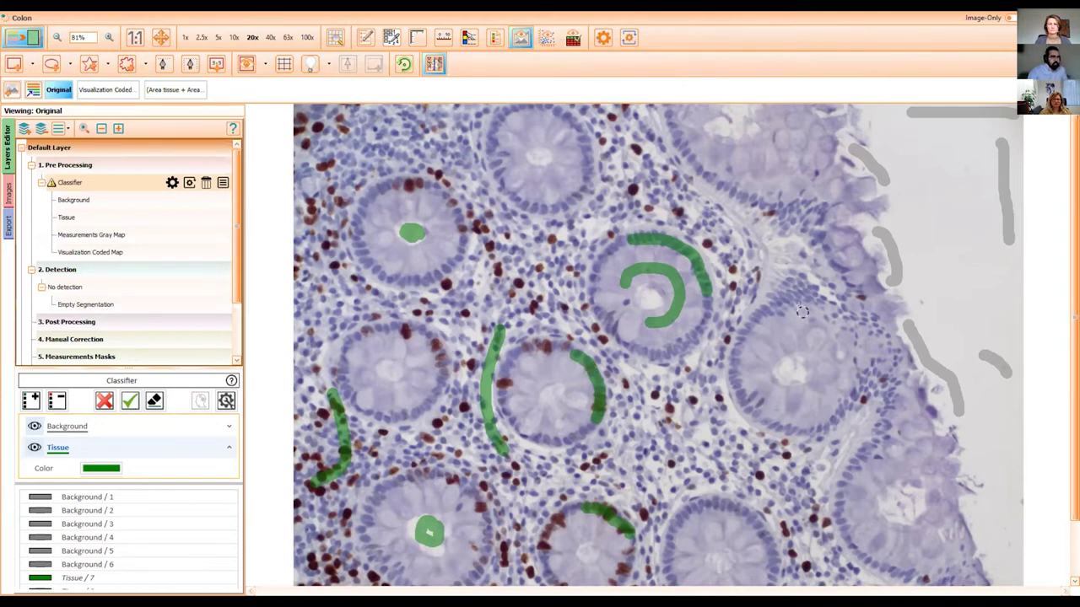
{"action": "mouse_move", "coordinate": [817, 301]}
{"action": "left_mouse_down"}
{"action": "mouse_move", "coordinate": [853, 356]}
{"action": "mouse_move", "coordinate": [855, 386]}
{"action": "left_mouse_up"}
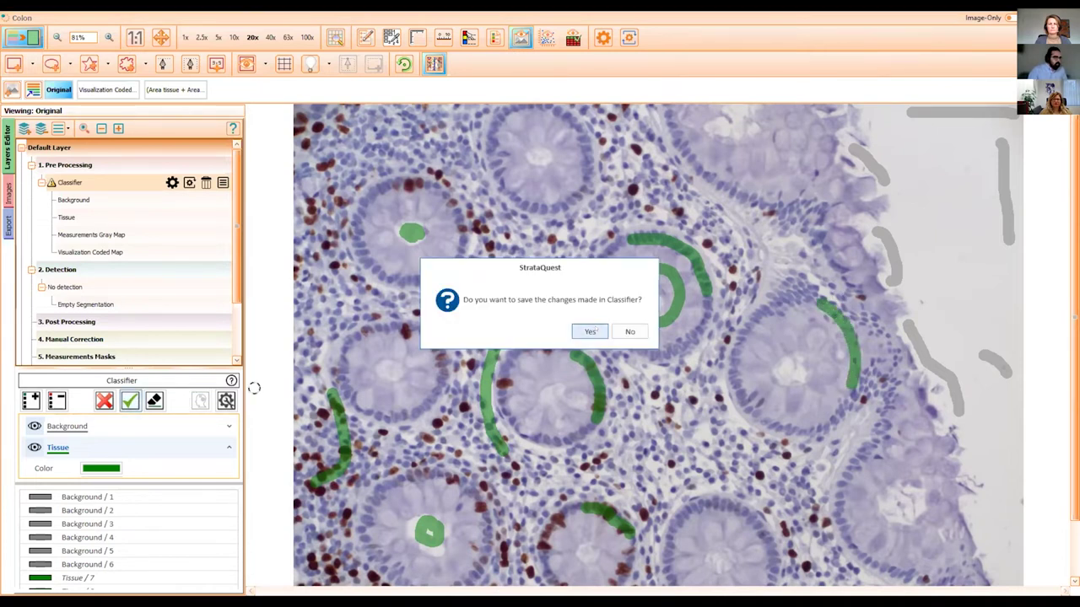
{"action": "left_click", "coordinate": [593, 329]}
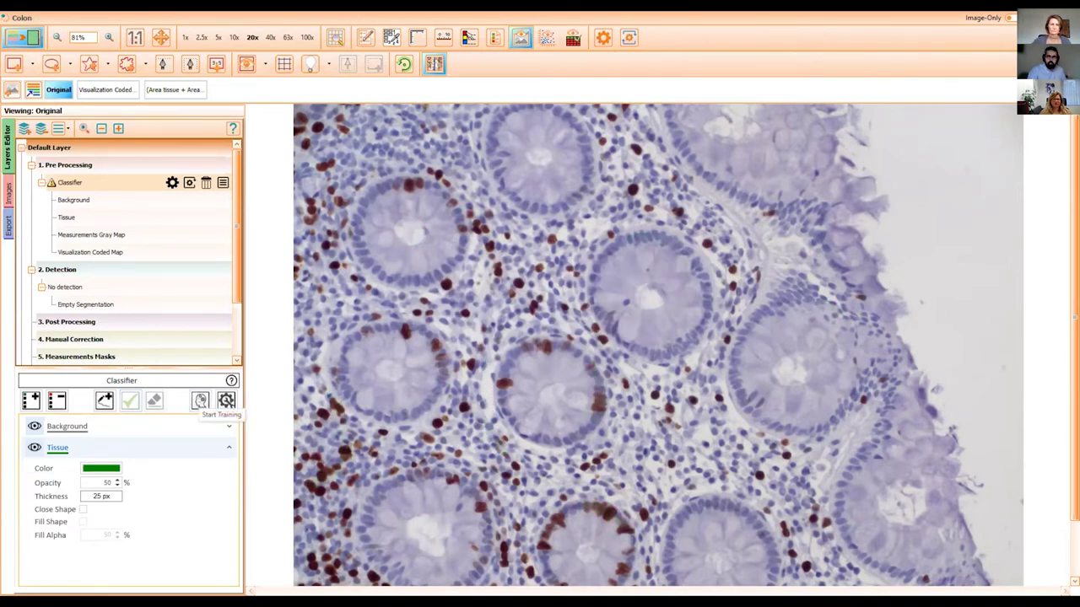
- Train the Classifier and analyze the Colon image to view the tissue area result
{"action": "left_click", "coordinate": [200, 400]}
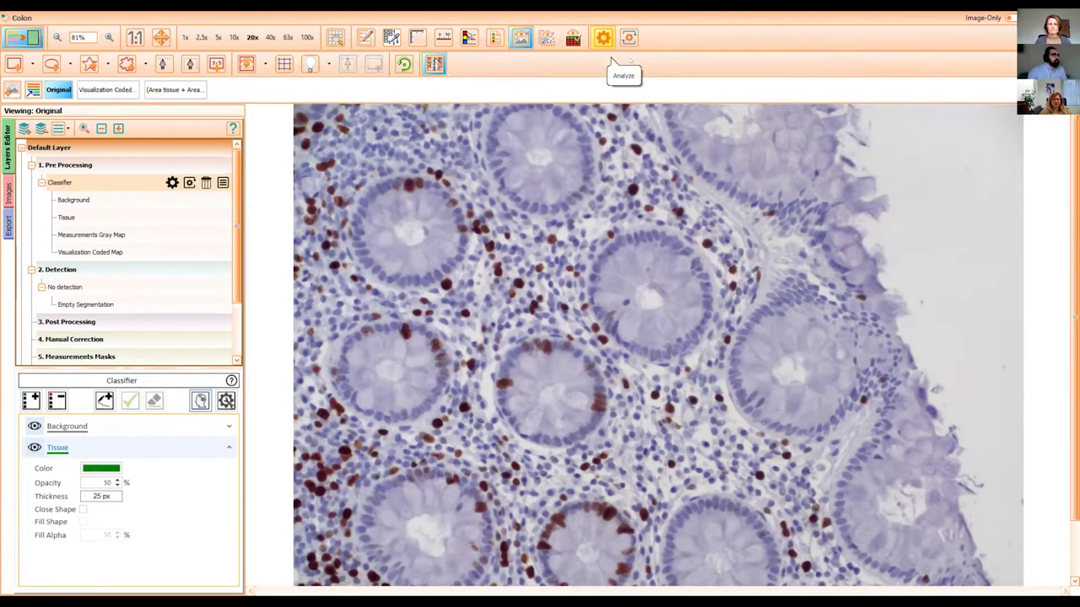
{"action": "left_click", "coordinate": [604, 39]}
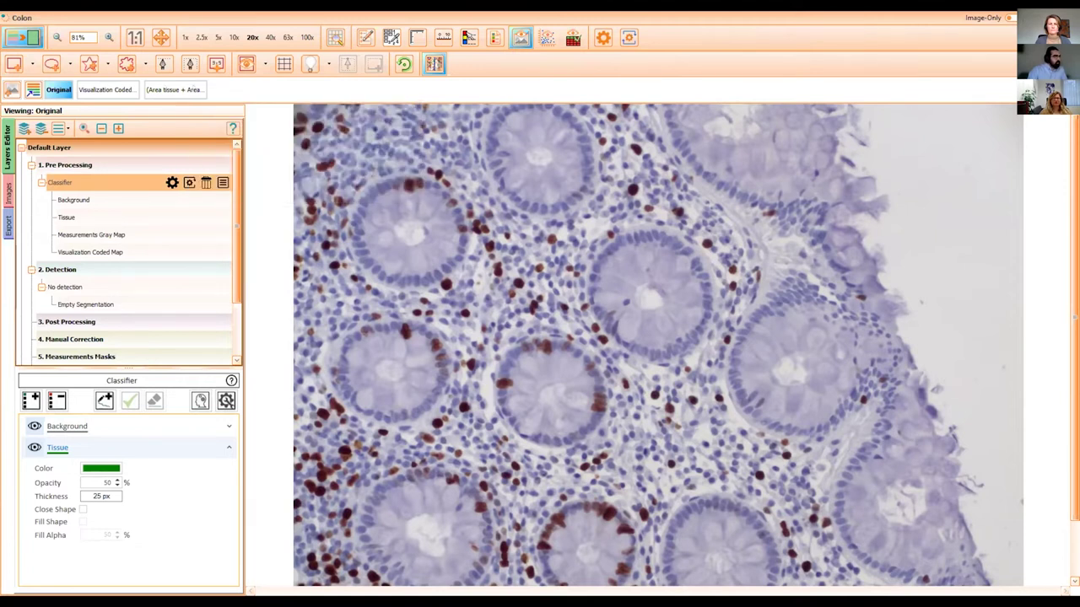
{"action": "left_click", "coordinate": [173, 90]}
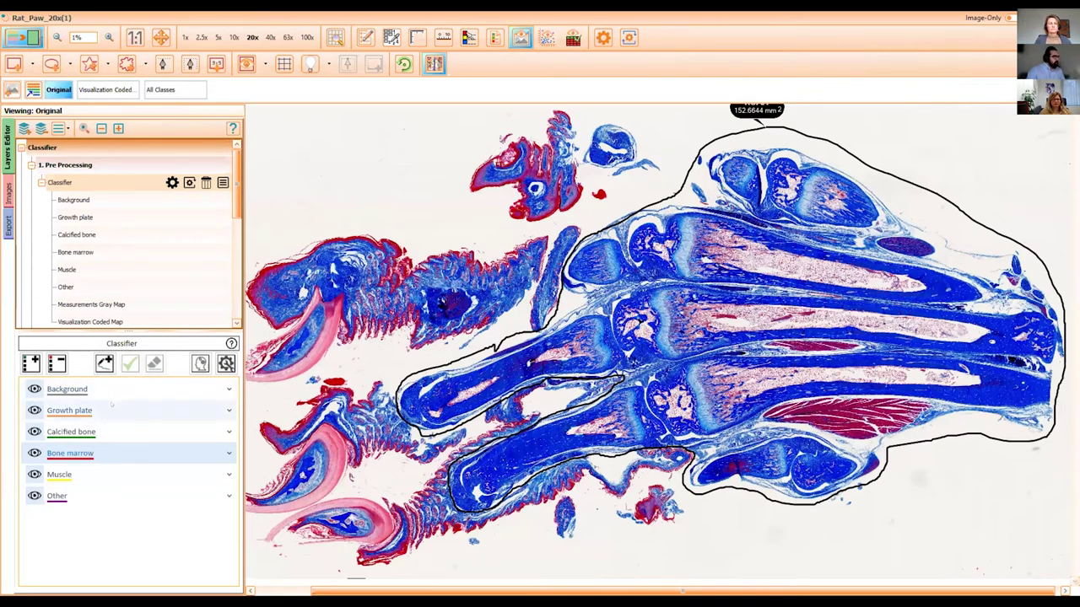
- Examine the Rat_Paw_20x(1) classes and the section's toe tip, joints and growth plates at closer range
{"action": "left_click", "coordinate": [110, 406]}
{"action": "left_click", "coordinate": [113, 410]}
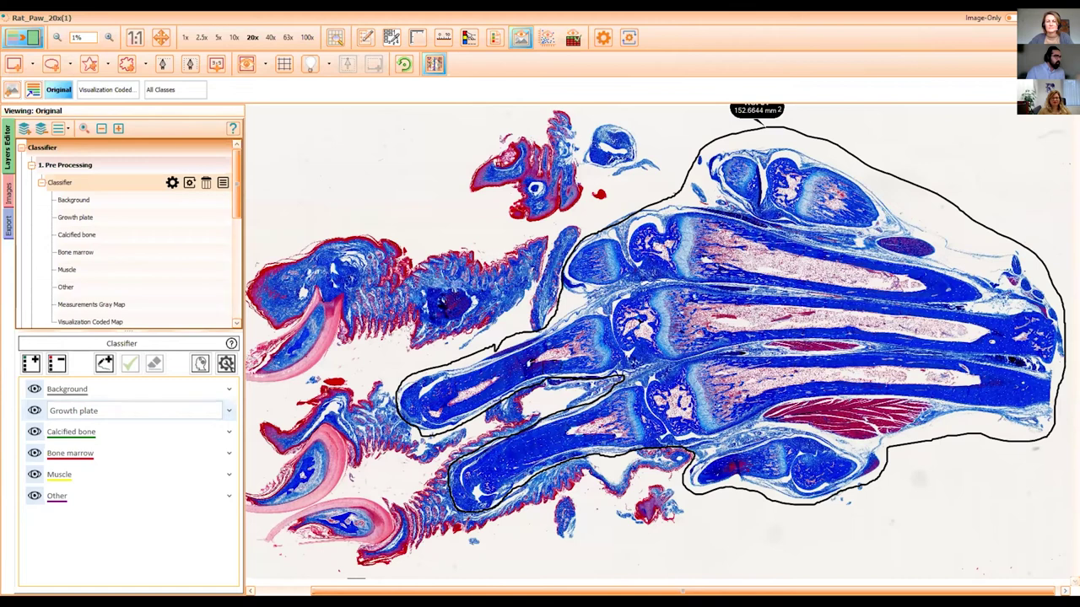
{"action": "scroll", "coordinate": [313, 287], "scroll_direction": "up", "scroll_amount": 4}
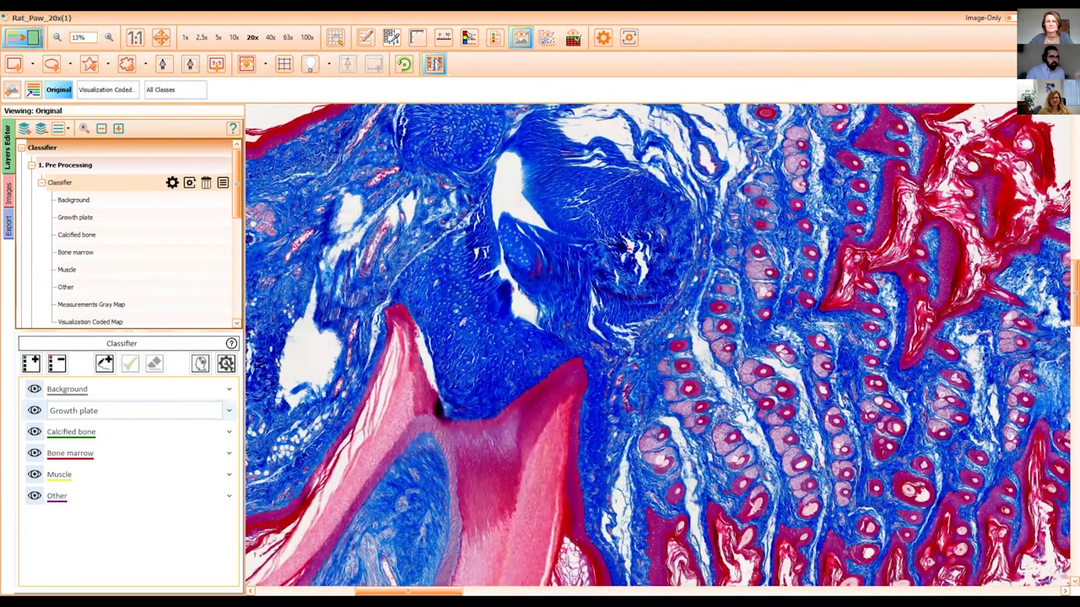
{"action": "left_click_drag", "start_coordinate": [312, 287], "coordinate": [357, 291]}
{"action": "left_click_drag", "start_coordinate": [664, 420], "coordinate": [733, 420]}
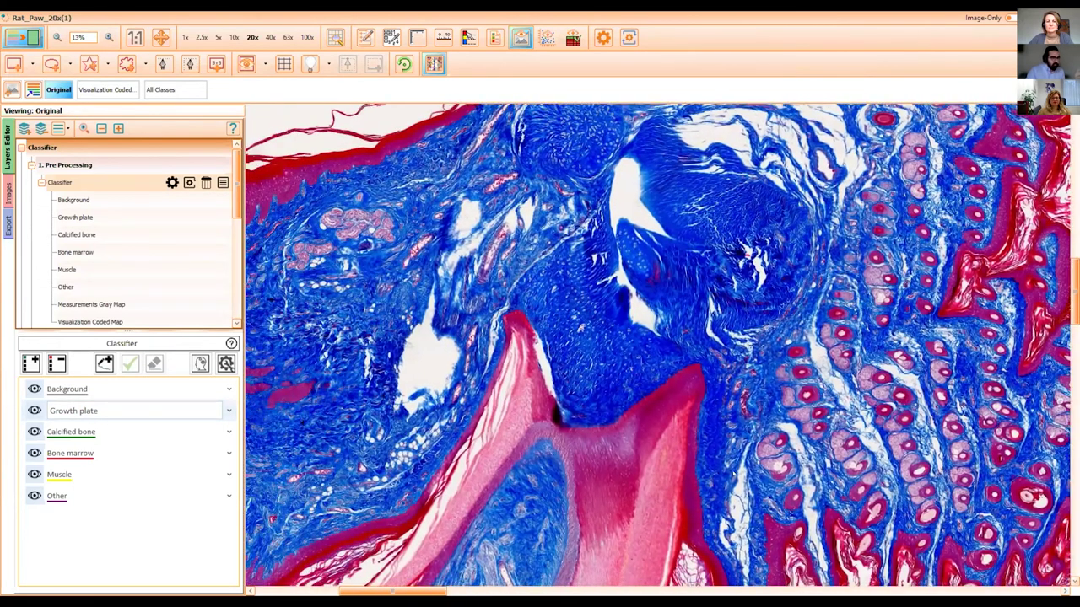
{"action": "left_click_drag", "start_coordinate": [703, 338], "coordinate": [736, 324]}
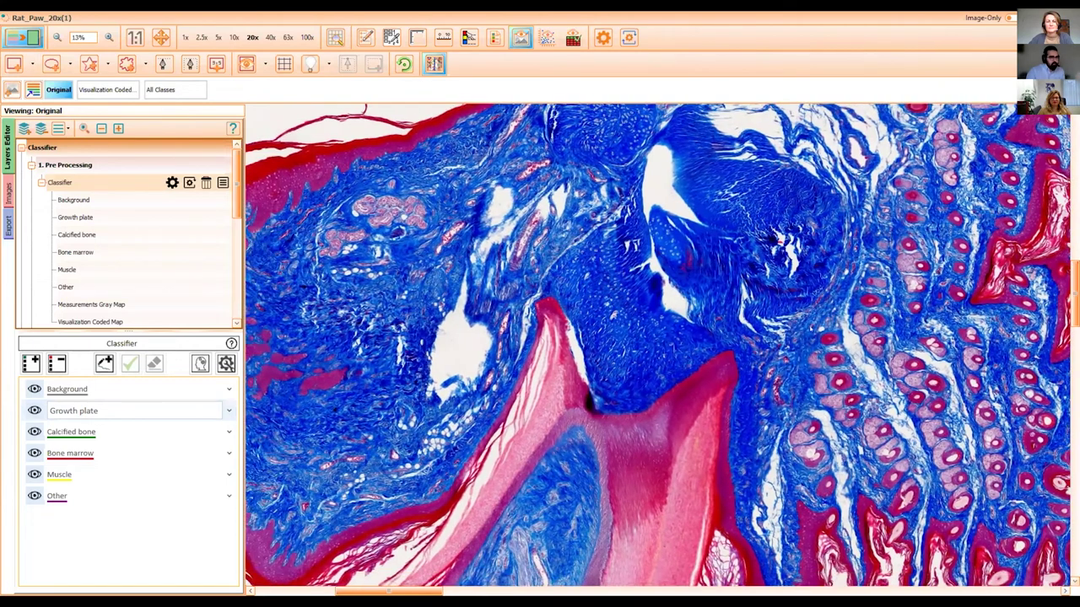
{"action": "left_click_drag", "start_coordinate": [496, 316], "coordinate": [587, 238]}
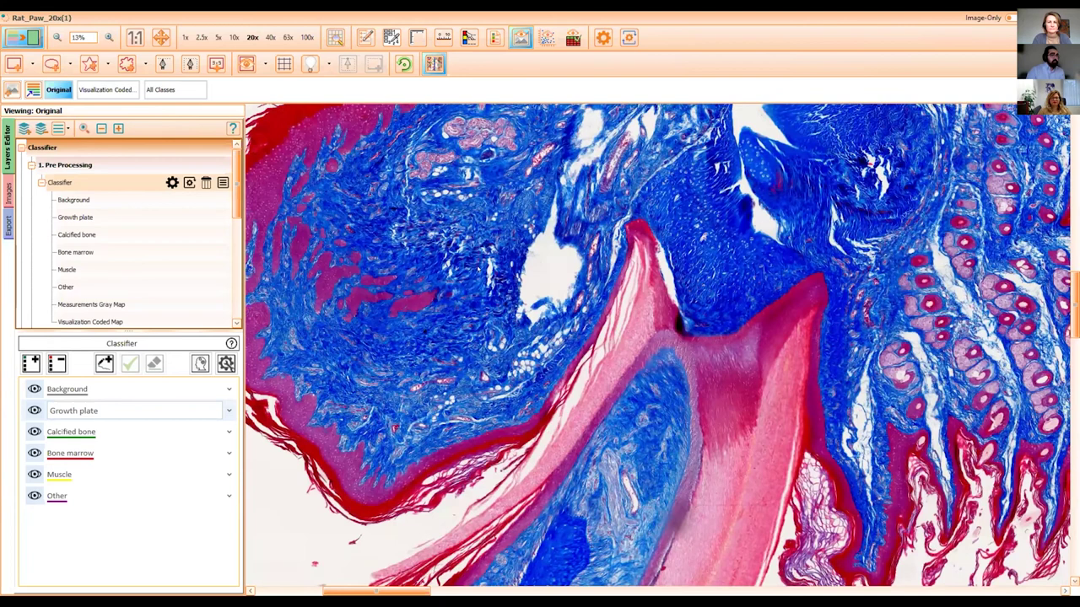
{"action": "scroll", "coordinate": [478, 268], "scroll_direction": "down", "scroll_amount": 3}
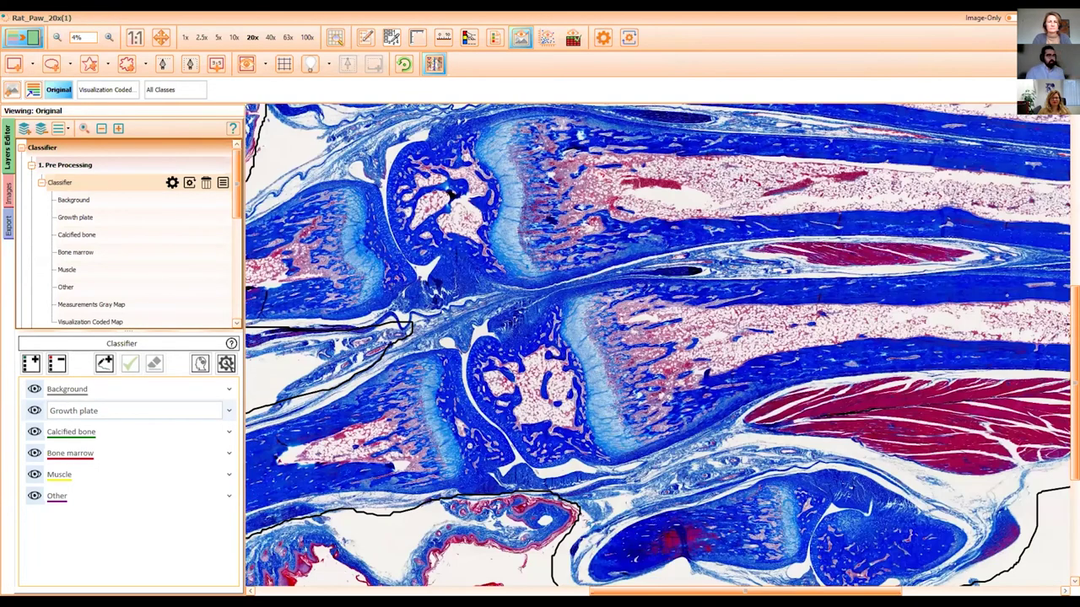
{"action": "scroll", "coordinate": [432, 287], "scroll_direction": "right", "scroll_amount": 2}
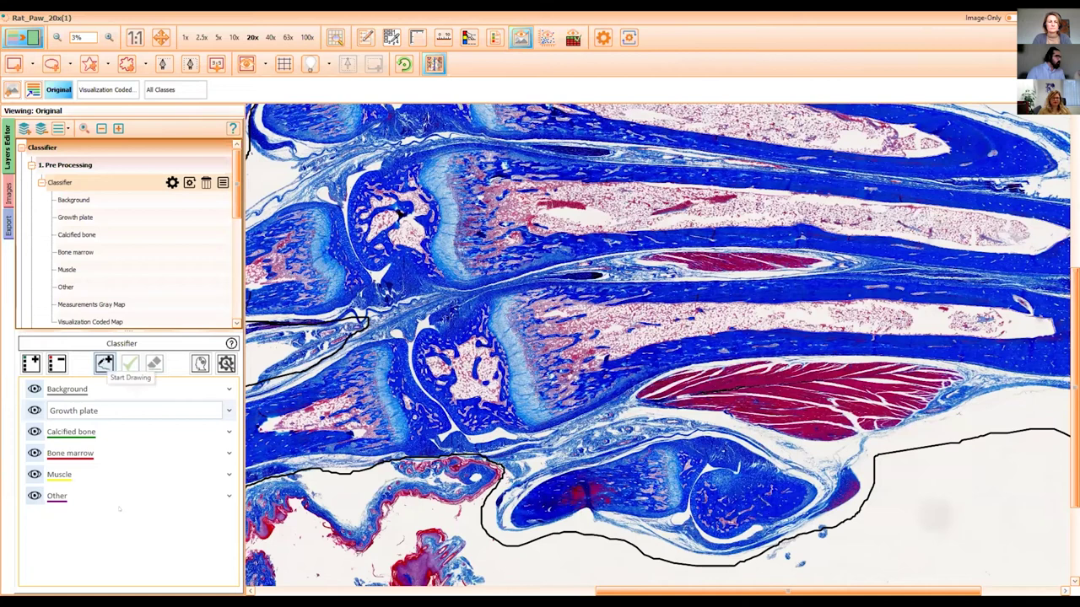
- Open the rat paw Classifier's training drawings and locate the strokes Background / 27 and Background / 28 in the image
{"action": "left_click", "coordinate": [103, 363]}
{"action": "scroll", "coordinate": [130, 518], "scroll_direction": "up", "scroll_amount": 12}
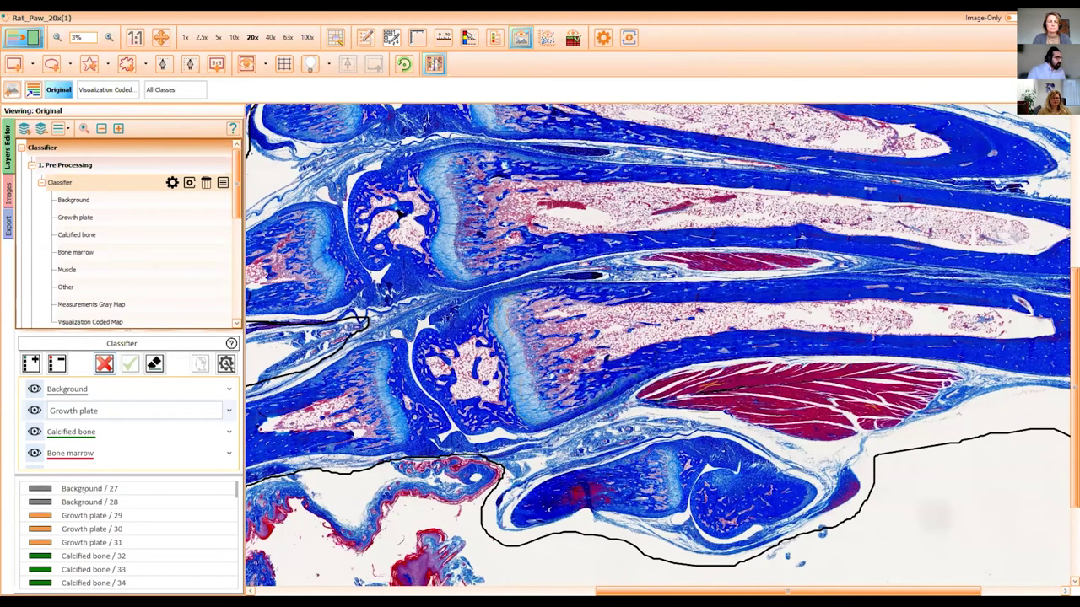
{"action": "left_click", "coordinate": [82, 489]}
{"action": "left_click", "coordinate": [83, 502]}
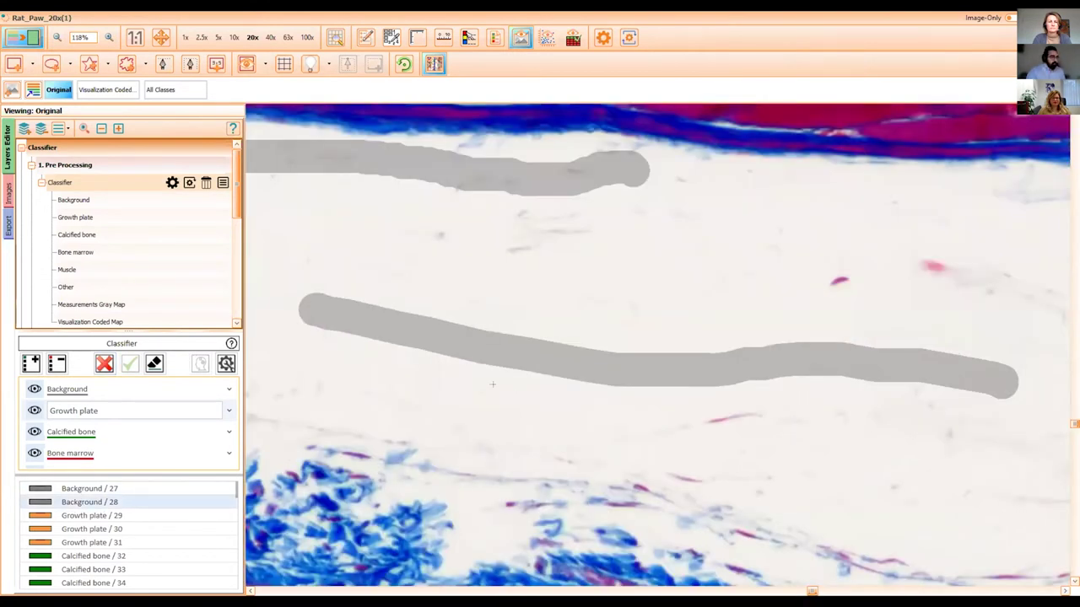
{"action": "scroll", "coordinate": [492, 385], "scroll_direction": "down", "scroll_amount": 3}
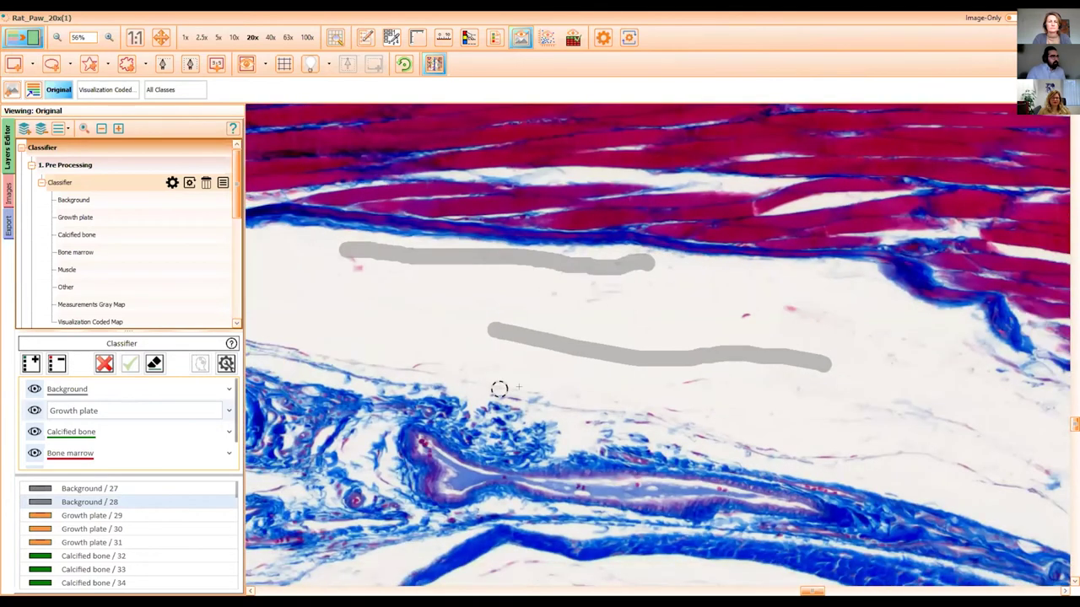
- Locate the training stroke Growth plate / 29 in the image and view it with the surrounding bone and cartilage
{"action": "scroll", "coordinate": [499, 389], "scroll_direction": "down", "scroll_amount": 3}
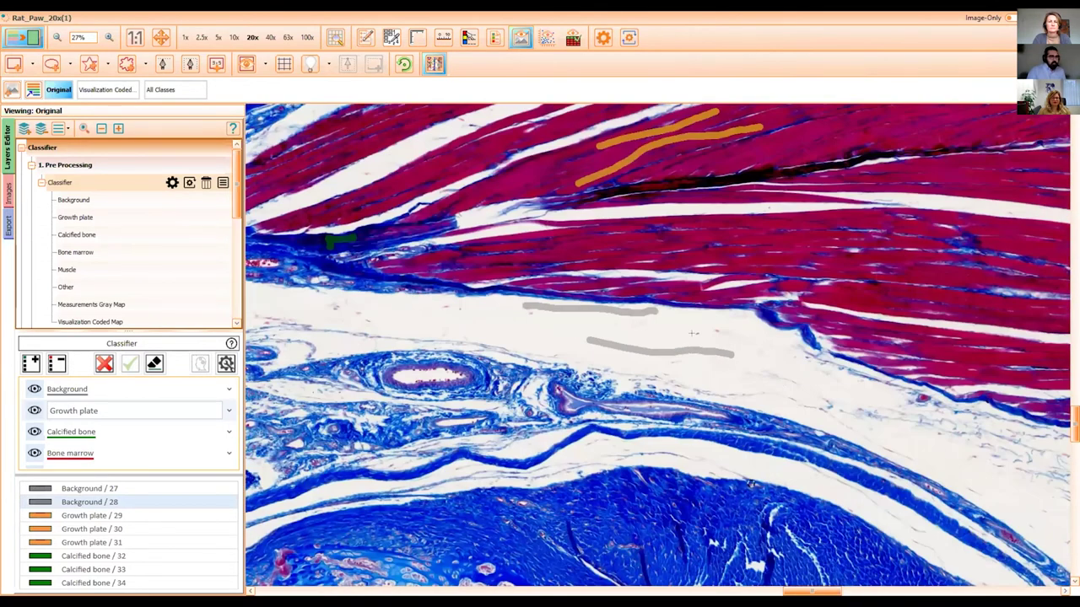
{"action": "scroll", "coordinate": [693, 333], "scroll_direction": "down", "scroll_amount": 1}
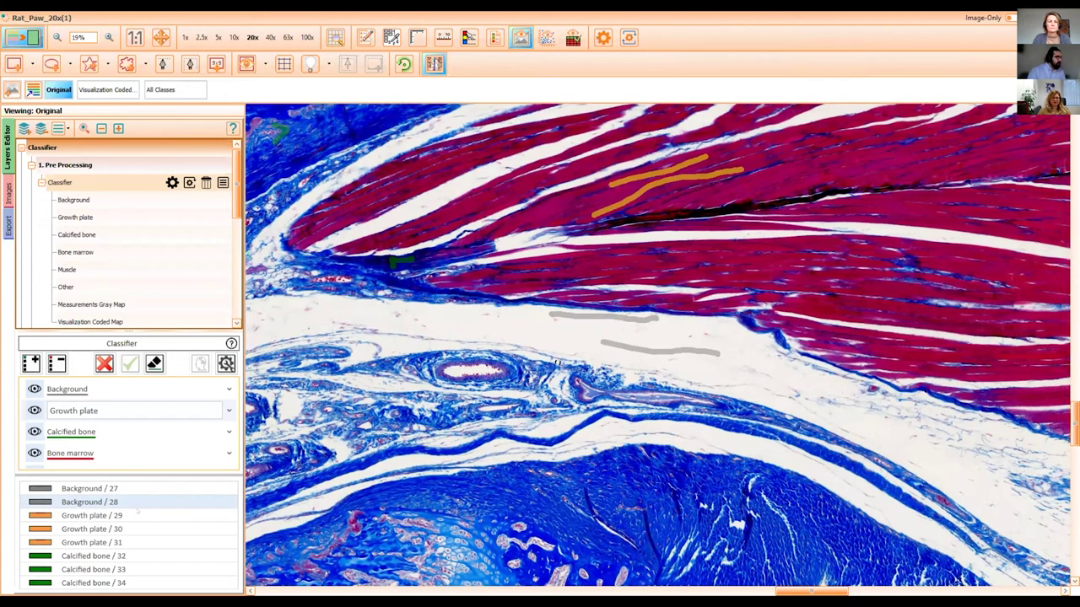
{"action": "left_click", "coordinate": [135, 516]}
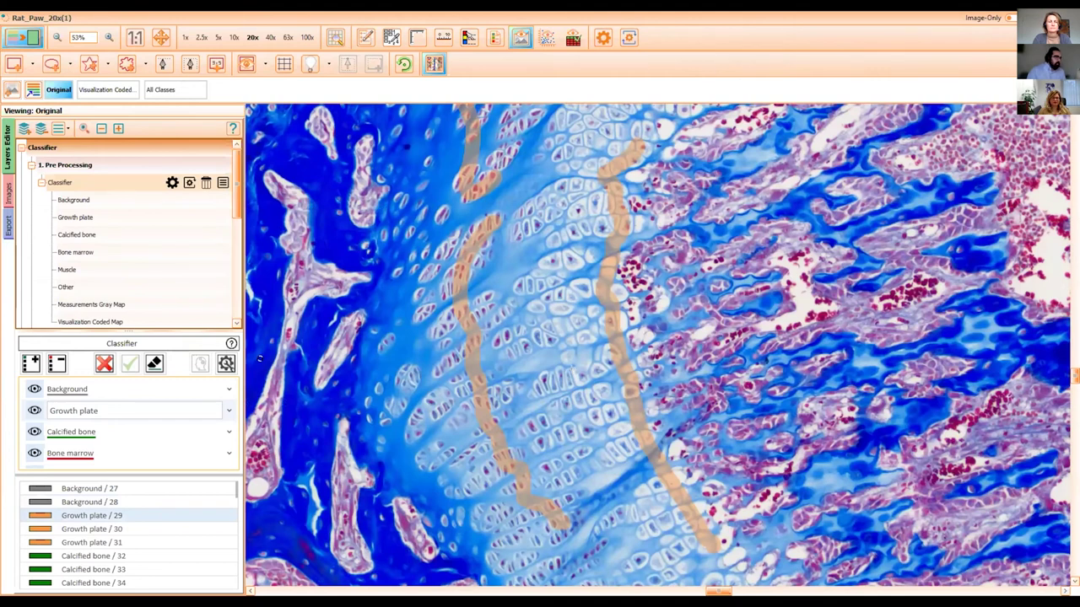
{"action": "scroll", "coordinate": [574, 377], "scroll_direction": "down", "scroll_amount": 1}
{"action": "scroll", "coordinate": [675, 403], "scroll_direction": "down", "scroll_amount": 3}
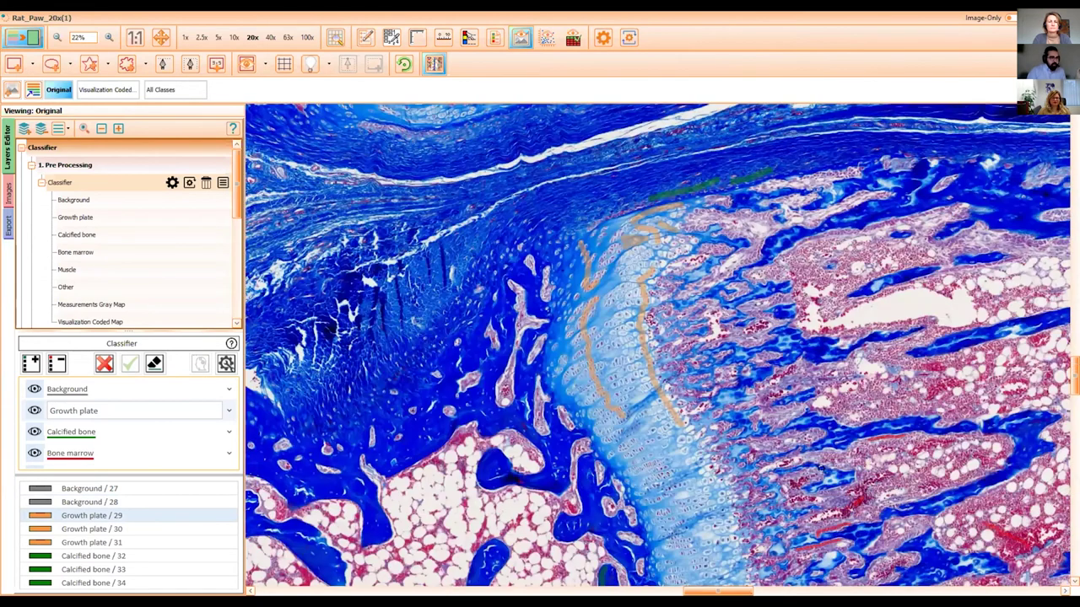
{"action": "scroll", "coordinate": [681, 414], "scroll_direction": "down", "scroll_amount": 1}
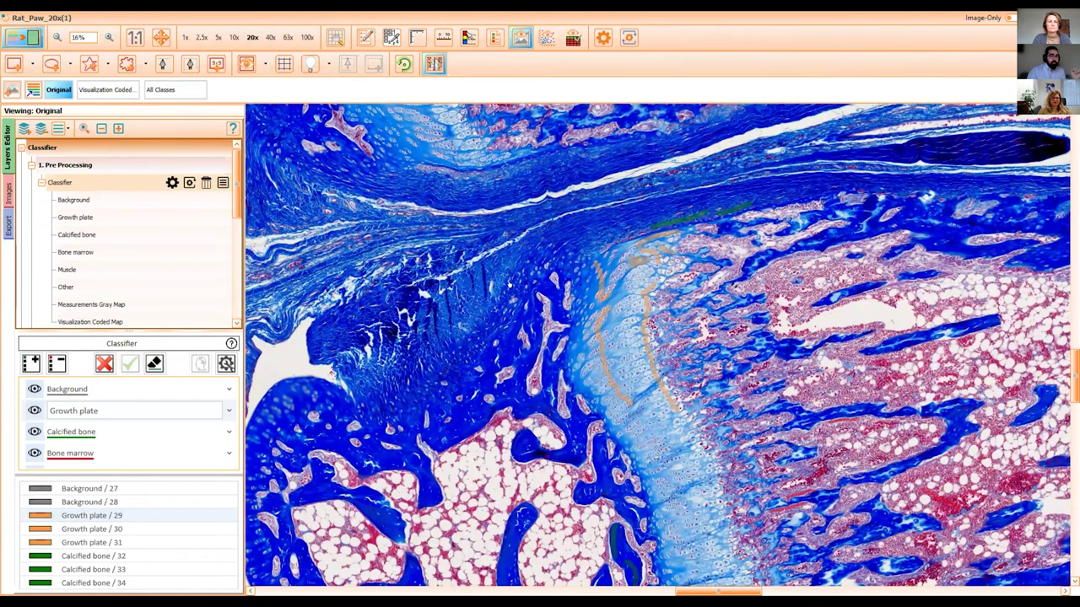
- Examine the Growth plate strokes along the whole length of the growth plate, down to its lower end
{"action": "left_click_drag", "start_coordinate": [511, 286], "coordinate": [733, 285]}
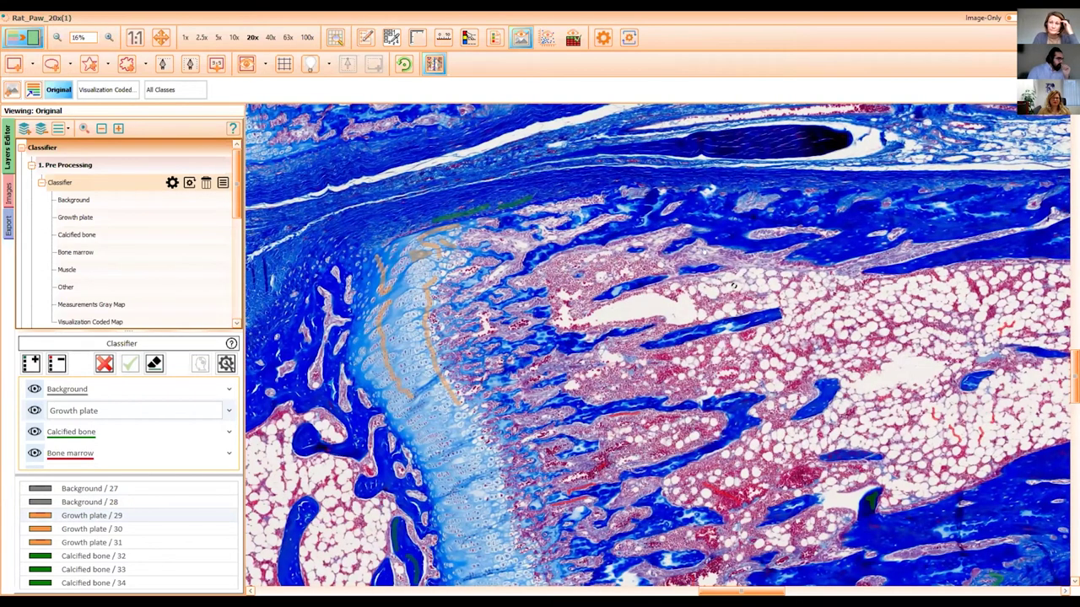
{"action": "left_click_drag", "start_coordinate": [734, 285], "coordinate": [923, 256]}
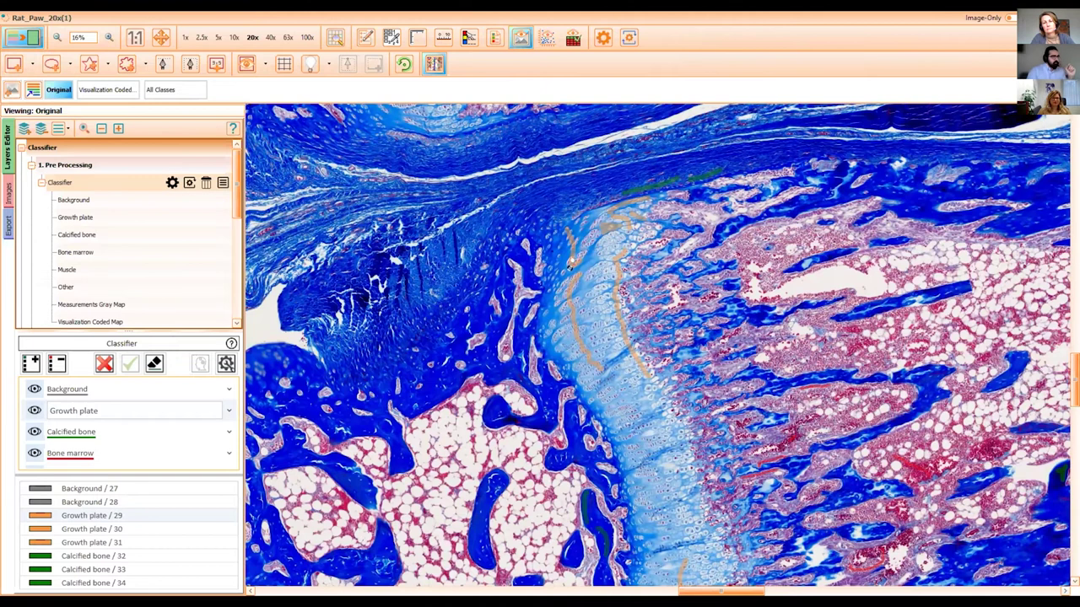
{"action": "left_click_drag", "start_coordinate": [605, 362], "coordinate": [593, 331]}
{"action": "left_click_drag", "start_coordinate": [604, 270], "coordinate": [596, 228]}
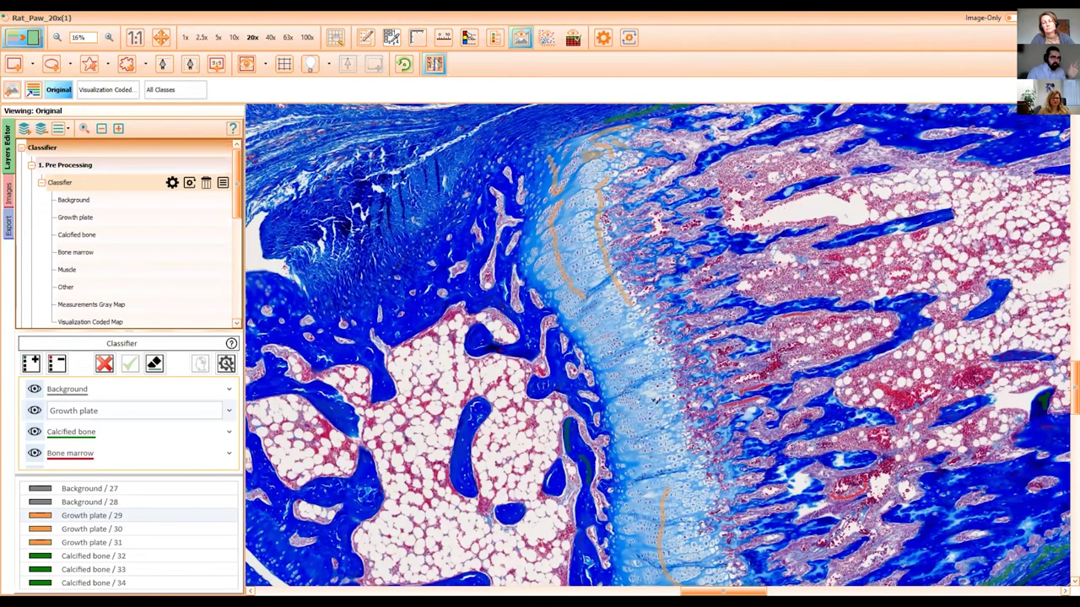
{"action": "left_click_drag", "start_coordinate": [655, 402], "coordinate": [612, 296]}
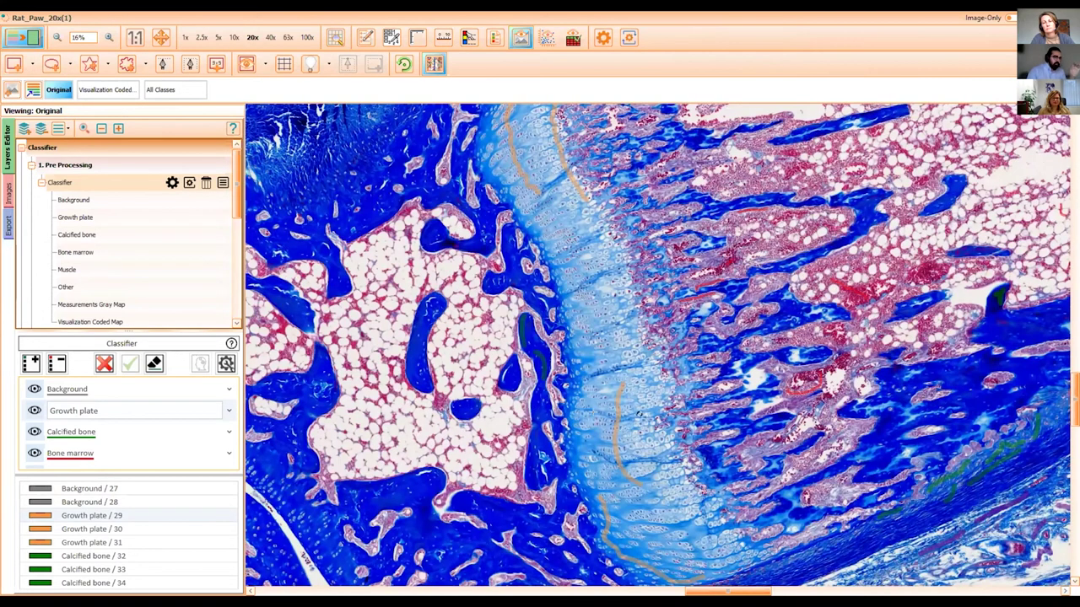
{"action": "scroll", "coordinate": [639, 414], "scroll_direction": "down", "scroll_amount": 1}
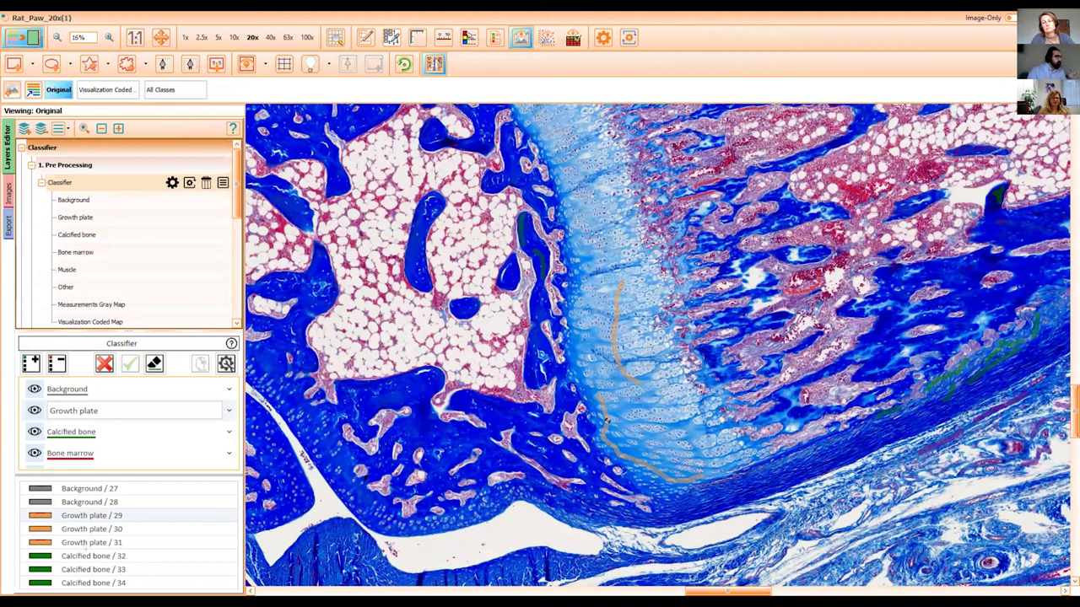
- Locate the training stroke Calcified bone / 32 and view it within the bone island beside the growth plate
{"action": "left_click", "coordinate": [74, 557]}
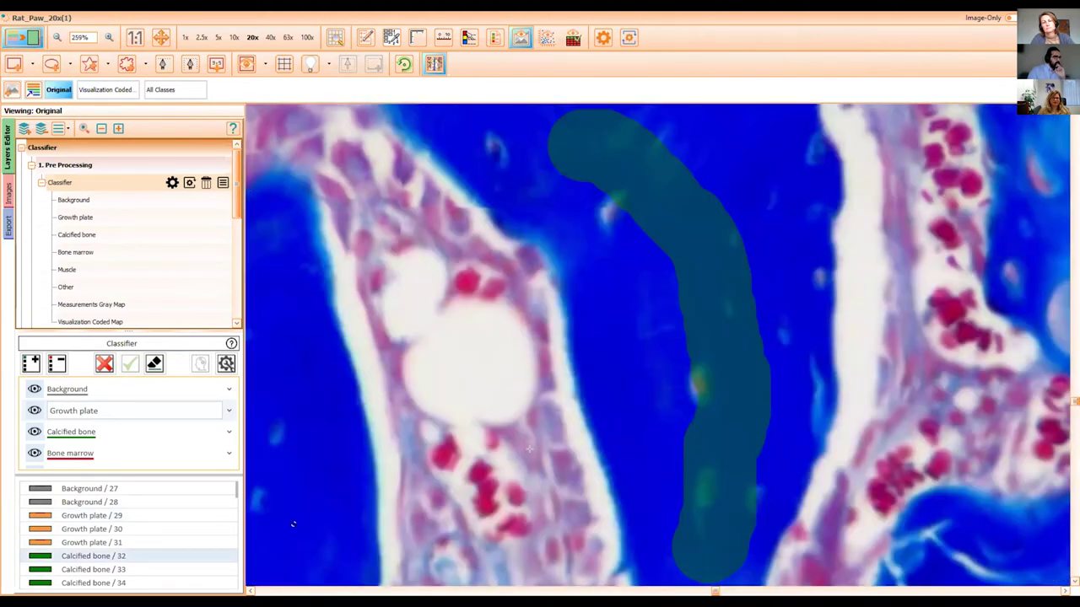
{"action": "scroll", "coordinate": [530, 449], "scroll_direction": "down", "scroll_amount": 3}
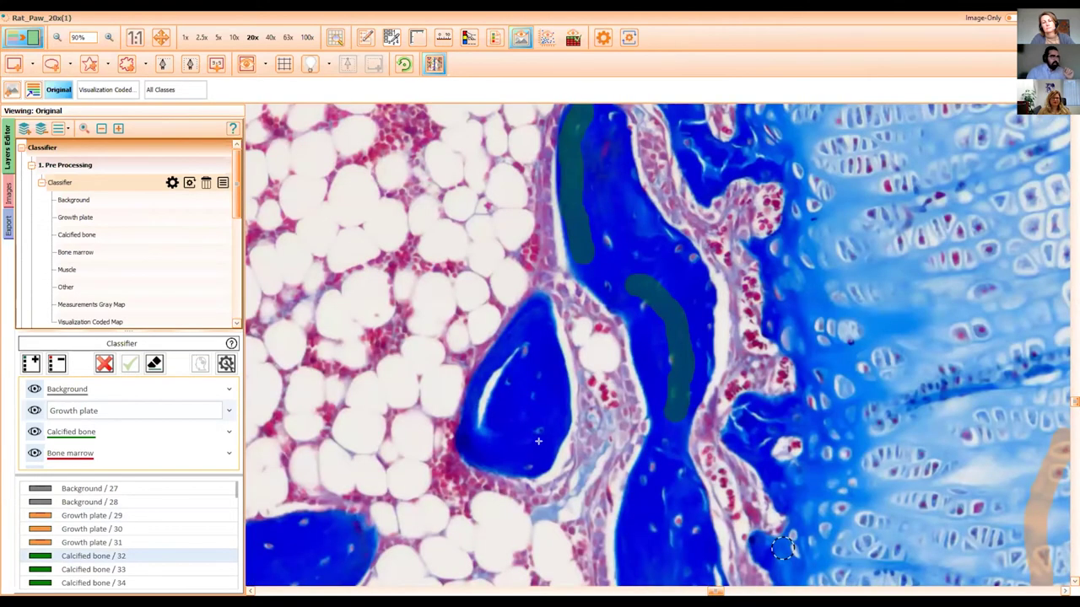
{"action": "scroll", "coordinate": [627, 385], "scroll_direction": "down", "scroll_amount": 2}
{"action": "scroll", "coordinate": [633, 390], "scroll_direction": "down", "scroll_amount": 1}
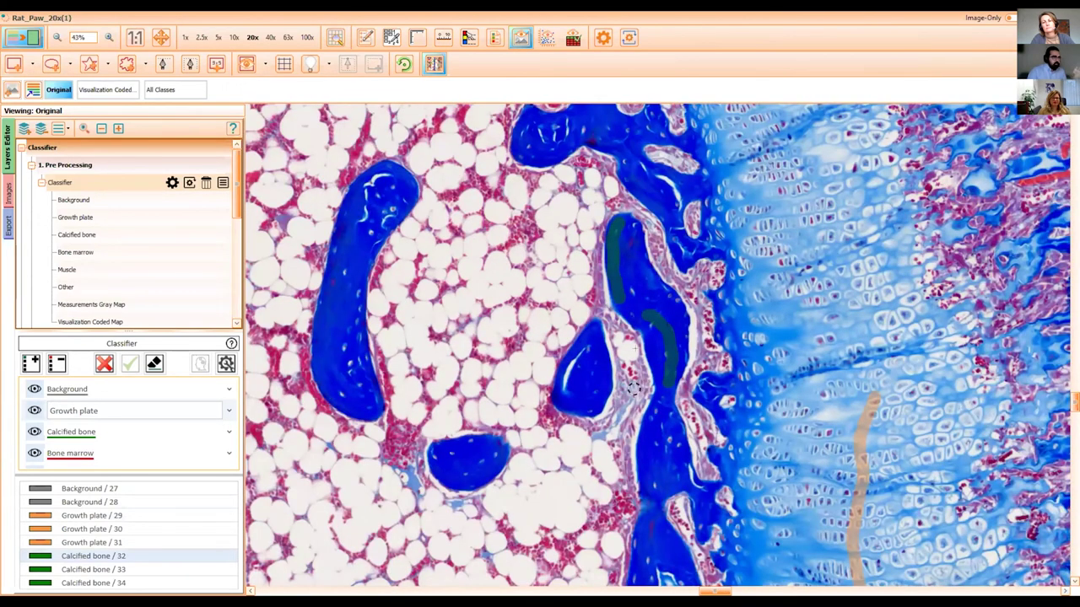
{"action": "scroll", "coordinate": [634, 387], "scroll_direction": "down", "scroll_amount": 2}
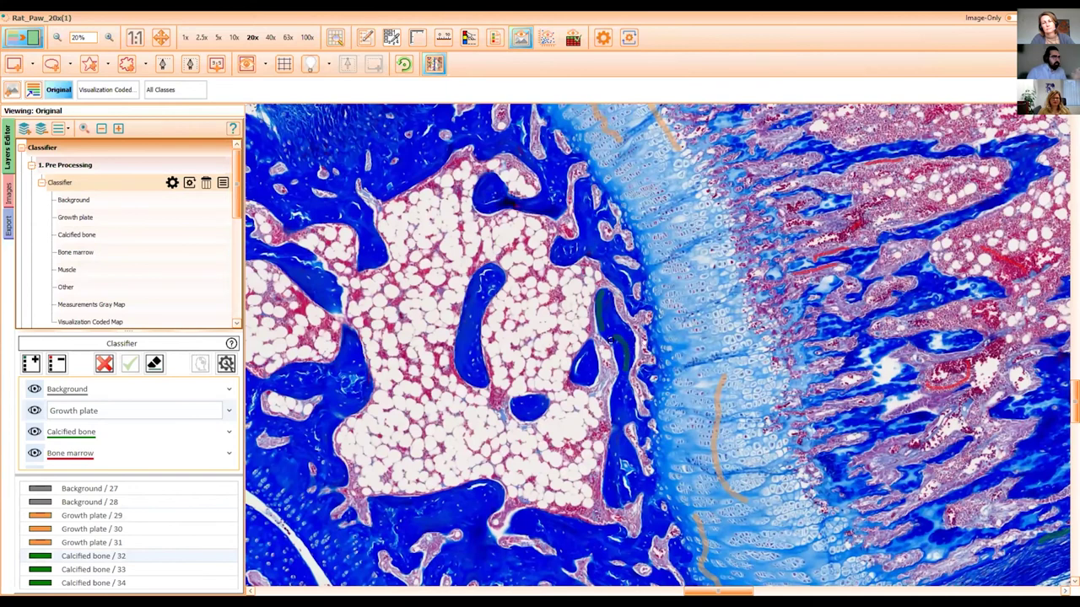
{"action": "scroll", "coordinate": [654, 343], "scroll_direction": "down", "scroll_amount": 1}
{"action": "scroll", "coordinate": [627, 327], "scroll_direction": "down", "scroll_amount": 1}
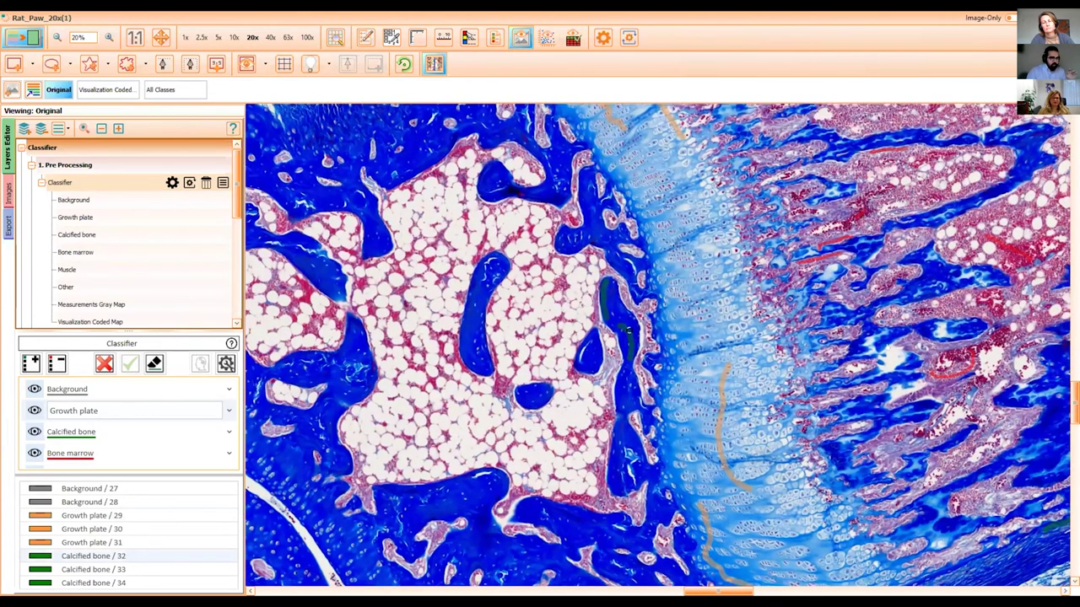
- Examine the Calcified bone strokes along the fibrous lower edge of the bone at closer range
{"action": "left_click_drag", "start_coordinate": [863, 396], "coordinate": [563, 283]}
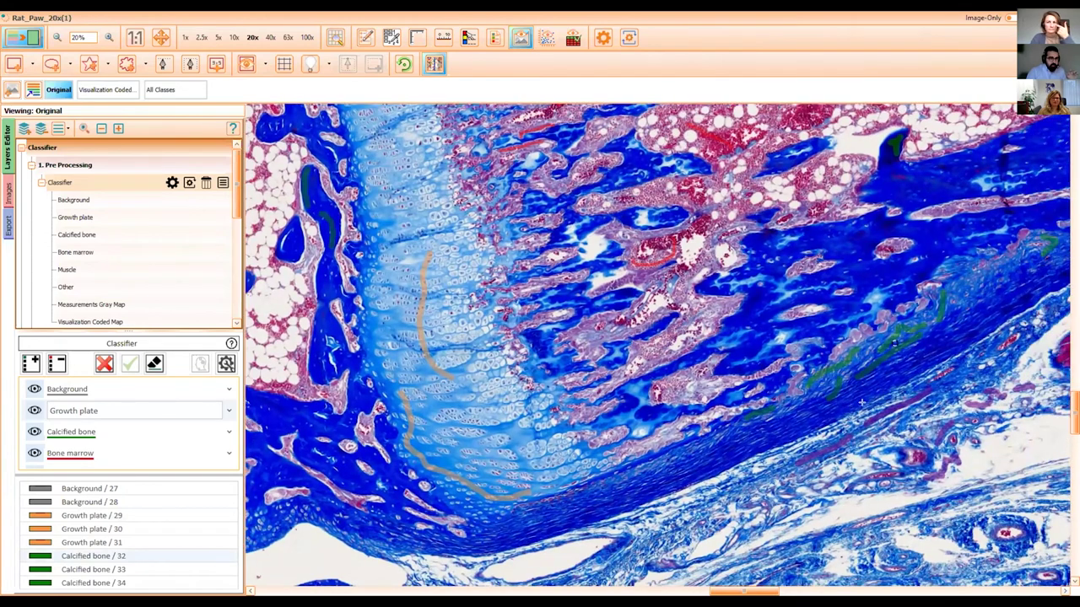
{"action": "scroll", "coordinate": [865, 399], "scroll_direction": "up", "scroll_amount": 1}
{"action": "scroll", "coordinate": [778, 398], "scroll_direction": "up", "scroll_amount": 1}
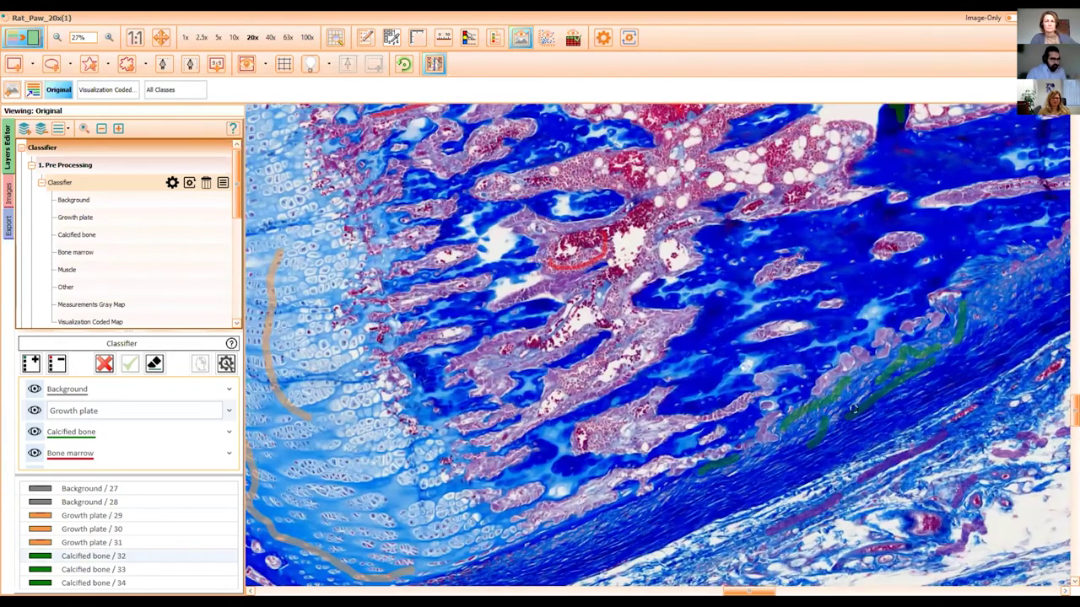
{"action": "scroll", "coordinate": [679, 402], "scroll_direction": "up", "scroll_amount": 1}
{"action": "scroll", "coordinate": [681, 386], "scroll_direction": "up", "scroll_amount": 1}
{"action": "scroll", "coordinate": [675, 392], "scroll_direction": "up", "scroll_amount": 1}
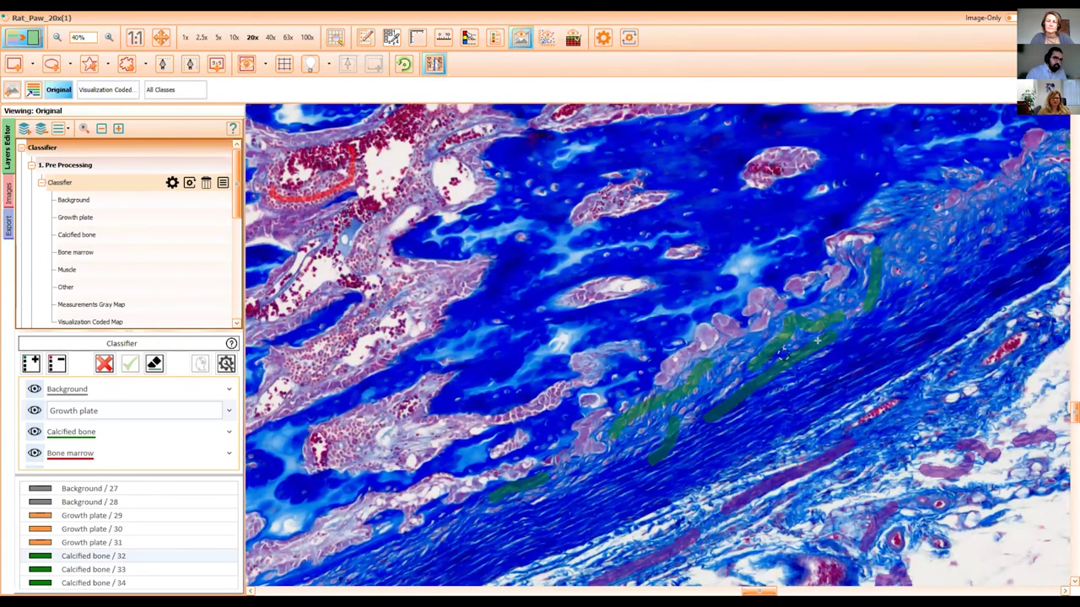
{"action": "left_click_drag", "start_coordinate": [896, 260], "coordinate": [883, 263]}
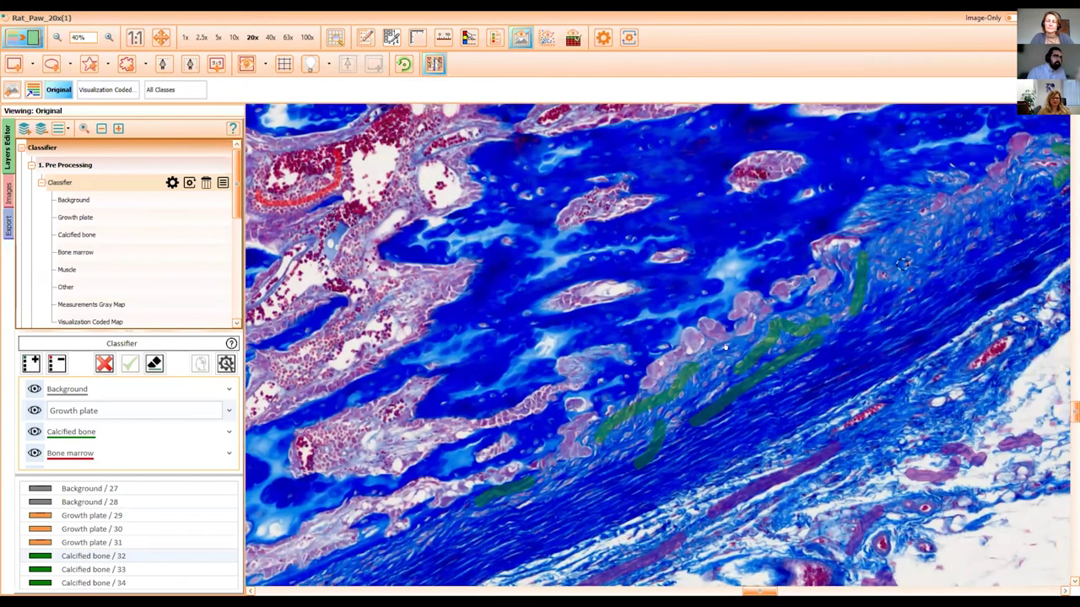
{"action": "scroll", "coordinate": [807, 250], "scroll_direction": "down", "scroll_amount": 2}
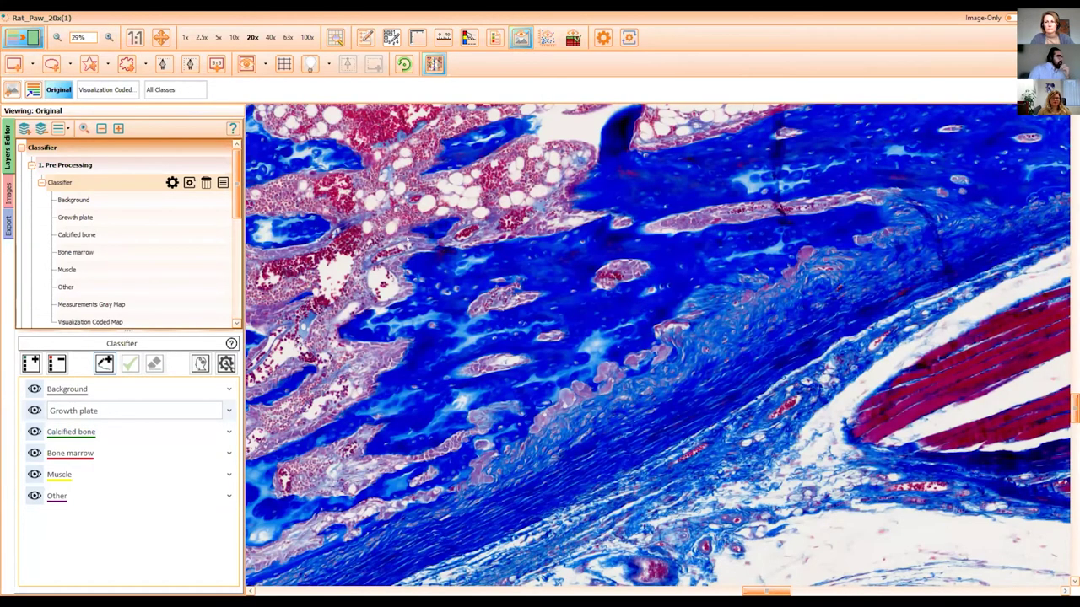
- Examine the bone's lower edge and the adjoining growth plate with the training drawings hidden
{"action": "left_click_drag", "start_coordinate": [712, 236], "coordinate": [569, 207]}
{"action": "left_click_drag", "start_coordinate": [655, 233], "coordinate": [480, 492]}
{"action": "scroll", "coordinate": [593, 385], "scroll_direction": "down", "scroll_amount": 3}
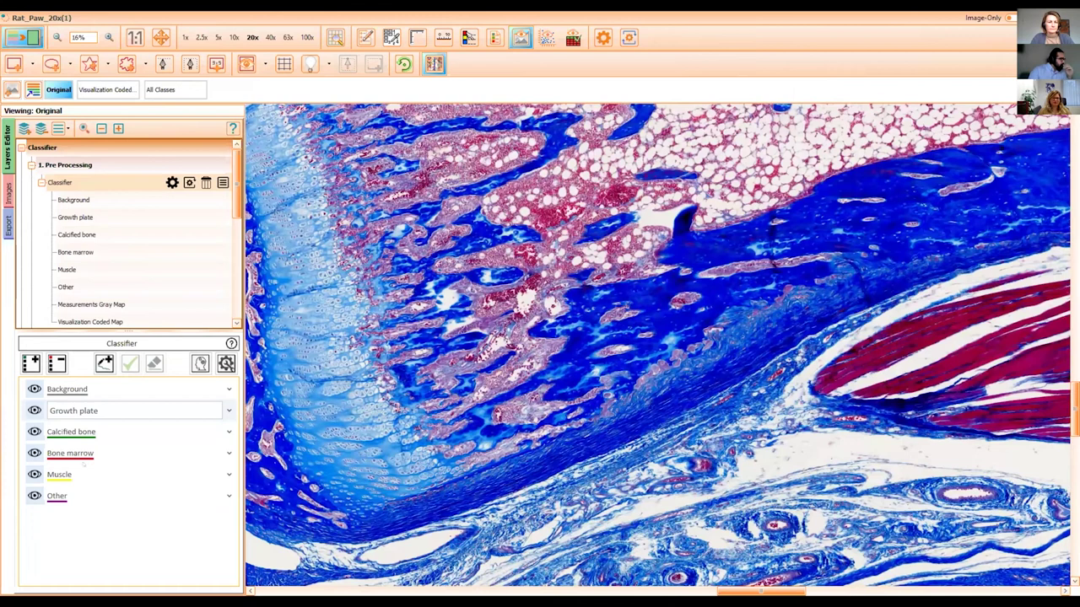
{"action": "scroll", "coordinate": [660, 335], "scroll_direction": "down", "scroll_amount": 2}
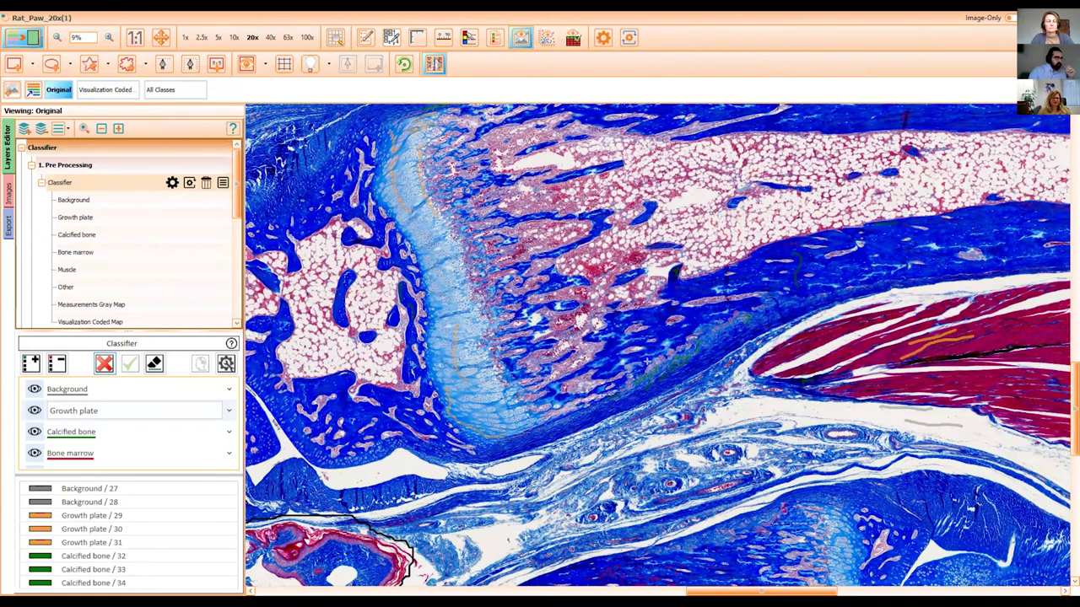
- Locate the training stroke Bone marrow / 36 and view it within the cell-rich marrow between the bone struts
{"action": "scroll", "coordinate": [129, 536], "scroll_direction": "down", "scroll_amount": 2}
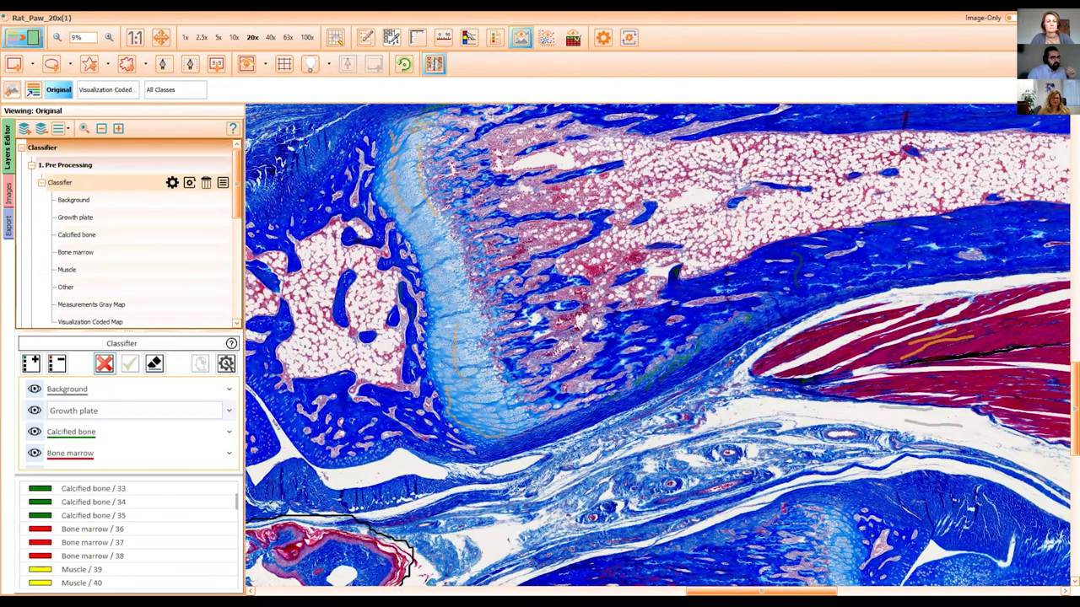
{"action": "double_click", "coordinate": [93, 529]}
{"action": "scroll", "coordinate": [590, 313], "scroll_direction": "down", "scroll_amount": 2}
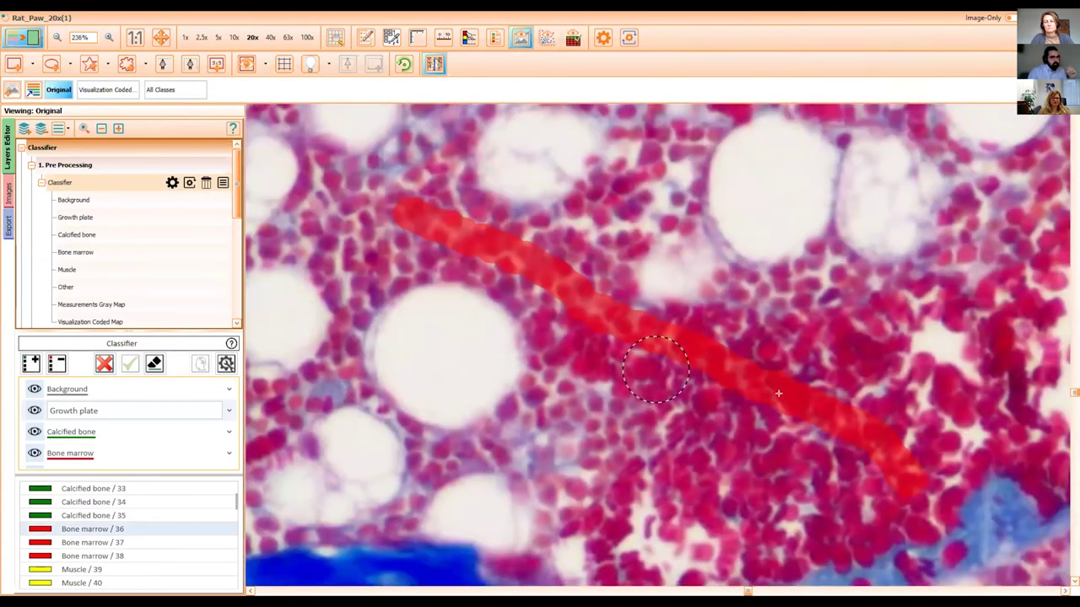
{"action": "scroll", "coordinate": [725, 370], "scroll_direction": "down", "scroll_amount": 2}
{"action": "scroll", "coordinate": [716, 361], "scroll_direction": "down", "scroll_amount": 1}
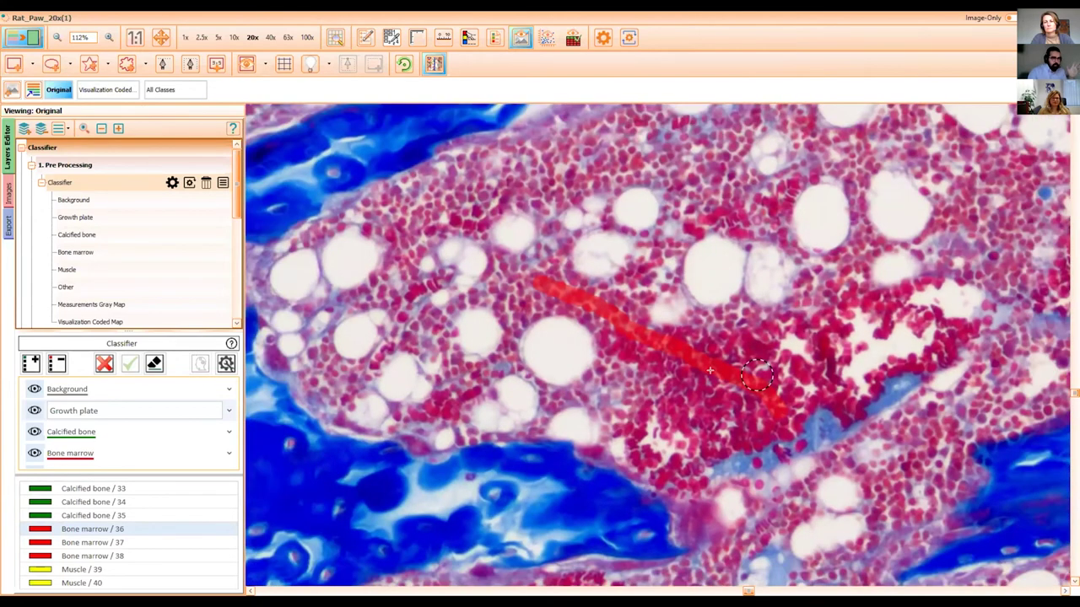
{"action": "scroll", "coordinate": [688, 366], "scroll_direction": "down", "scroll_amount": 2}
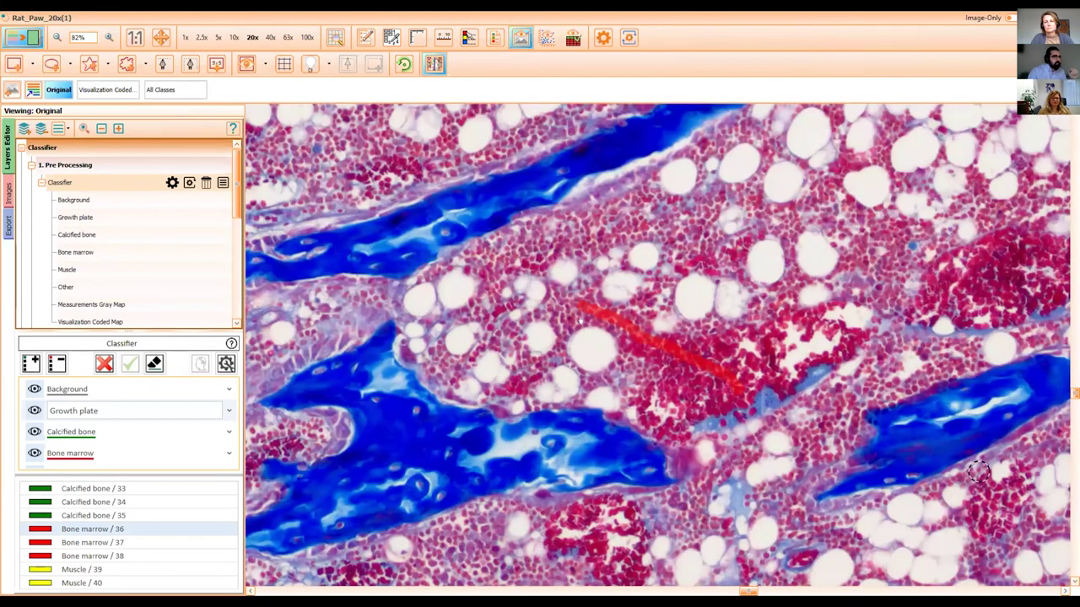
{"action": "scroll", "coordinate": [662, 362], "scroll_direction": "down", "scroll_amount": 2}
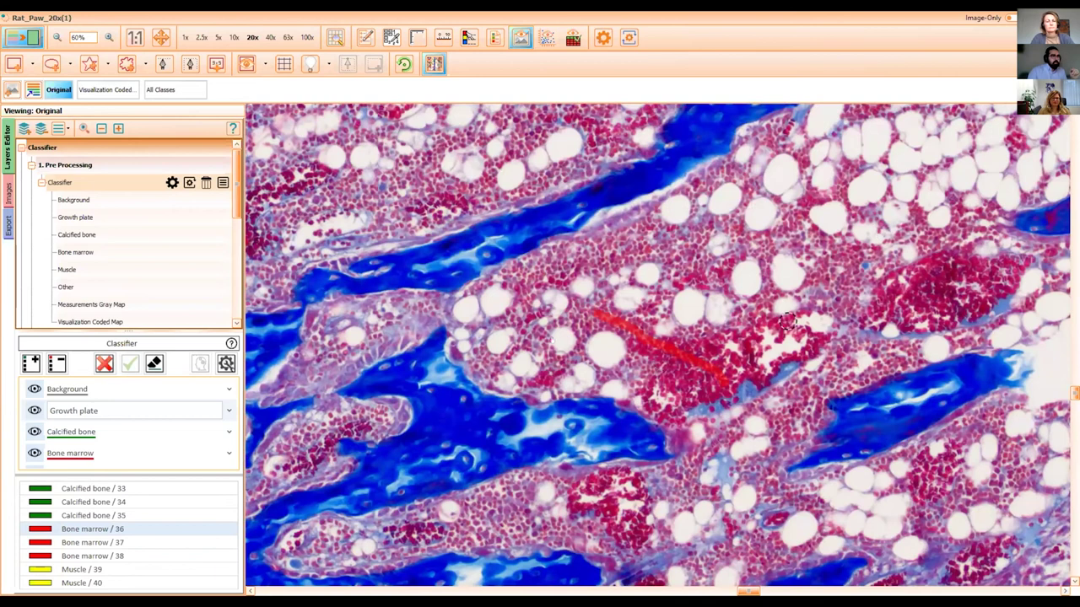
{"action": "scroll", "coordinate": [844, 304], "scroll_direction": "down", "scroll_amount": 1}
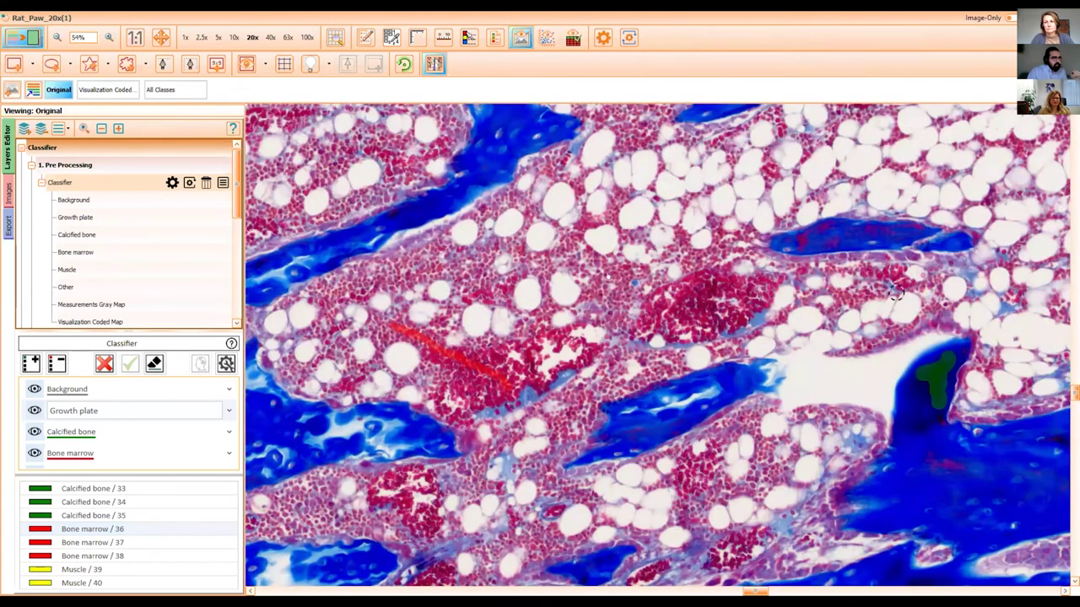
- Examine the thin Bone marrow strokes drawn between the fat cells of the central marrow cavity
{"action": "left_click_drag", "start_coordinate": [896, 292], "coordinate": [736, 318]}
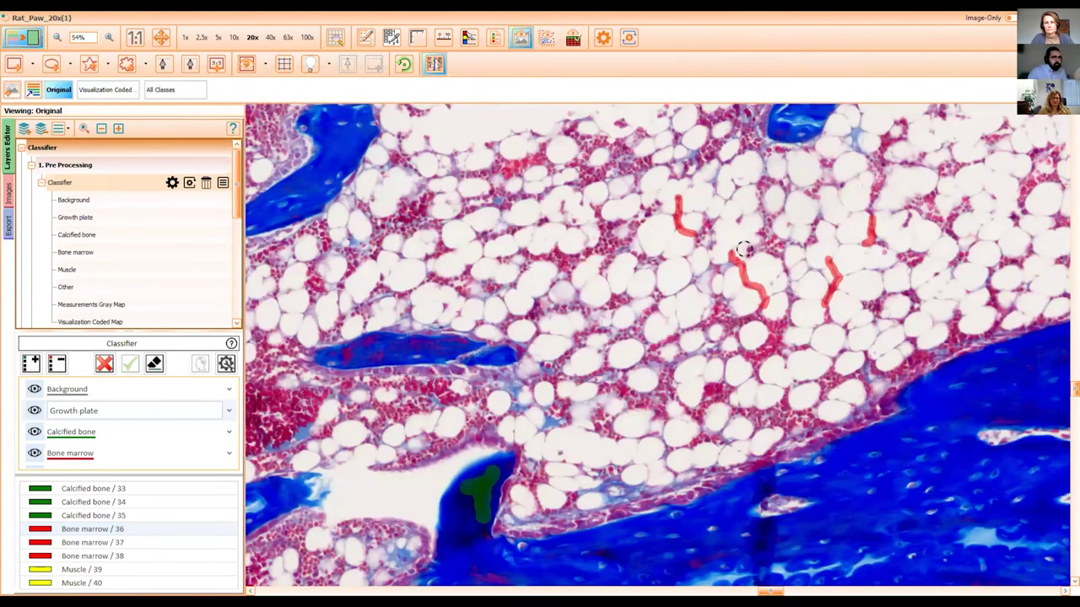
{"action": "left_click_drag", "start_coordinate": [743, 249], "coordinate": [597, 287]}
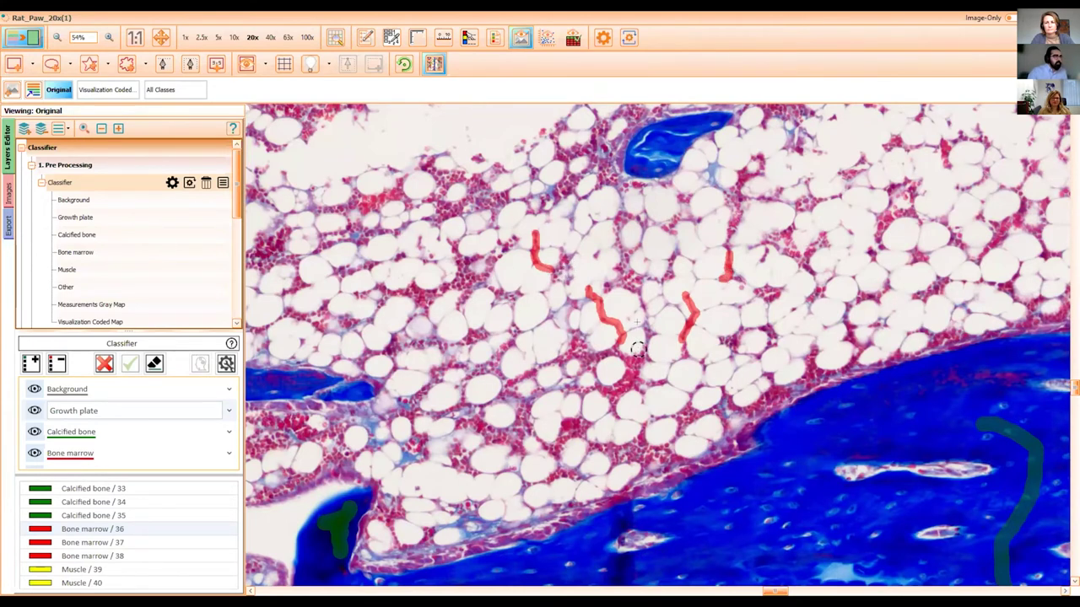
{"action": "scroll", "coordinate": [639, 349], "scroll_direction": "down", "scroll_amount": 2}
{"action": "scroll", "coordinate": [643, 326], "scroll_direction": "down", "scroll_amount": 1}
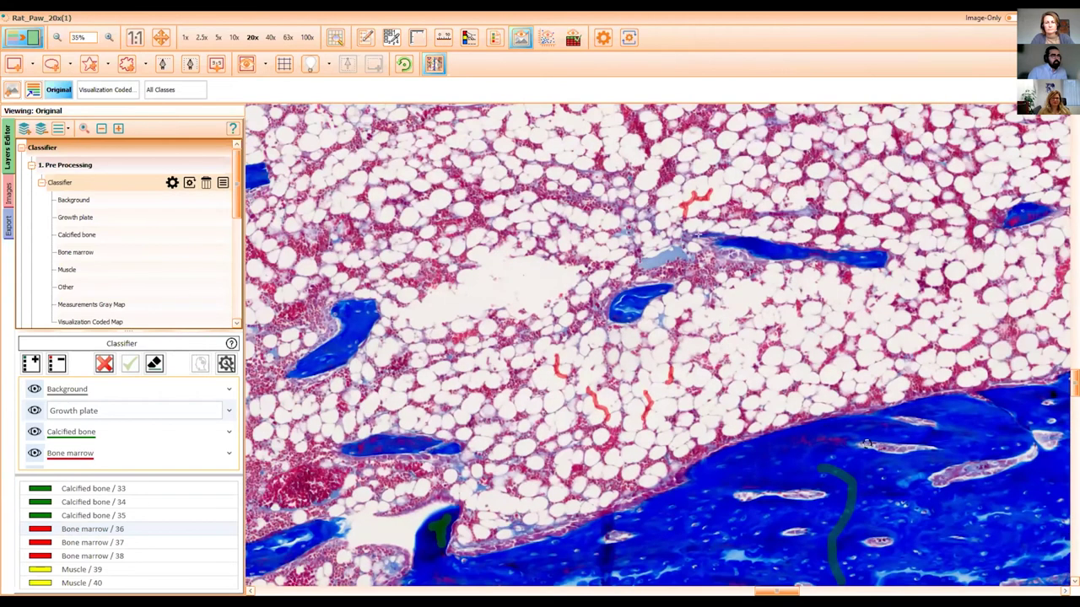
{"action": "scroll", "coordinate": [649, 333], "scroll_direction": "down", "scroll_amount": 3}
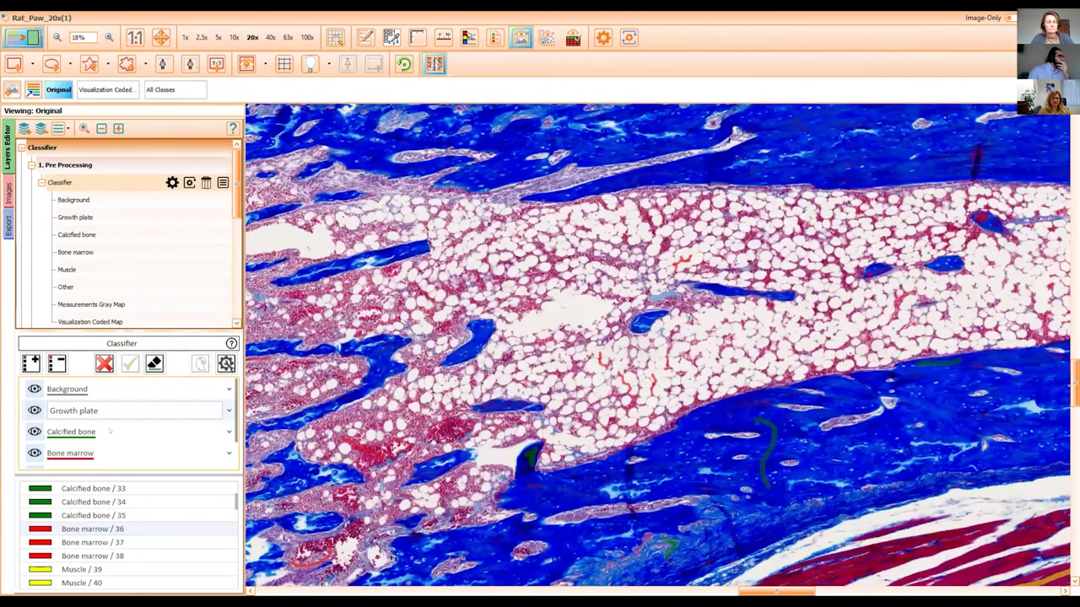
- View the remaining classes Muscle and Other and examine the Other strokes in the soft tissue below the bone
{"action": "scroll", "coordinate": [103, 430], "scroll_direction": "down", "scroll_amount": 1}
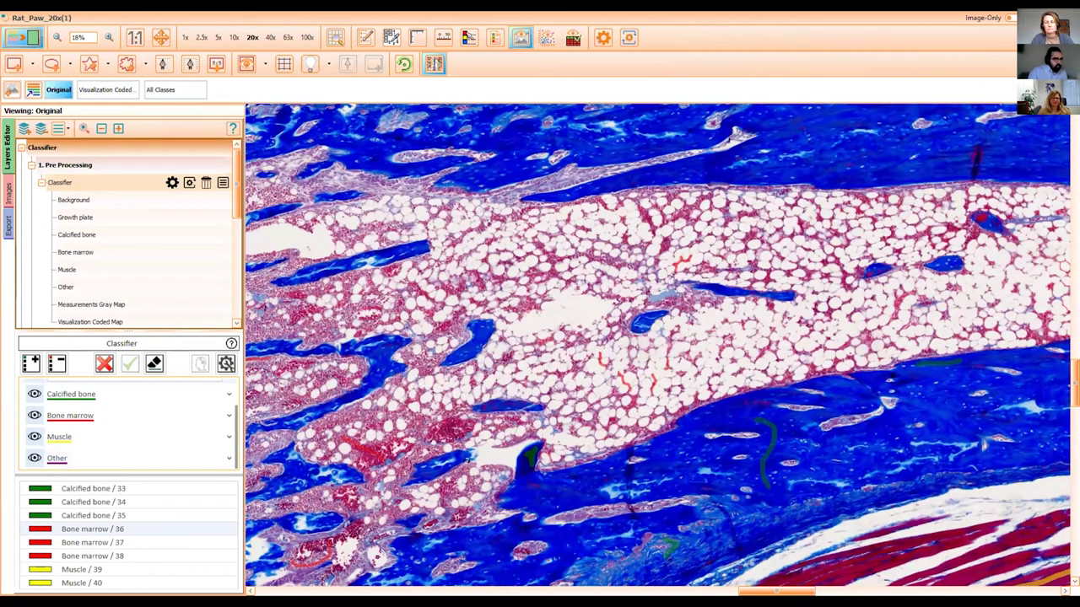
{"action": "left_click_drag", "start_coordinate": [467, 461], "coordinate": [605, 118]}
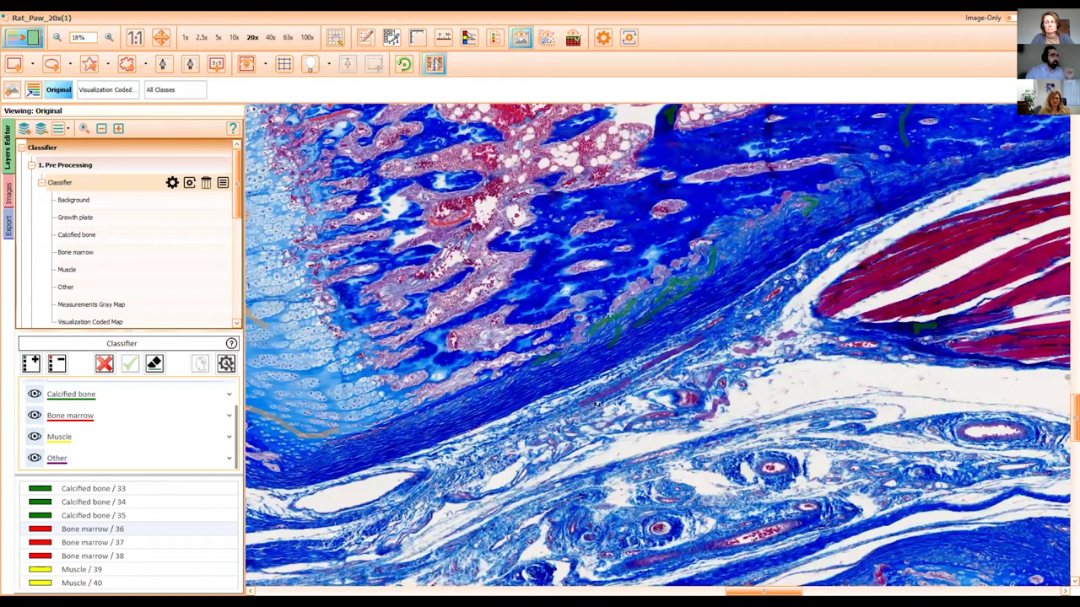
{"action": "scroll", "coordinate": [607, 189], "scroll_direction": "down", "scroll_amount": 1}
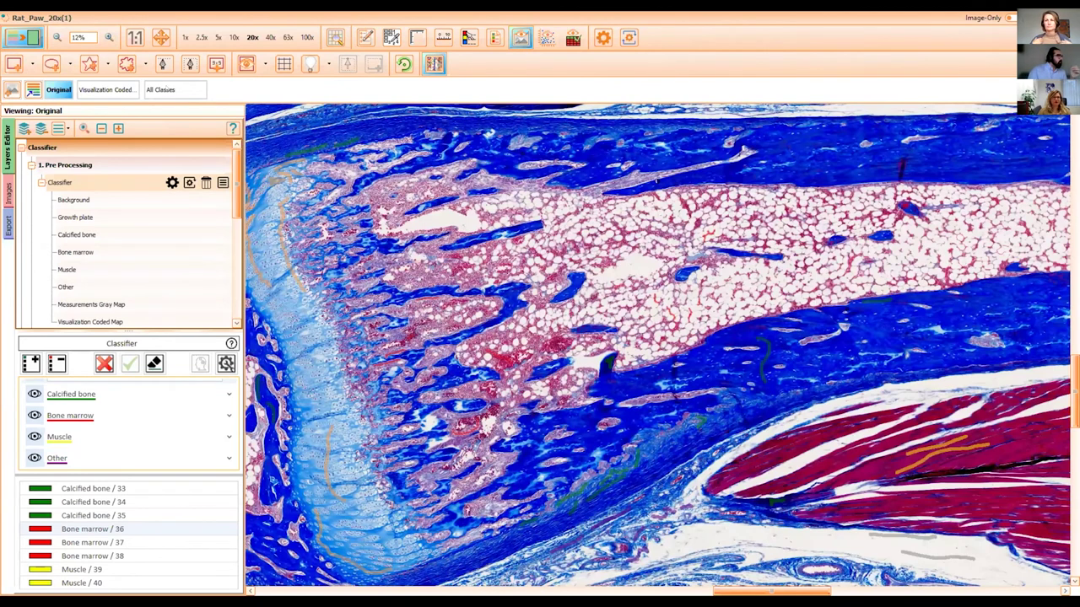
- Display the All Classes result on the paw section and view the classified growth plates and marrow up close
{"action": "left_click_drag", "start_coordinate": [656, 181], "coordinate": [680, 245]}
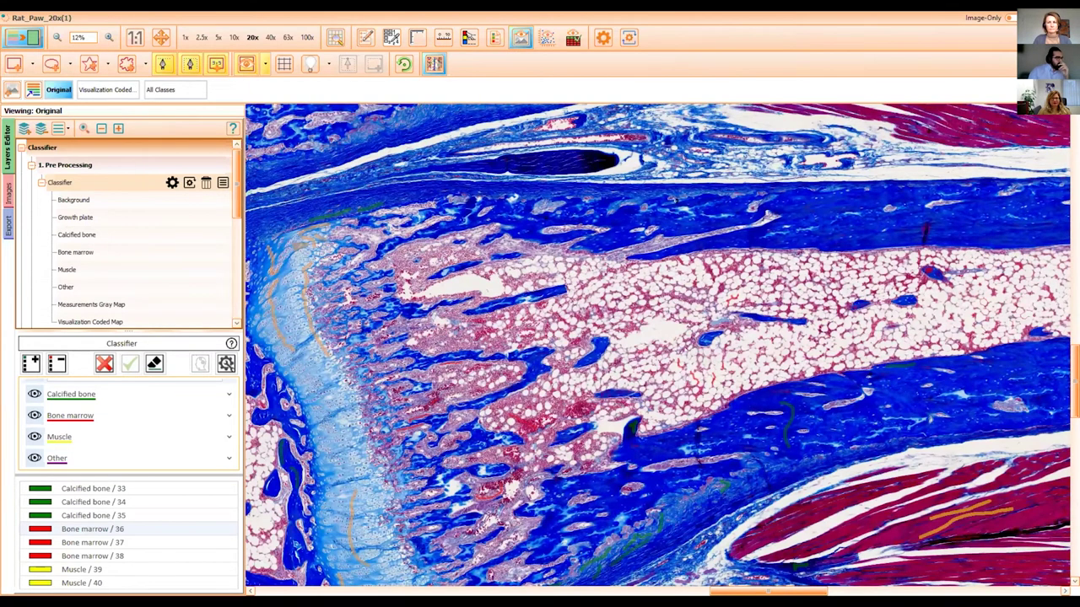
{"action": "left_click", "coordinate": [169, 89]}
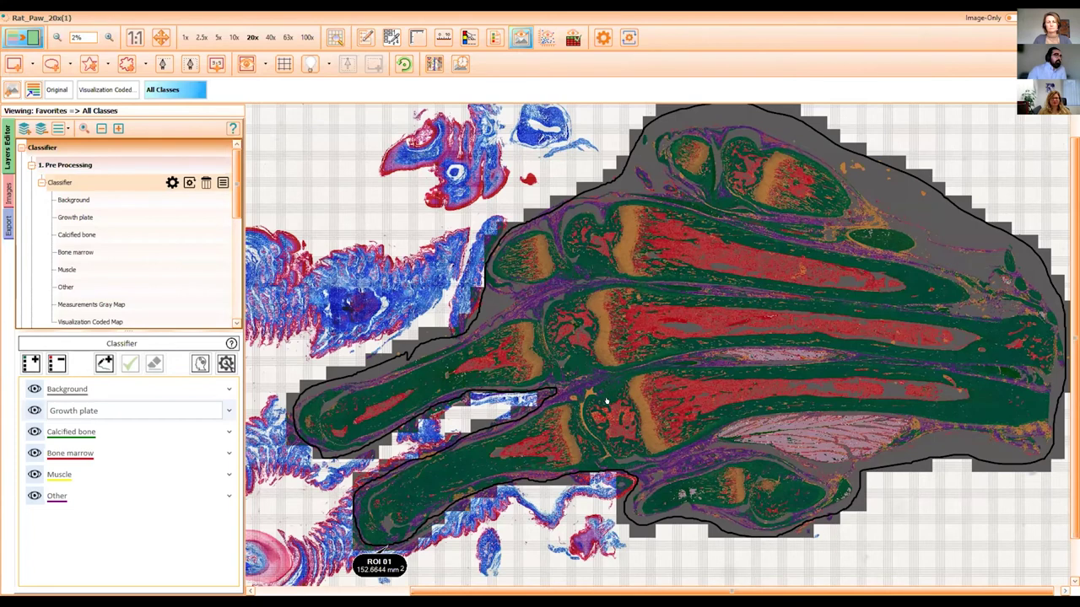
{"action": "scroll", "coordinate": [606, 401], "scroll_direction": "up", "scroll_amount": 3}
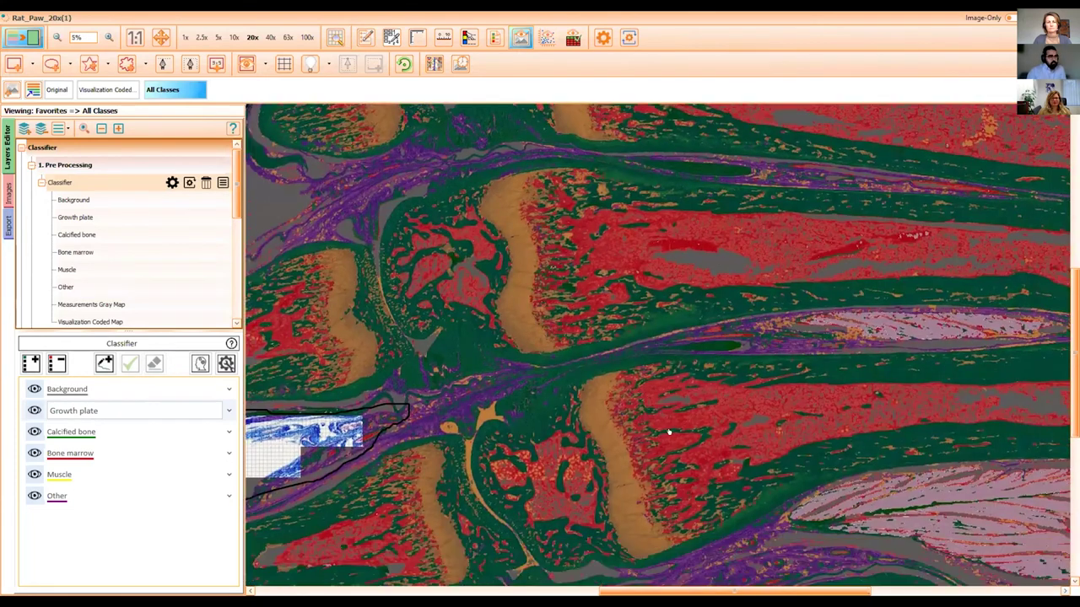
{"action": "left_click_drag", "start_coordinate": [750, 431], "coordinate": [760, 456]}
{"action": "scroll", "coordinate": [759, 456], "scroll_direction": "left", "scroll_amount": 2}
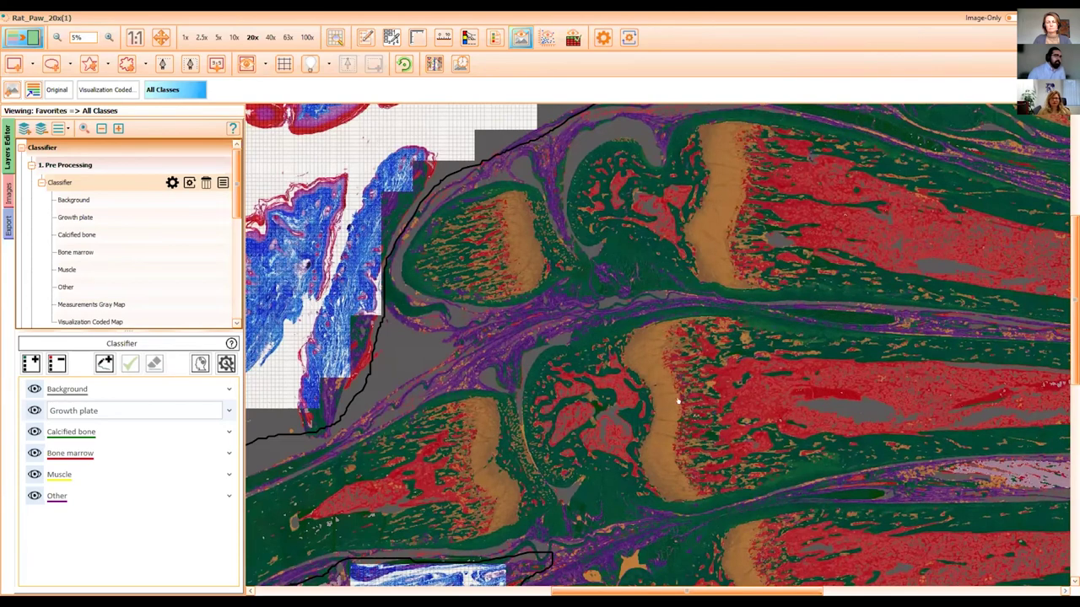
- Examine the classified growth plates, calcified bone, bone marrow and muscle across the neighbouring digits of the paw
{"action": "left_click_drag", "start_coordinate": [652, 410], "coordinate": [553, 424]}
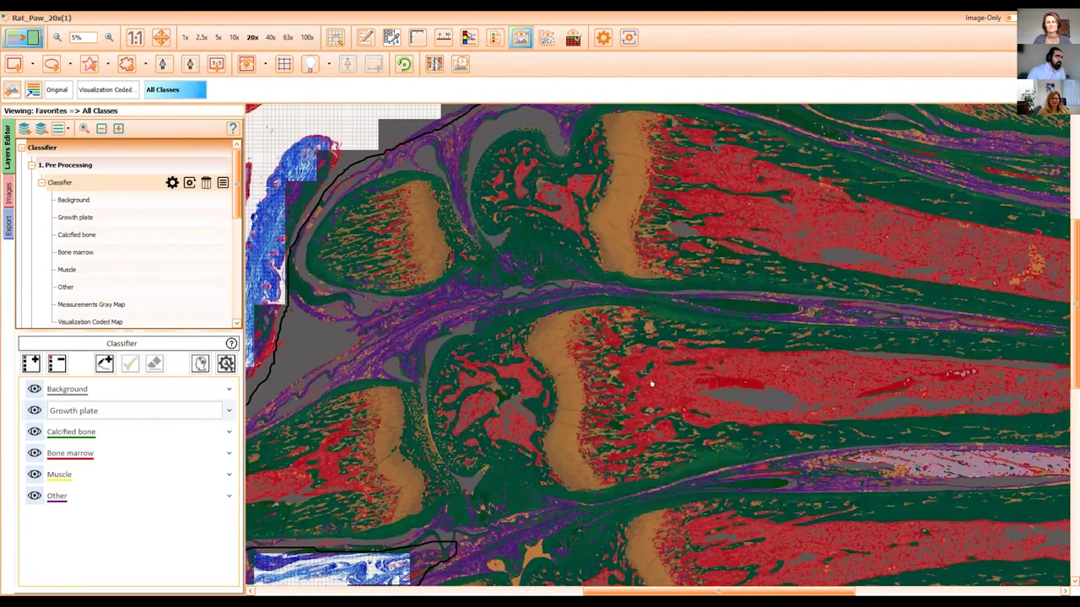
{"action": "scroll", "coordinate": [651, 386], "scroll_direction": "right", "scroll_amount": 2}
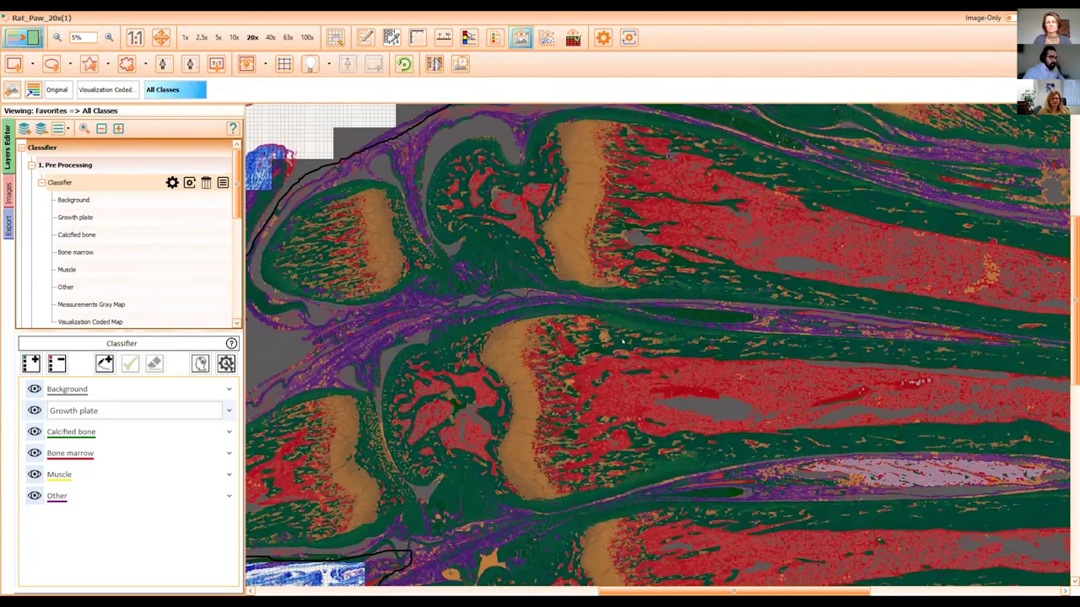
{"action": "left_click_drag", "start_coordinate": [617, 342], "coordinate": [611, 335]}
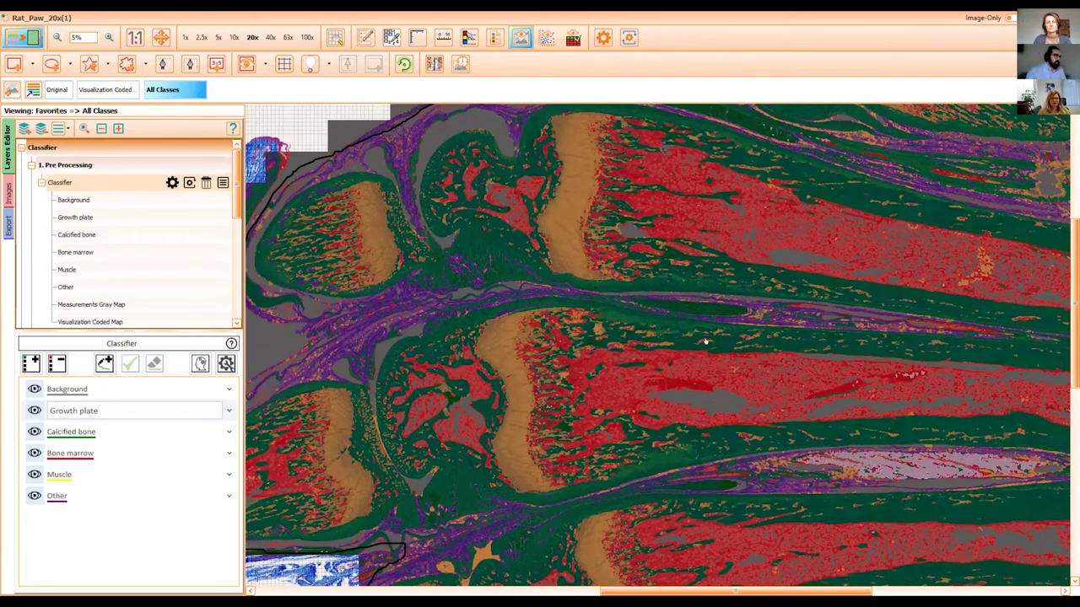
{"action": "mouse_move", "coordinate": [662, 338]}
{"action": "left_mouse_down"}
{"action": "mouse_move", "coordinate": [687, 344]}
{"action": "mouse_move", "coordinate": [669, 331]}
{"action": "left_mouse_up"}
{"action": "scroll", "coordinate": [671, 332], "scroll_direction": "down", "scroll_amount": 3}
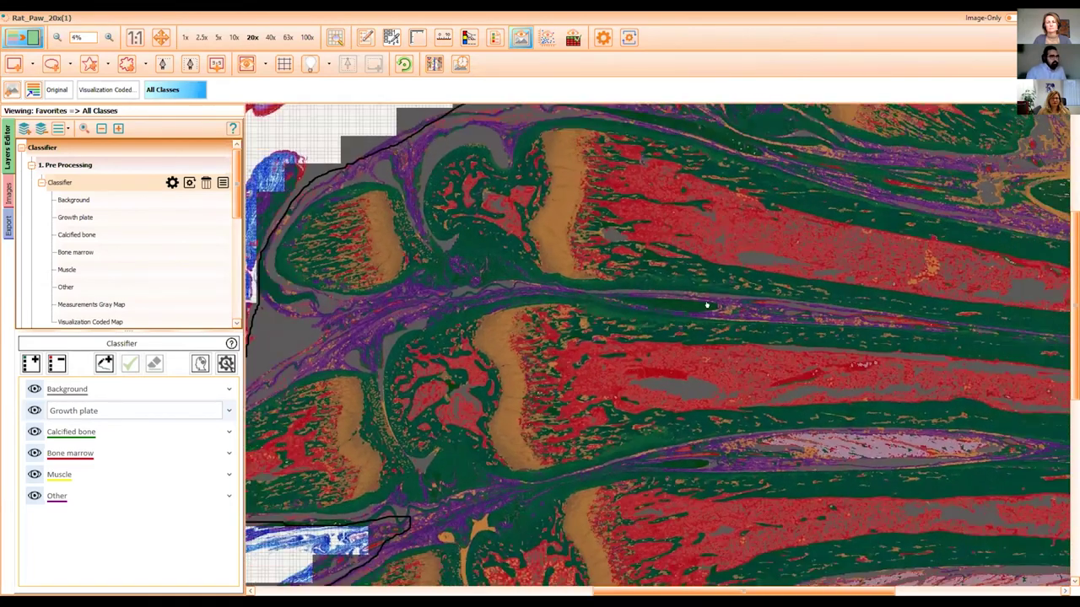
{"action": "scroll", "coordinate": [707, 305], "scroll_direction": "down", "scroll_amount": 1}
{"action": "scroll", "coordinate": [733, 270], "scroll_direction": "down", "scroll_amount": 1}
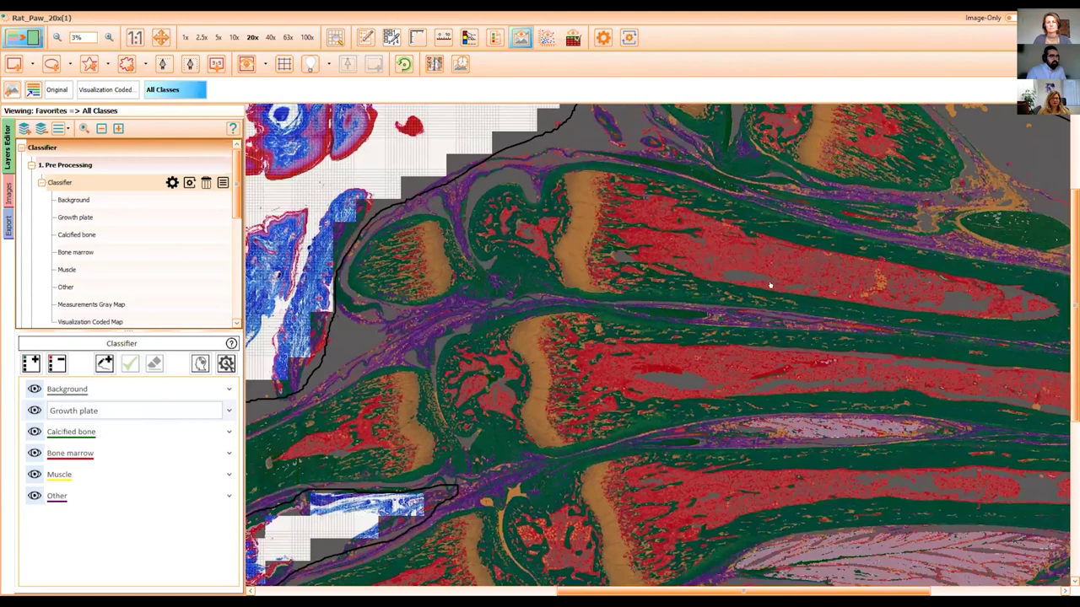
{"action": "scroll", "coordinate": [666, 306], "scroll_direction": "down", "scroll_amount": 2}
{"action": "scroll", "coordinate": [670, 312], "scroll_direction": "up", "scroll_amount": 1}
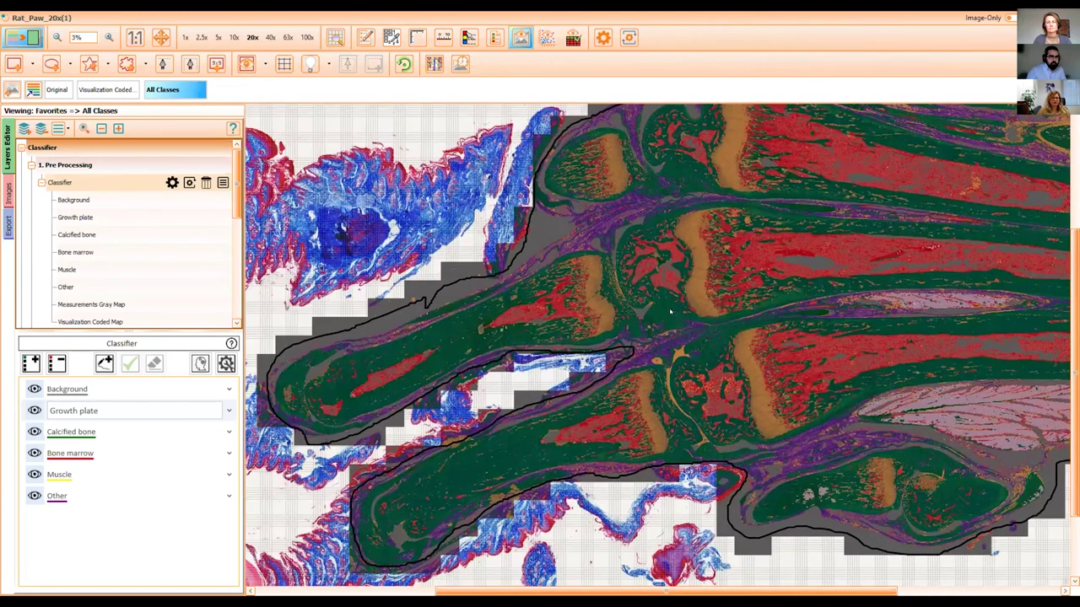
{"action": "scroll", "coordinate": [670, 312], "scroll_direction": "up", "scroll_amount": 1}
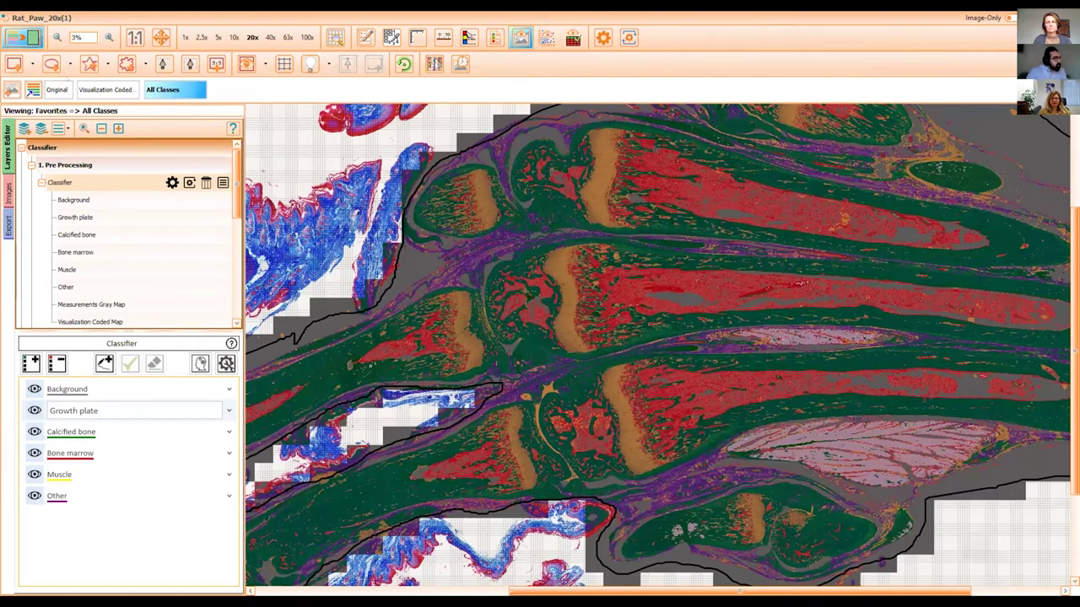
- Compare the Original image with the All Classes result by alternating between the two views of the paw
{"action": "key", "text": "space"}
{"action": "key", "text": "space"}
{"action": "key", "text": "space"}
{"action": "key", "text": "space"}
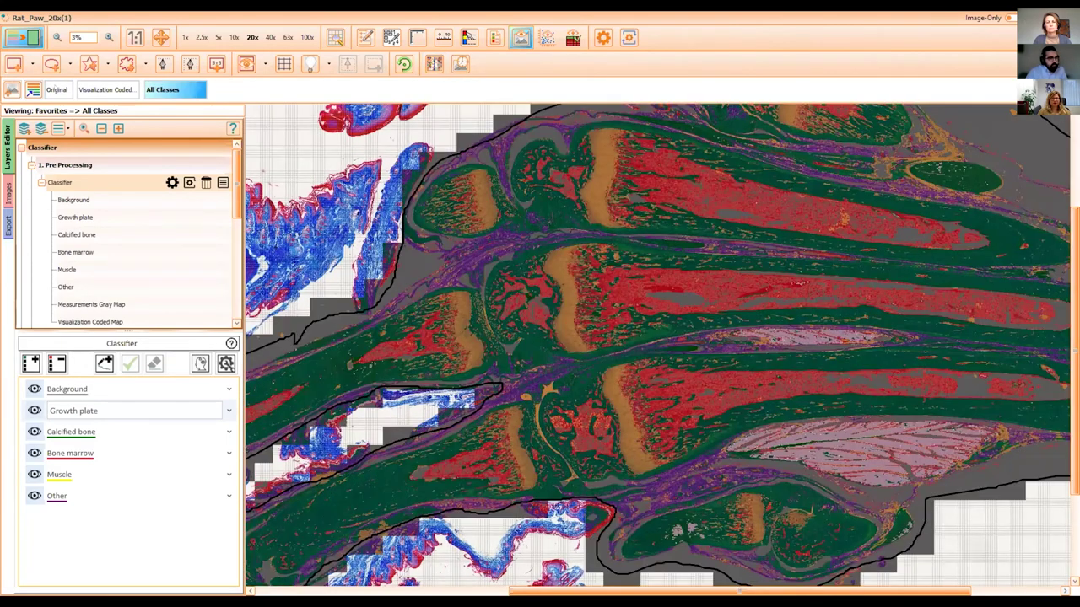
{"action": "key", "text": "space"}
{"action": "key", "text": "space"}
{"action": "key", "text": "space"}
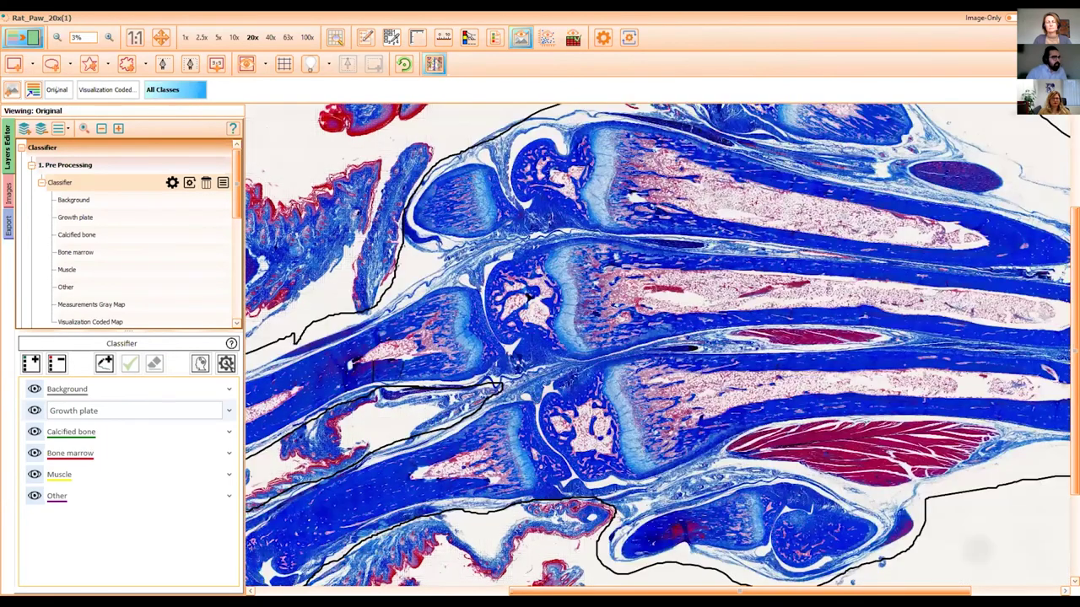
{"action": "left_click", "coordinate": [56, 89]}
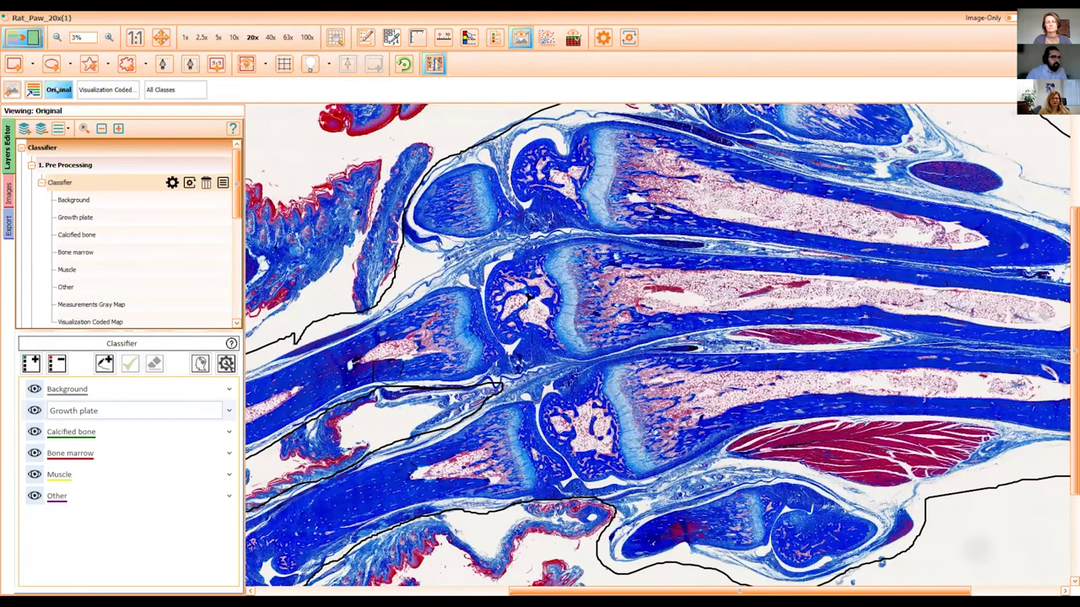
{"action": "key", "text": "space"}
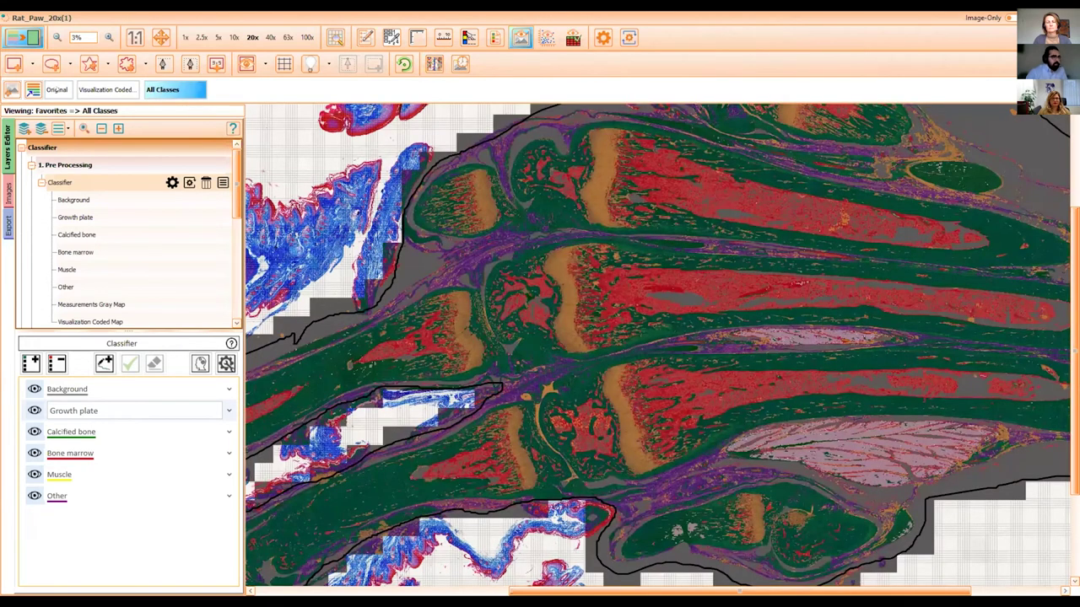
{"action": "key", "text": "space"}
{"action": "key", "text": "space"}
{"action": "key", "text": "space"}
{"action": "key", "text": "space"}
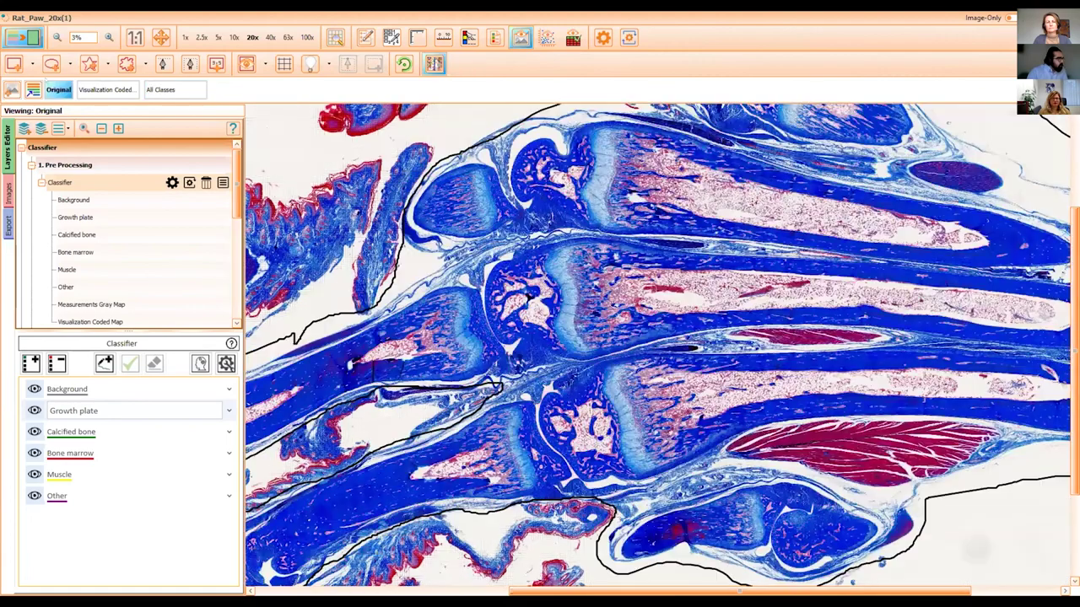
{"action": "key", "text": "space"}
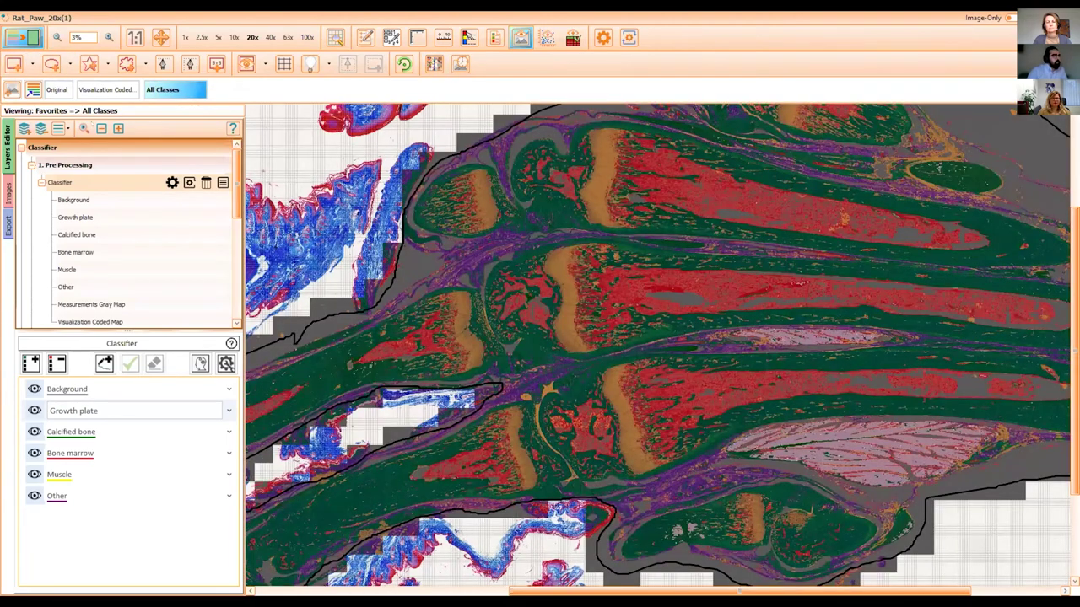
{"action": "key", "text": "space"}
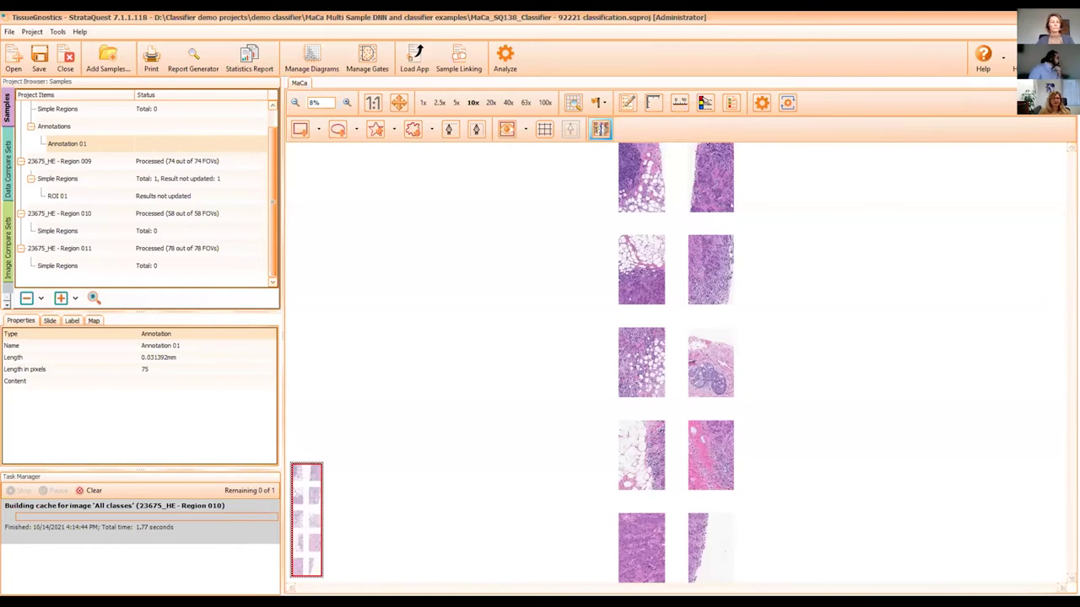
- Open the sample 23675_HE - Region 008 and examine its dense purple tissue down to the fat tissue near Annotation 01
{"action": "scroll", "coordinate": [176, 165], "scroll_direction": "up", "scroll_amount": 1}
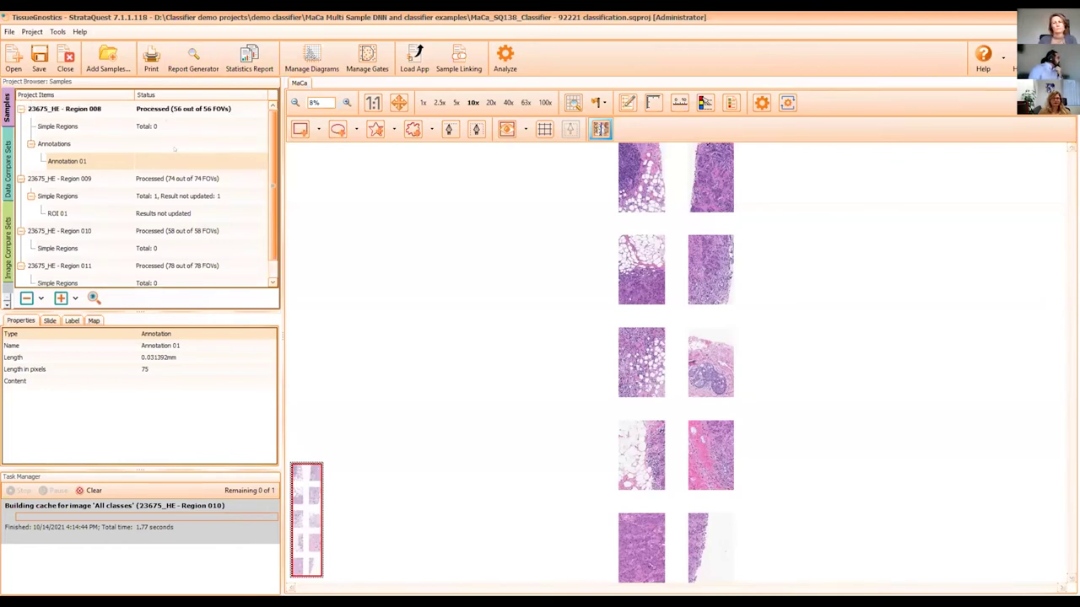
{"action": "left_click", "coordinate": [174, 109]}
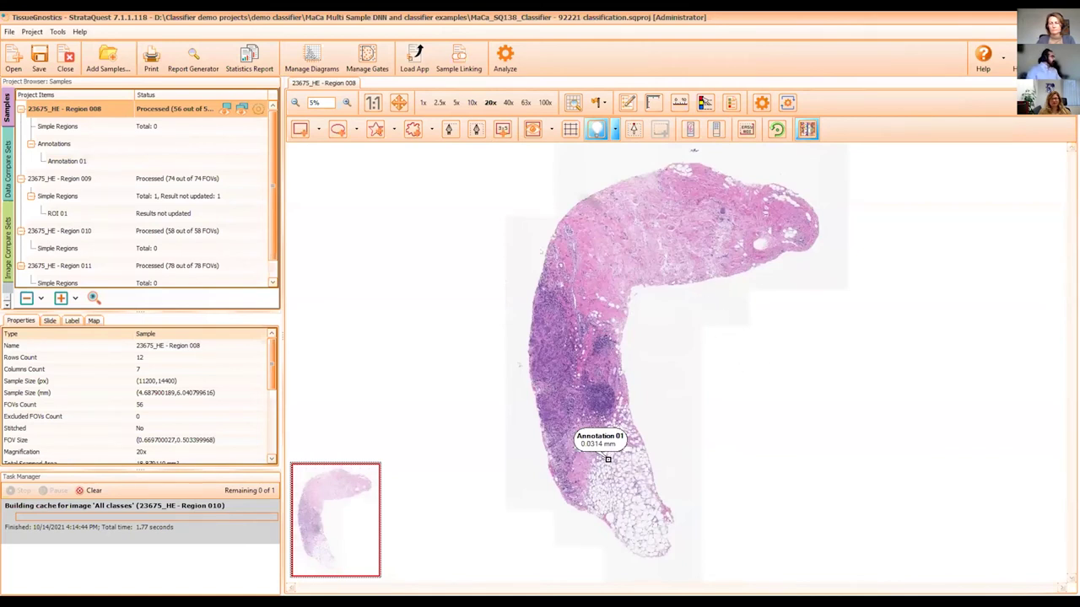
{"action": "left_click_drag", "start_coordinate": [514, 241], "coordinate": [801, 412]}
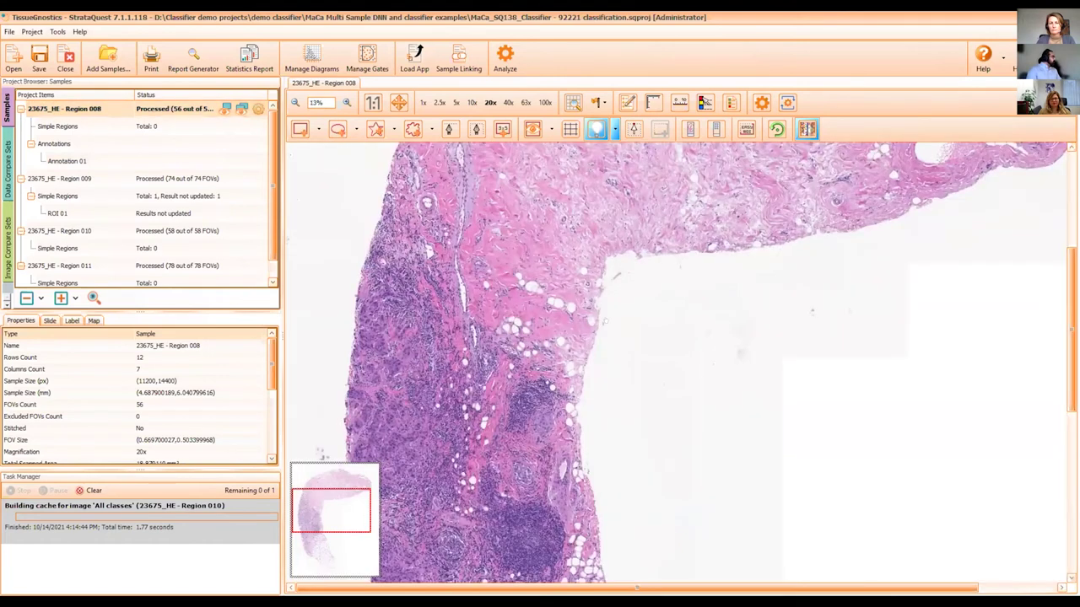
{"action": "scroll", "coordinate": [604, 321], "scroll_direction": "down", "scroll_amount": 7}
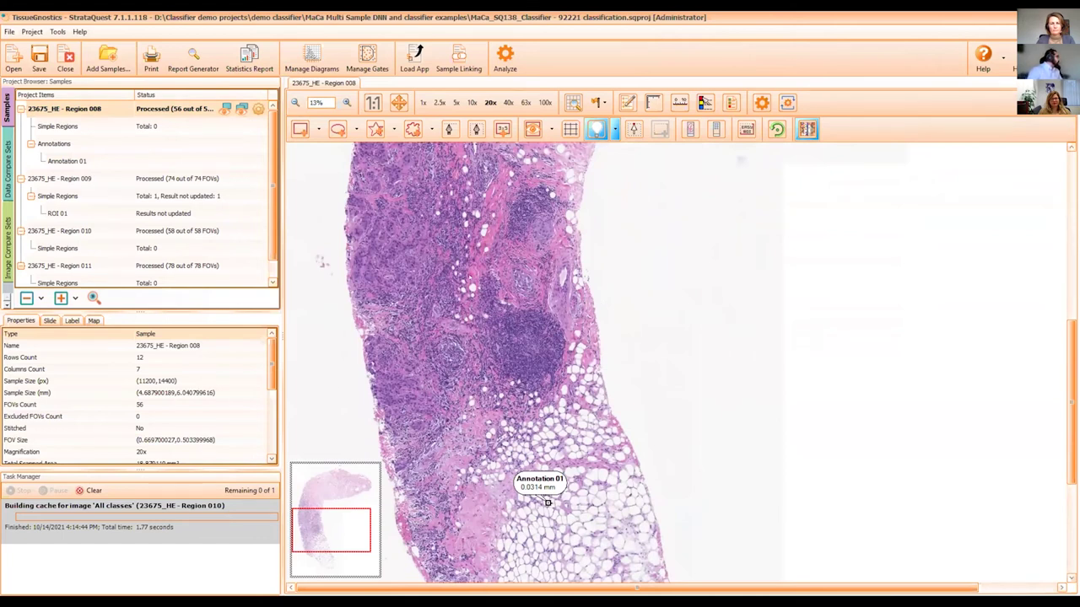
{"action": "scroll", "coordinate": [506, 362], "scroll_direction": "up", "scroll_amount": 1}
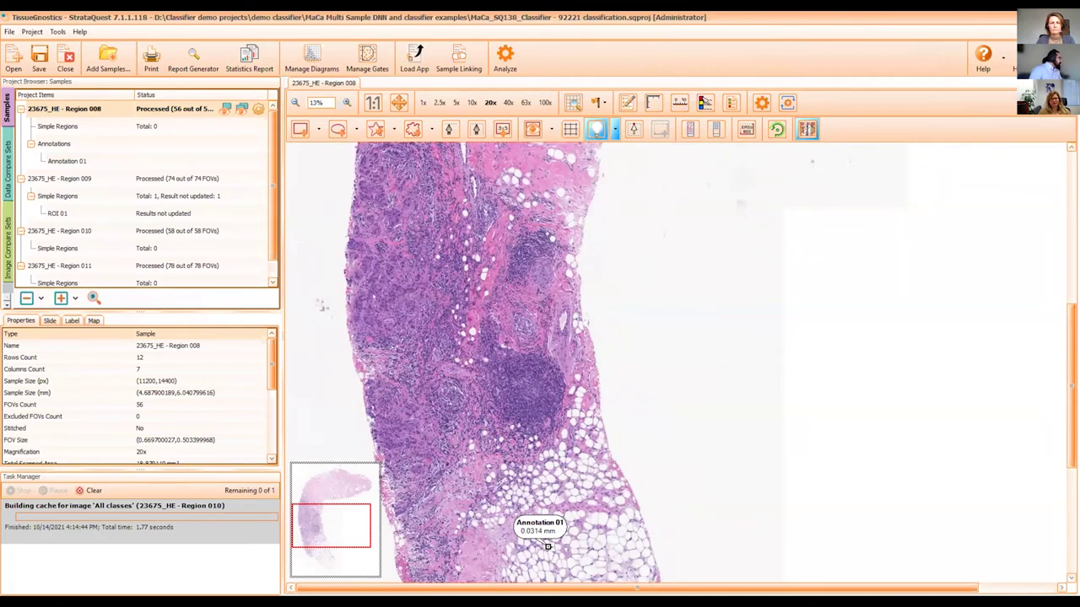
{"action": "scroll", "coordinate": [678, 362], "scroll_direction": "down", "scroll_amount": 3}
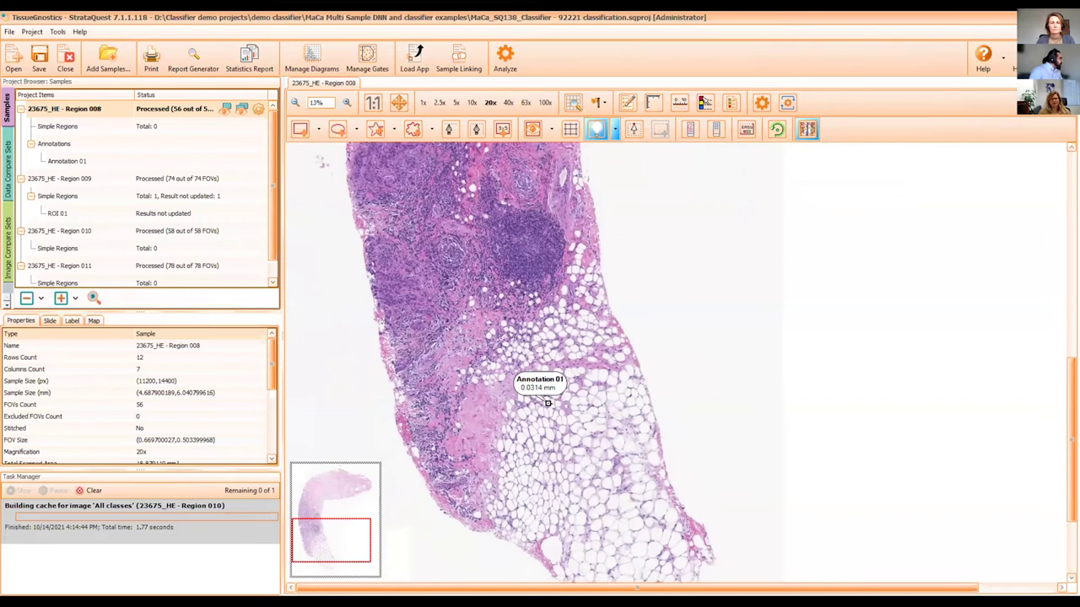
- Examine the pink fibrous upper arm of the Region 008 section and return to its dense purple band
{"action": "scroll", "coordinate": [547, 403], "scroll_direction": "up", "scroll_amount": 5}
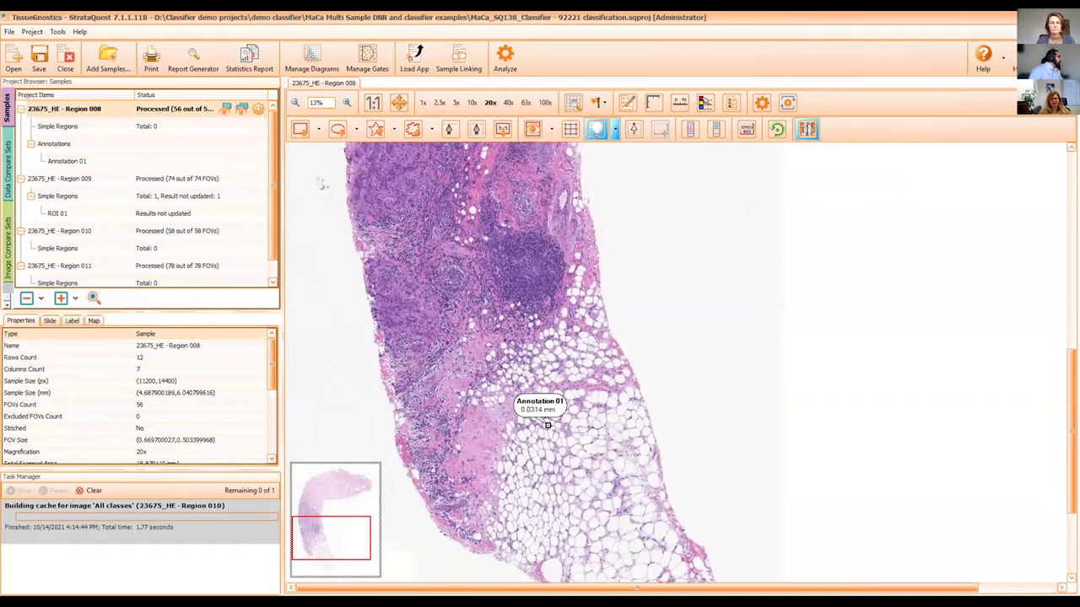
{"action": "scroll", "coordinate": [679, 363], "scroll_direction": "up", "scroll_amount": 1}
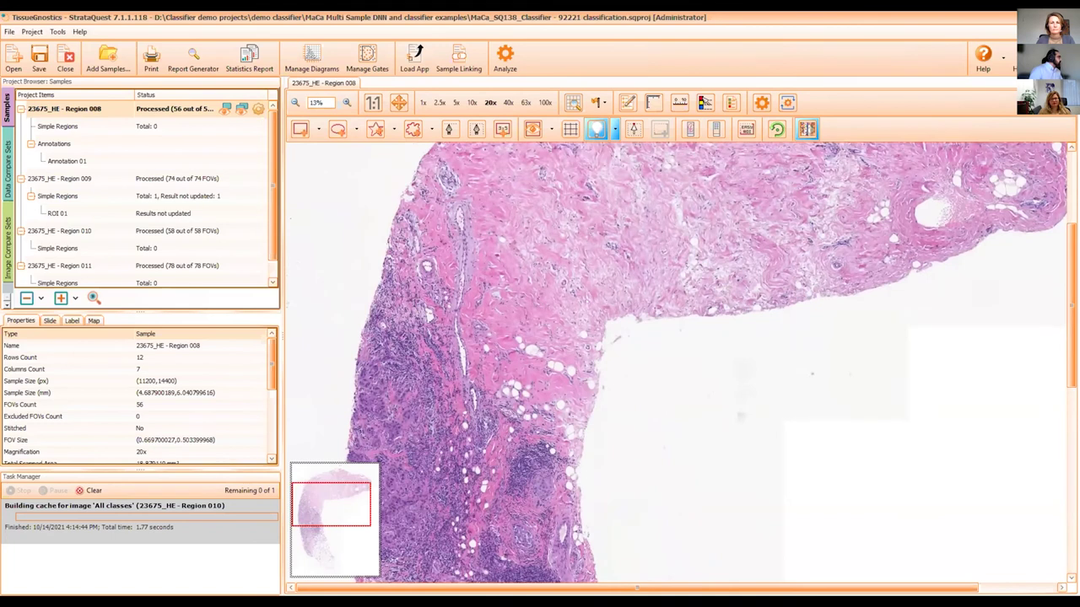
{"action": "scroll", "coordinate": [548, 403], "scroll_direction": "up", "scroll_amount": 1}
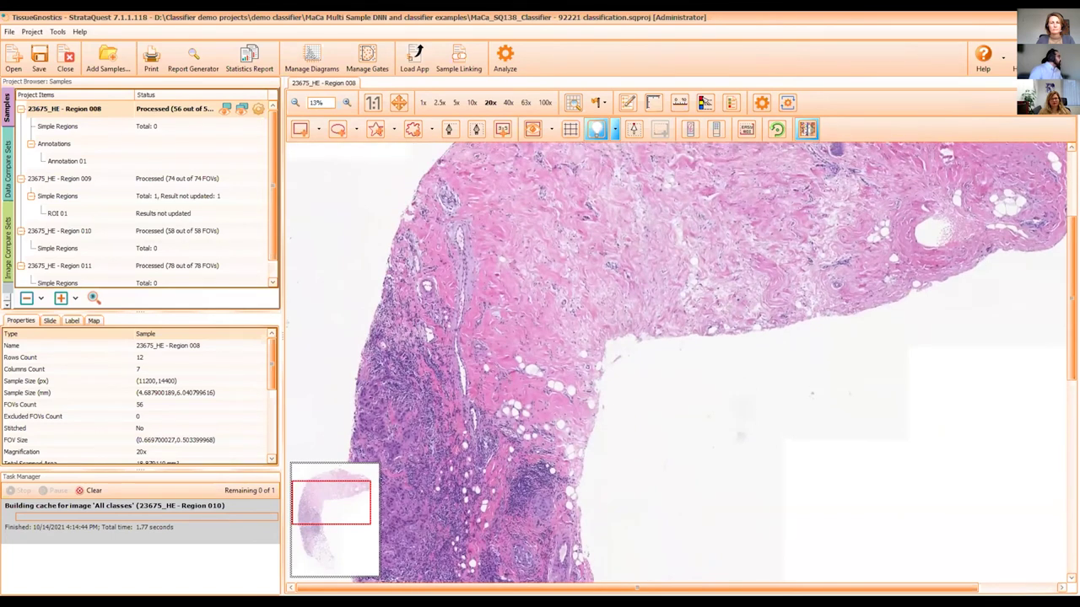
{"action": "scroll", "coordinate": [679, 363], "scroll_direction": "up", "scroll_amount": 1}
{"action": "scroll", "coordinate": [680, 363], "scroll_direction": "up", "scroll_amount": 4}
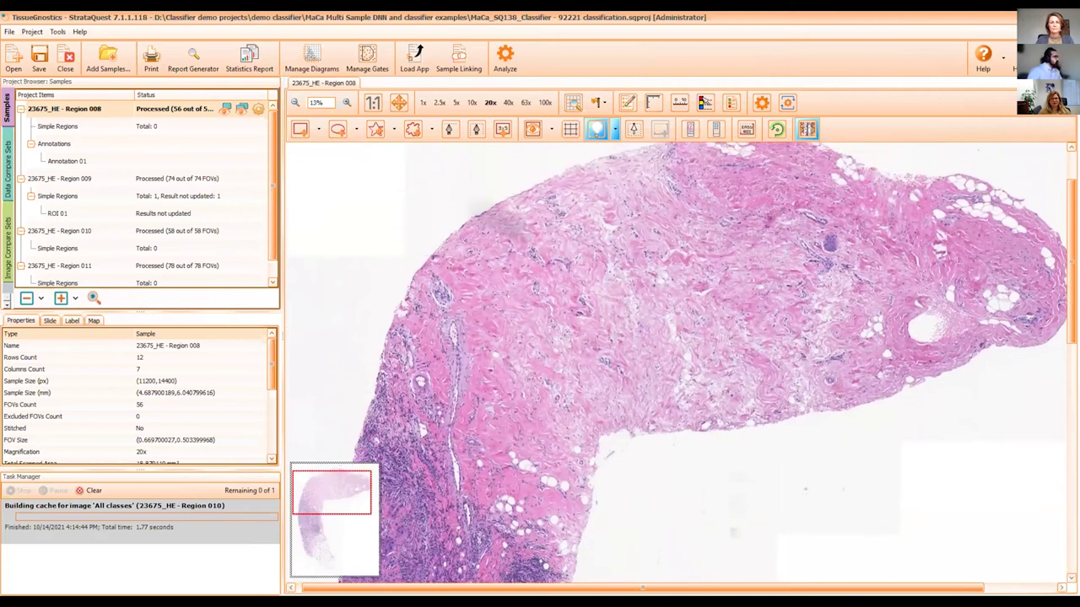
{"action": "scroll", "coordinate": [679, 363], "scroll_direction": "up", "scroll_amount": 1}
{"action": "scroll", "coordinate": [679, 363], "scroll_direction": "down", "scroll_amount": 2}
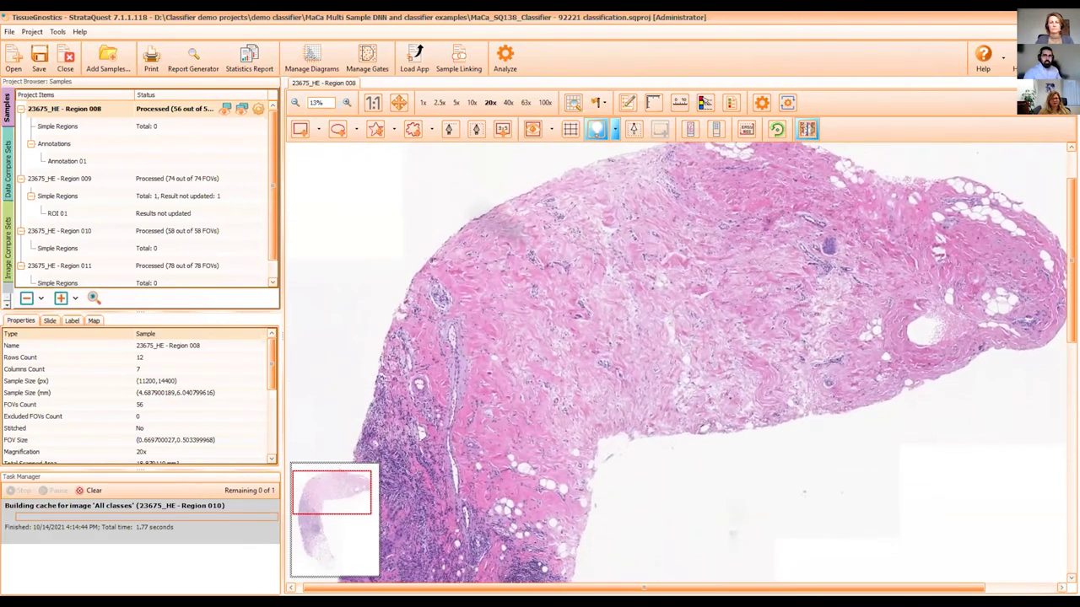
{"action": "scroll", "coordinate": [680, 362], "scroll_direction": "down", "scroll_amount": 10}
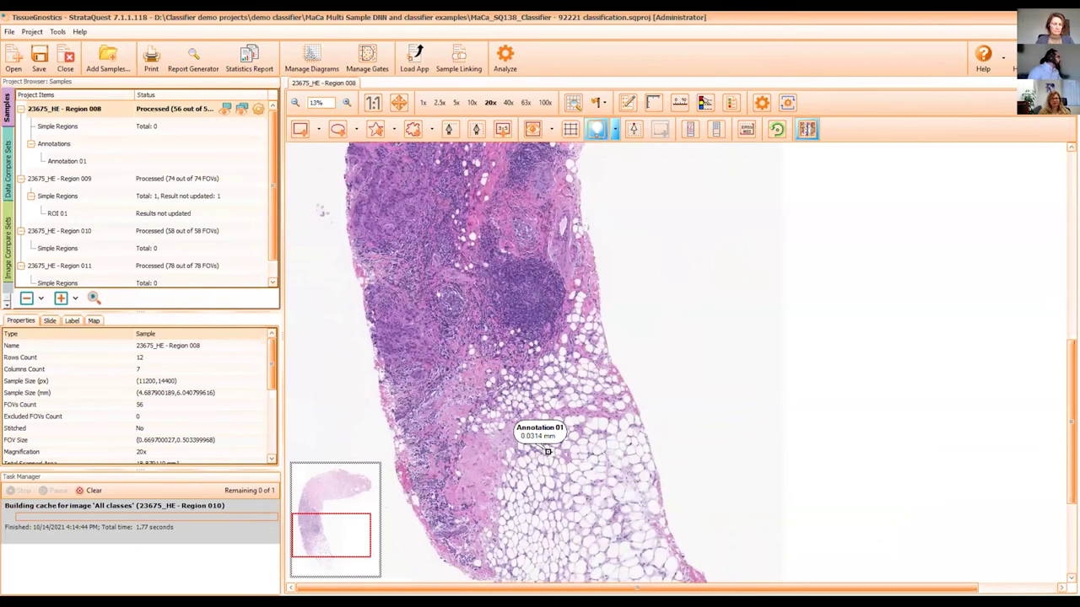
{"action": "scroll", "coordinate": [679, 363], "scroll_direction": "up", "scroll_amount": 3}
- Open the sample 23675_HE - Region 010 and examine its dense cellular tissue and the fat tissue at the lower end
{"action": "left_click", "coordinate": [211, 184]}
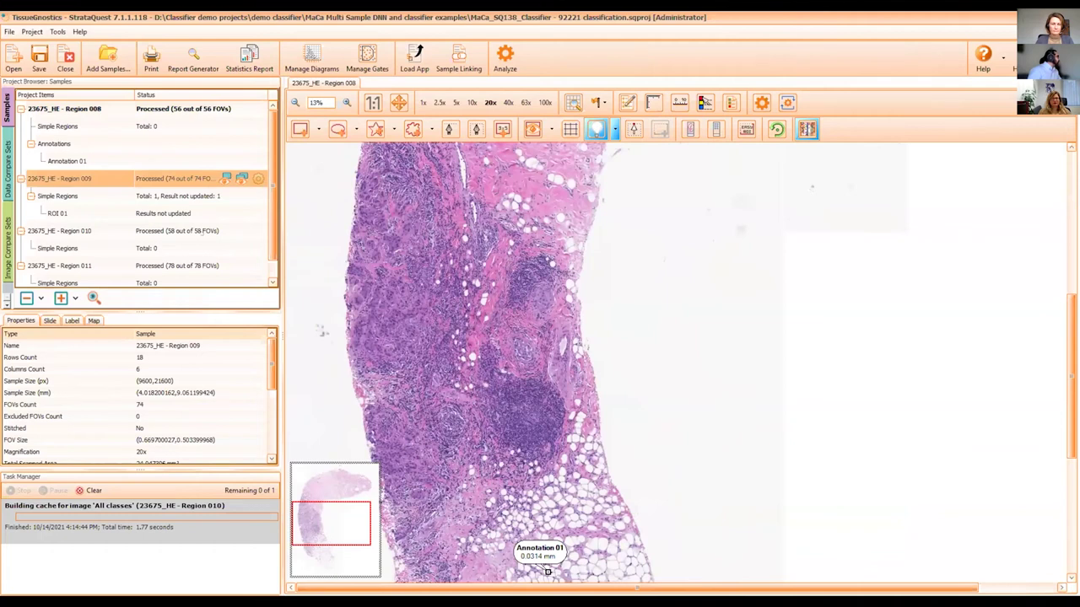
{"action": "double_click", "coordinate": [203, 232]}
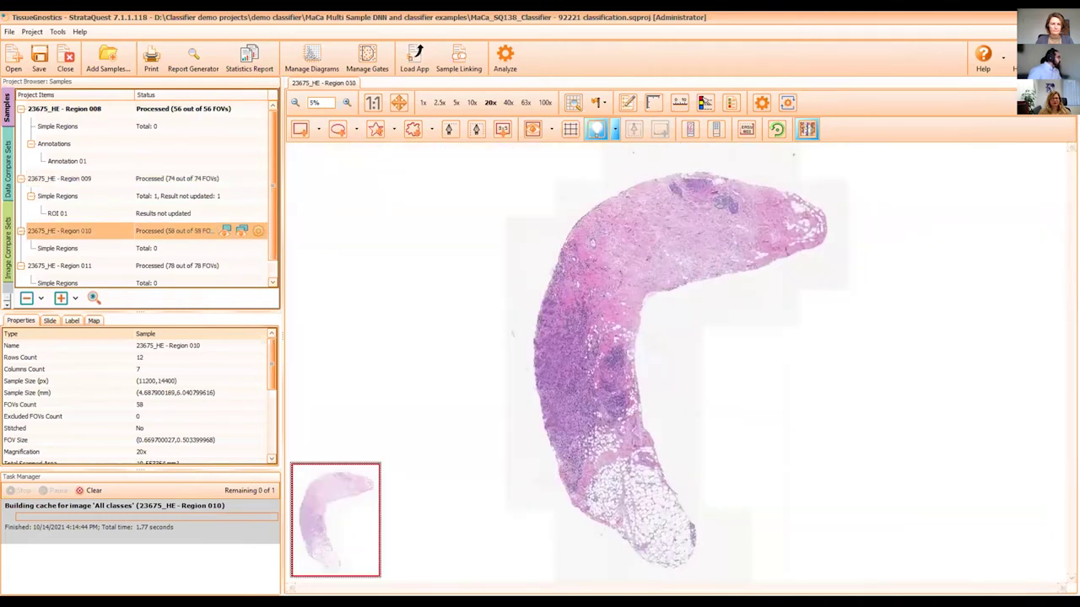
{"action": "scroll", "coordinate": [575, 353], "scroll_direction": "up", "scroll_amount": 5}
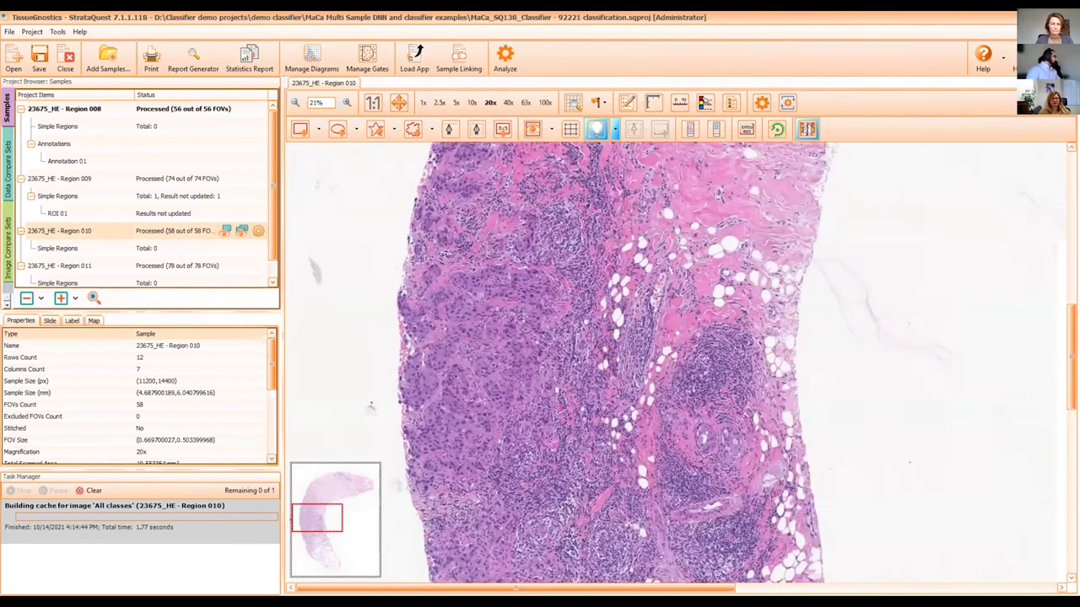
{"action": "left_click_drag", "start_coordinate": [677, 410], "coordinate": [678, 333]}
{"action": "scroll", "coordinate": [639, 363], "scroll_direction": "down", "scroll_amount": 1}
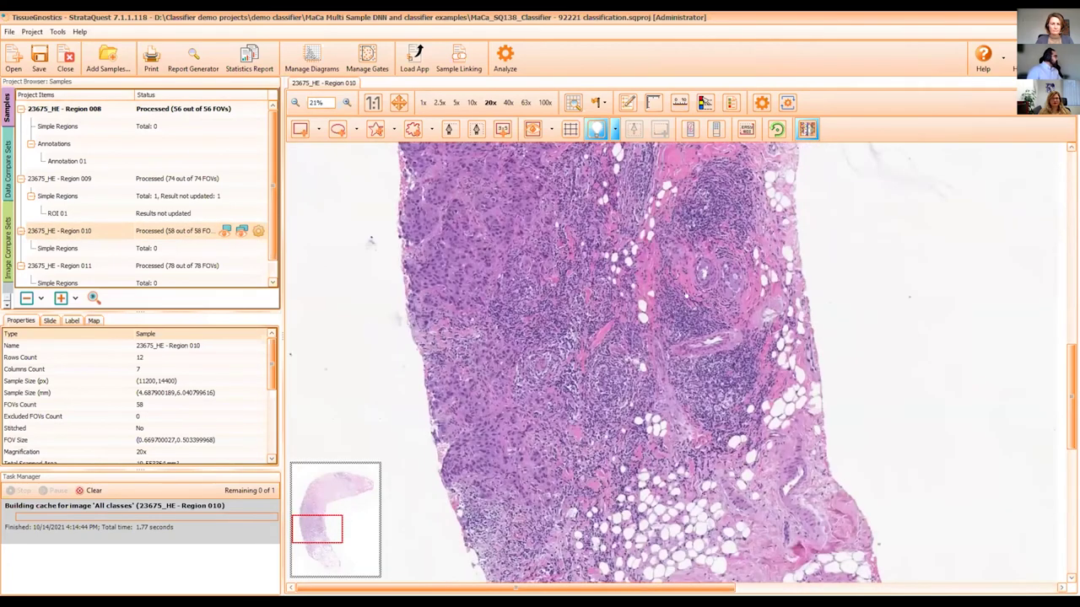
{"action": "scroll", "coordinate": [639, 363], "scroll_direction": "down", "scroll_amount": 2}
{"action": "scroll", "coordinate": [638, 363], "scroll_direction": "down", "scroll_amount": 2}
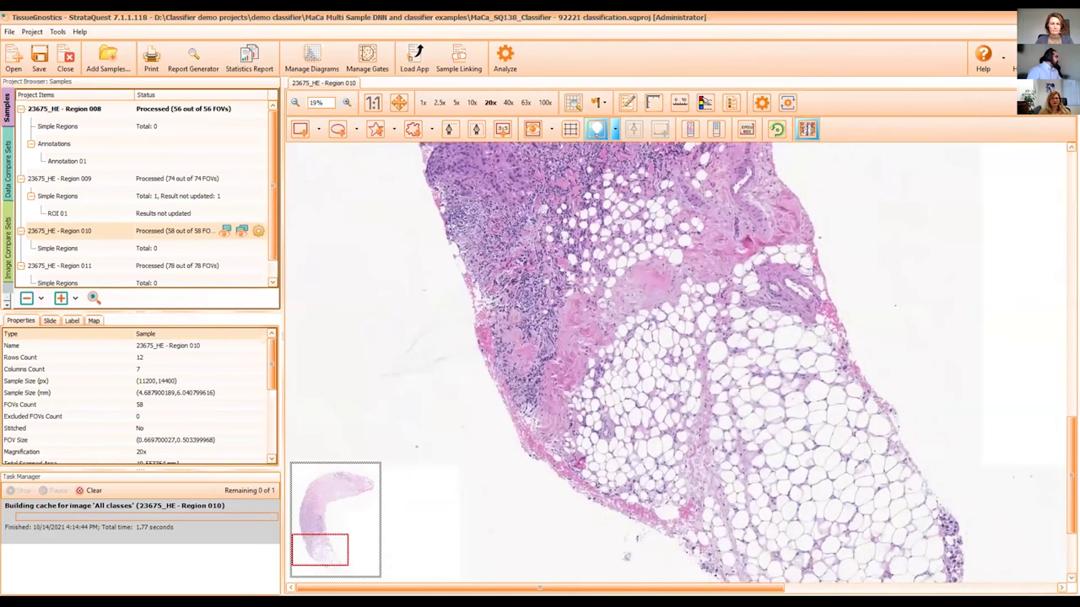
- Open the sample 23675_HE - Region 011 and examine its upper end, where the fat tissue borders the dense purple tissue
{"action": "scroll", "coordinate": [639, 362], "scroll_direction": "up", "scroll_amount": 3}
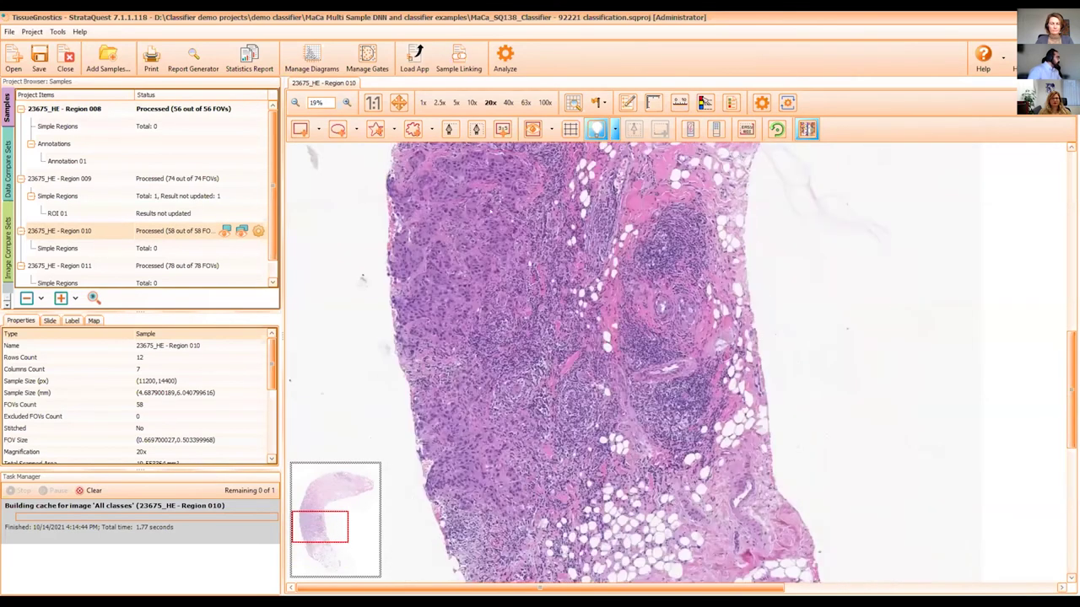
{"action": "left_click", "coordinate": [175, 266]}
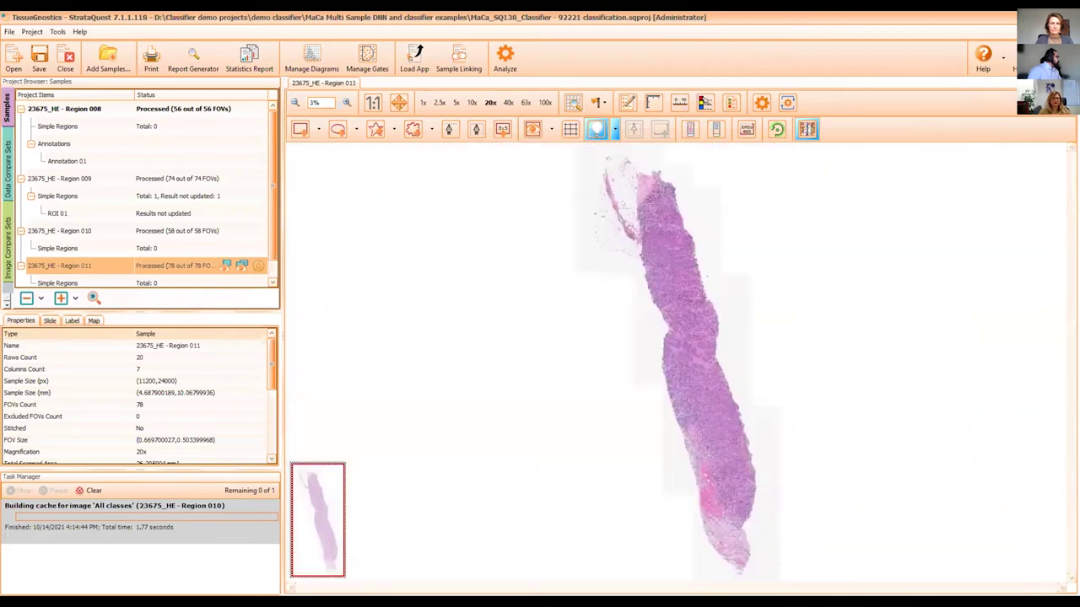
{"action": "scroll", "coordinate": [643, 172], "scroll_direction": "up", "scroll_amount": 5}
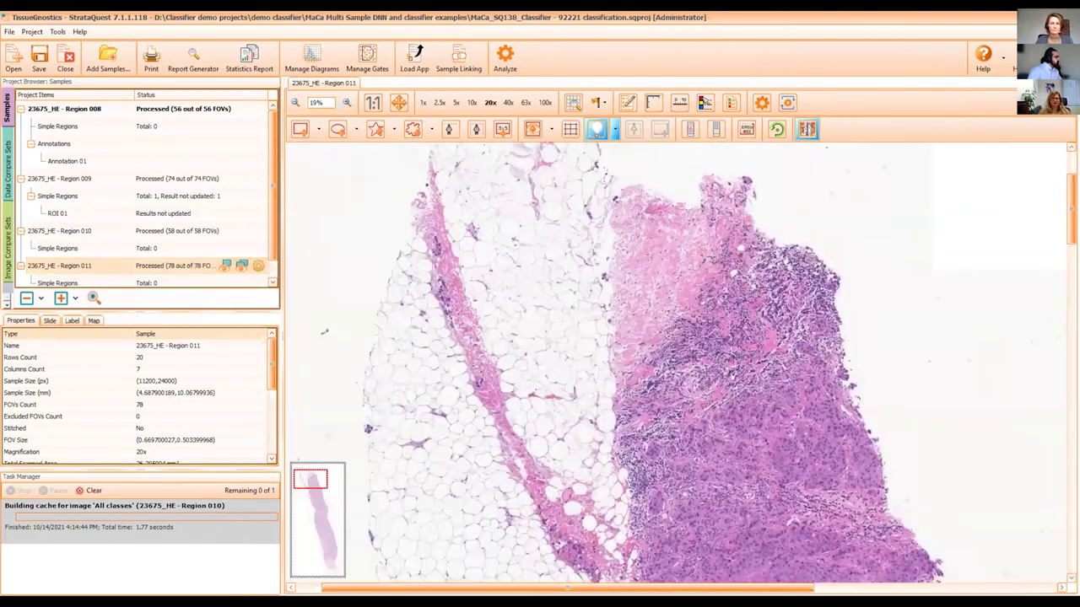
{"action": "left_click_drag", "start_coordinate": [675, 363], "coordinate": [702, 284]}
{"action": "left_click_drag", "start_coordinate": [789, 449], "coordinate": [760, 357]}
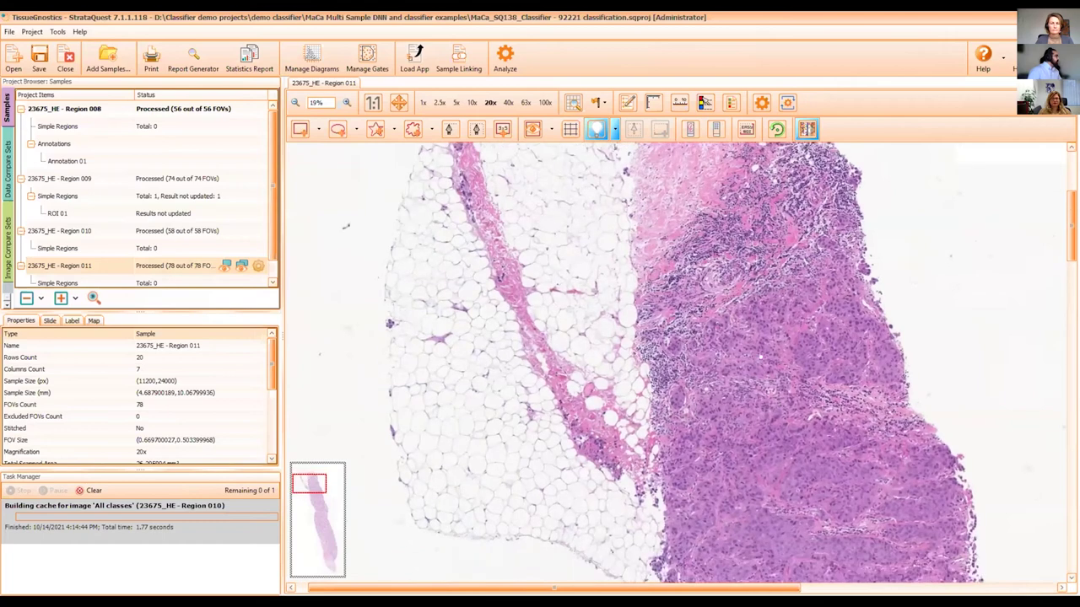
{"action": "scroll", "coordinate": [665, 357], "scroll_direction": "down", "scroll_amount": 2}
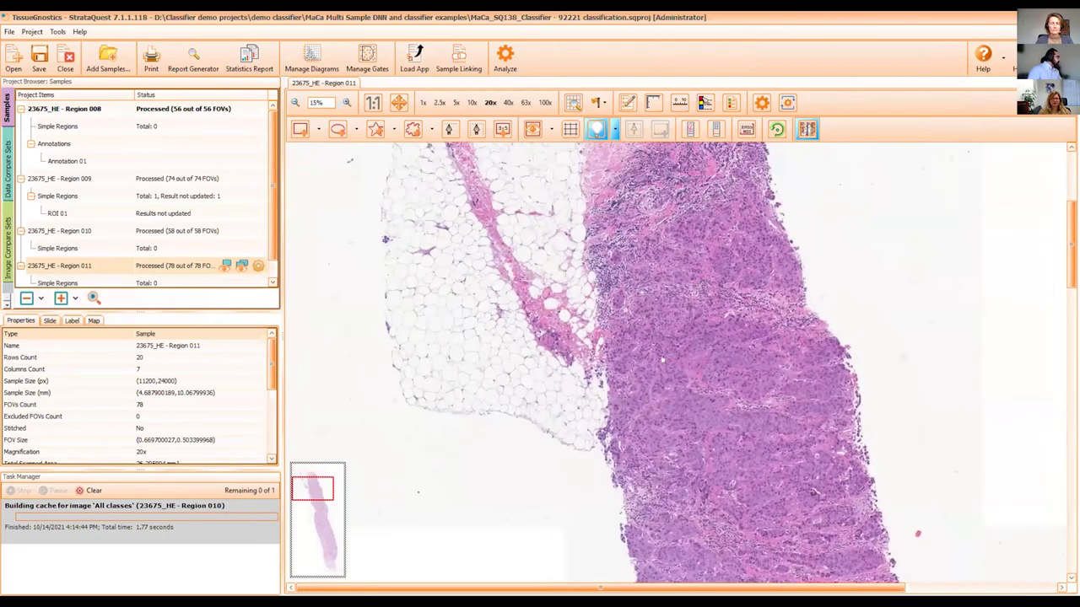
{"action": "scroll", "coordinate": [667, 357], "scroll_direction": "down", "scroll_amount": 1}
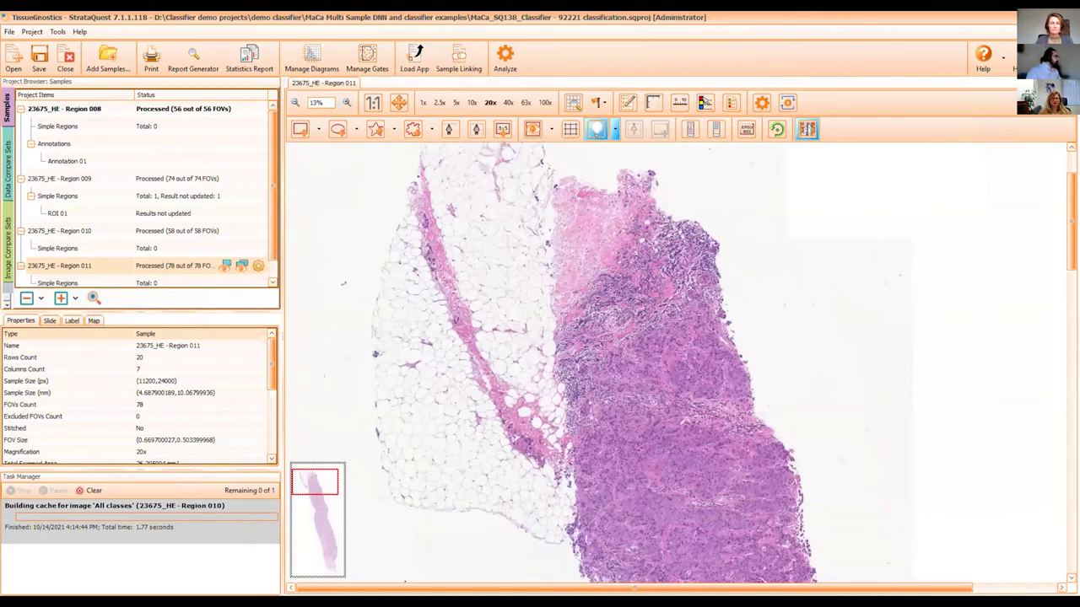
{"action": "left_click_drag", "start_coordinate": [626, 411], "coordinate": [652, 376]}
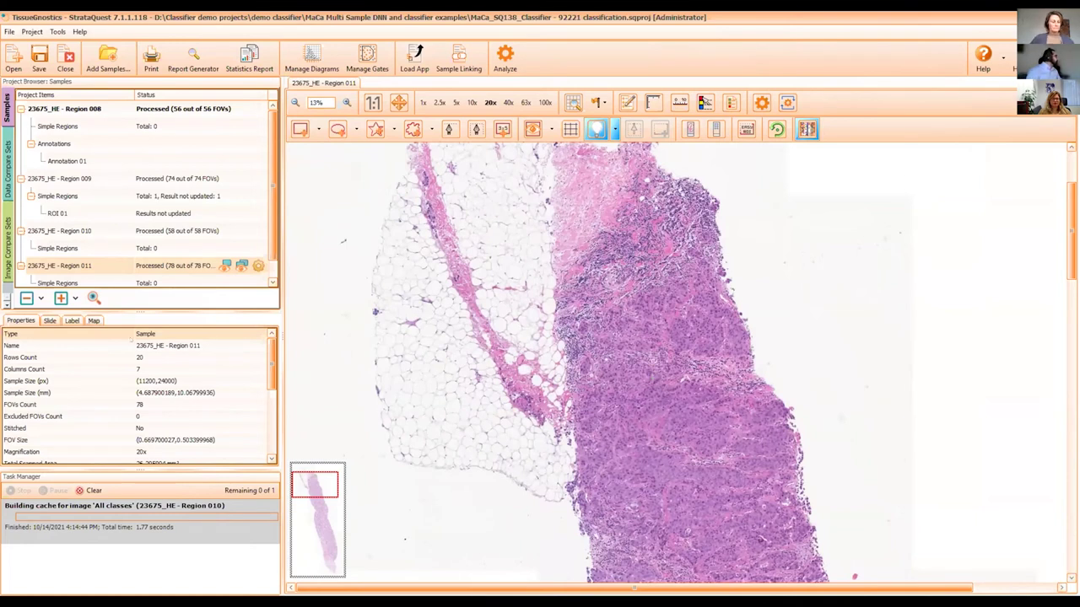
{"action": "scroll", "coordinate": [677, 362], "scroll_direction": "down", "scroll_amount": 1}
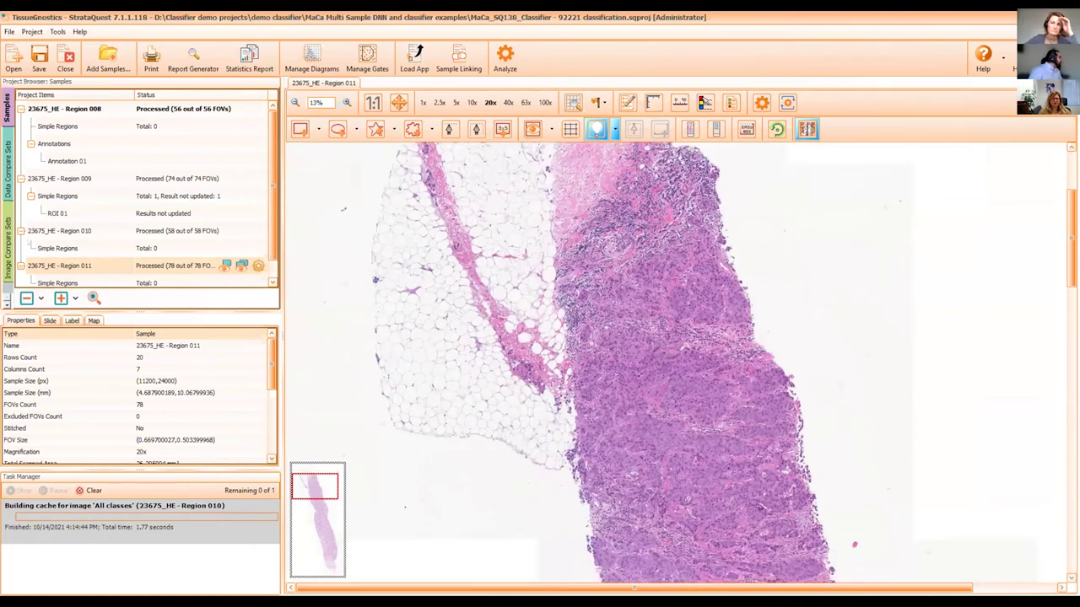
- Open the MaCa playground with its collected tissue crops in the detail window
{"action": "left_click", "coordinate": [7, 288]}
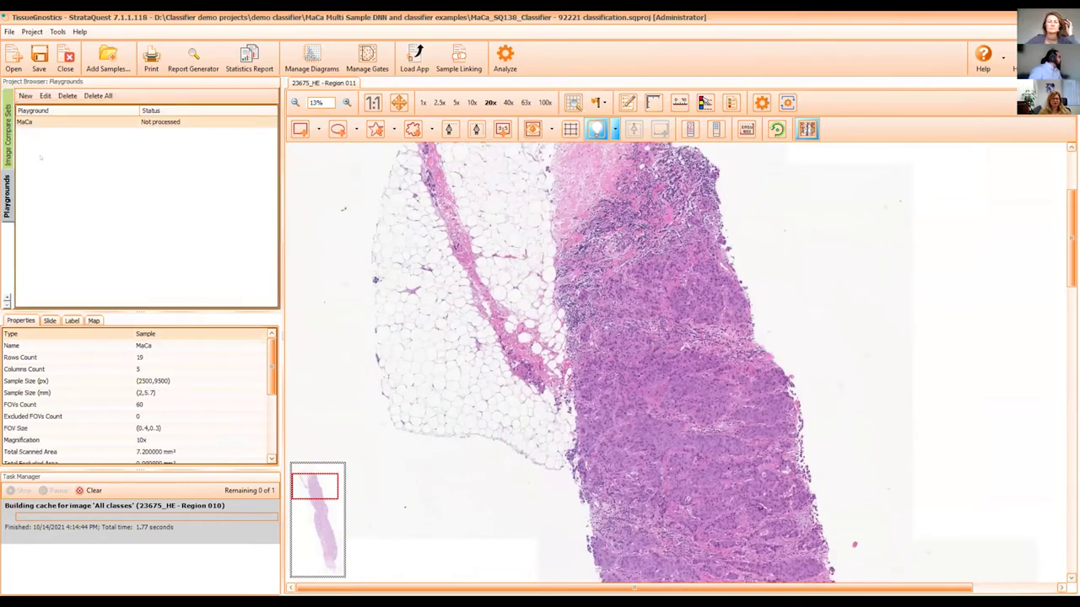
{"action": "left_click", "coordinate": [76, 124]}
{"action": "double_click", "coordinate": [76, 124]}
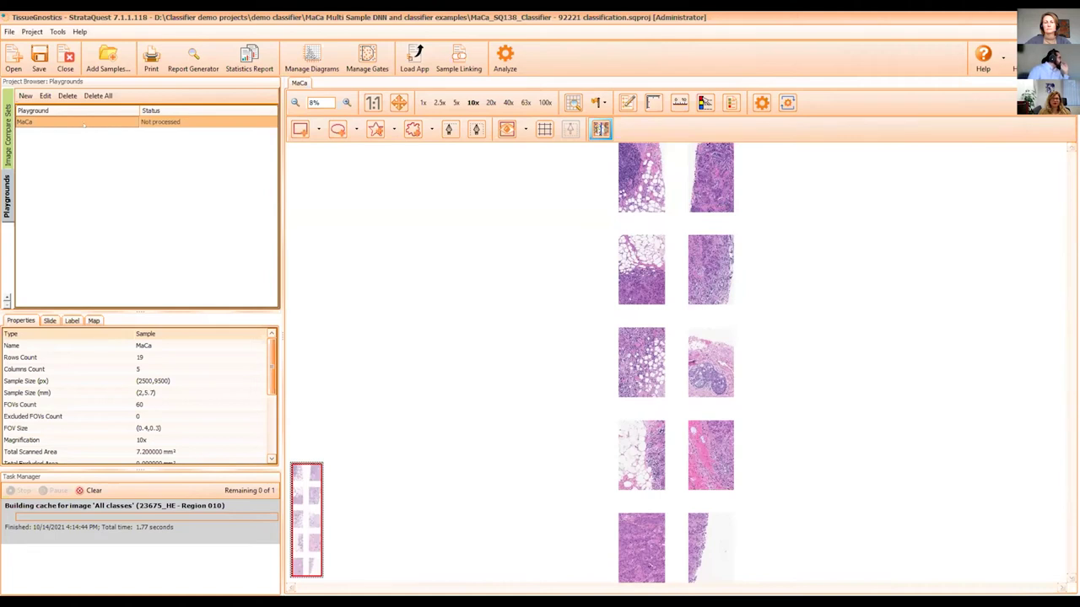
{"action": "right_click", "coordinate": [72, 123]}
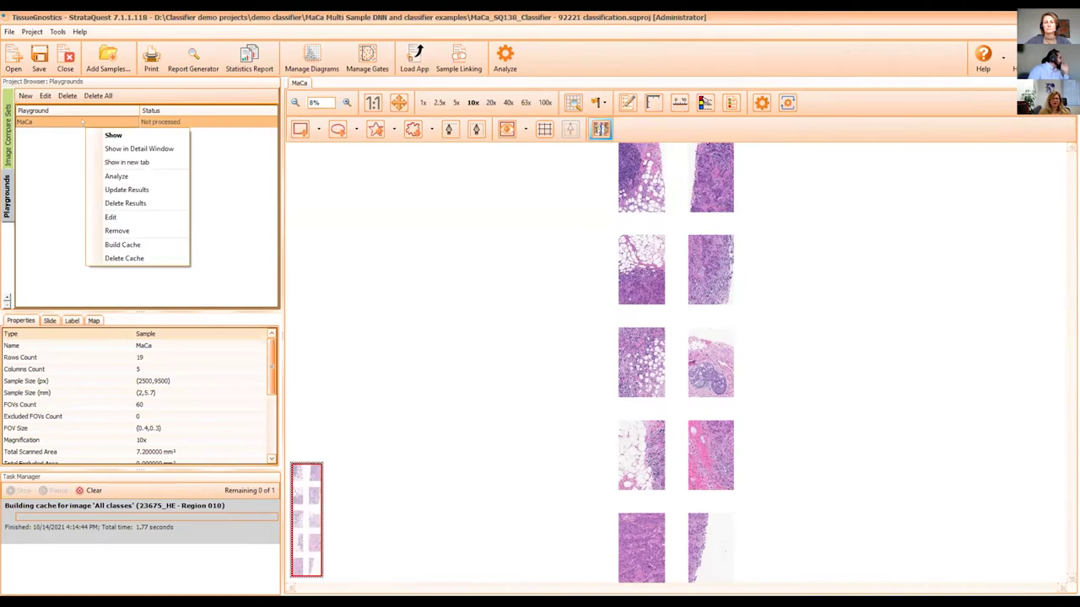
{"action": "left_click", "coordinate": [124, 144]}
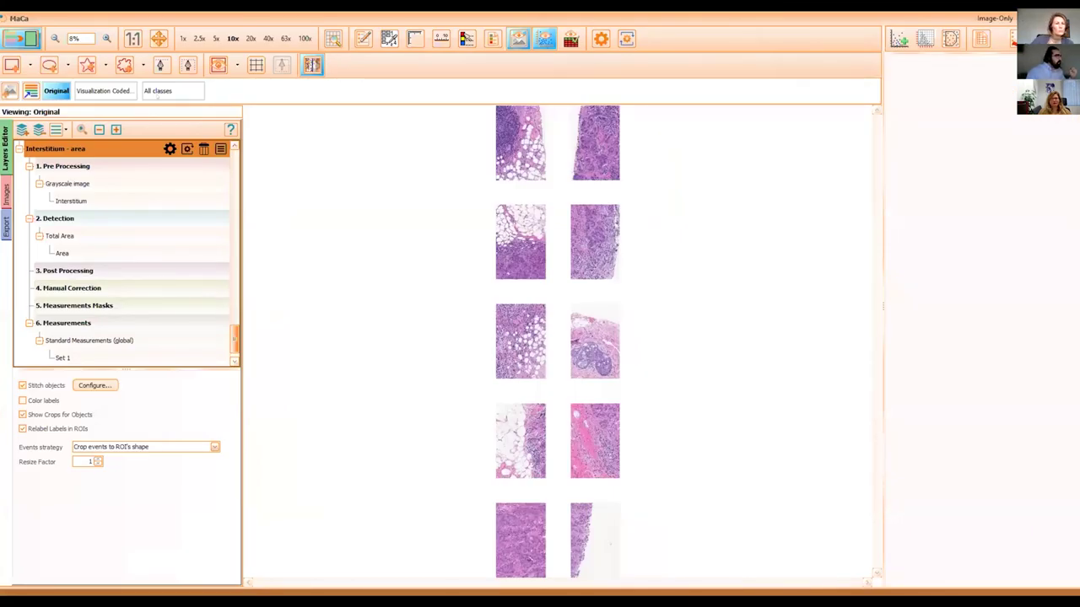
- Display the Classifier's training strokes on the MaCa playground and examine them from the middle crops to the uppermost pair
{"action": "scroll", "coordinate": [100, 199], "scroll_direction": "up", "scroll_amount": 10}
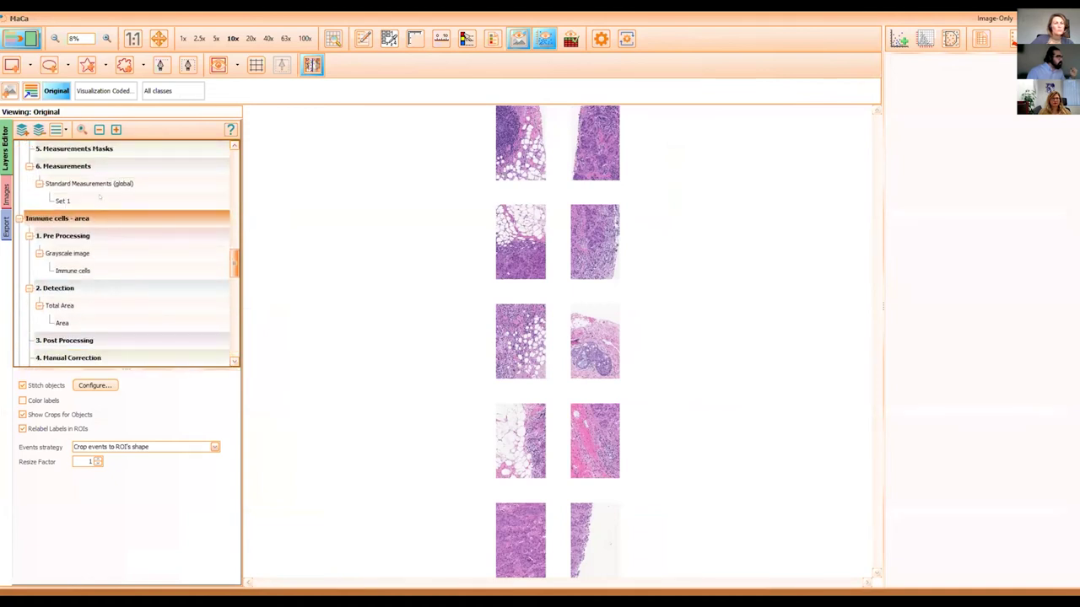
{"action": "left_click", "coordinate": [63, 186]}
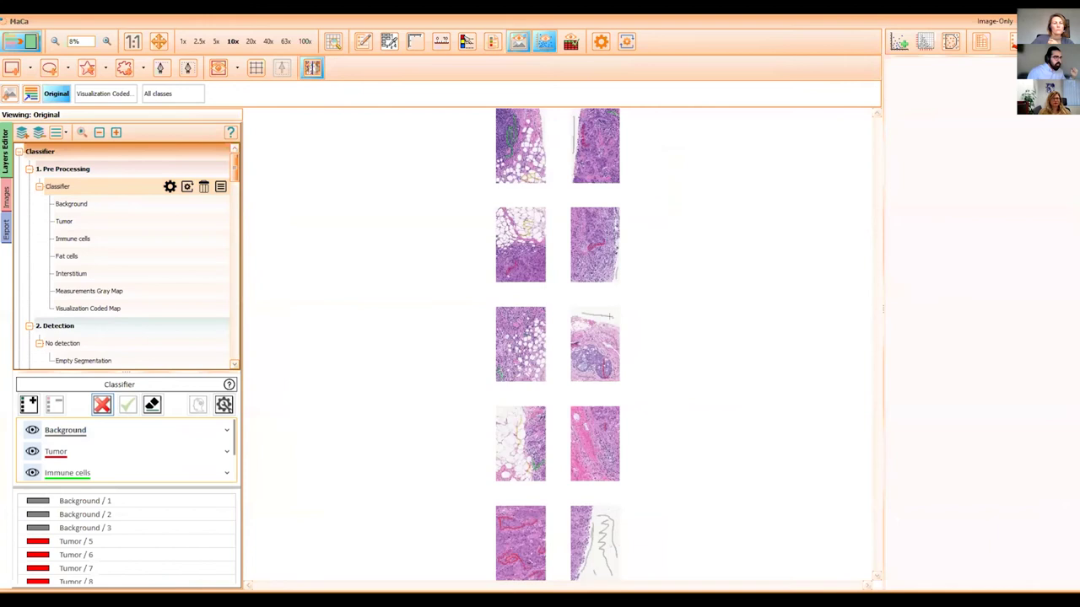
{"action": "scroll", "coordinate": [593, 311], "scroll_direction": "up", "scroll_amount": 3}
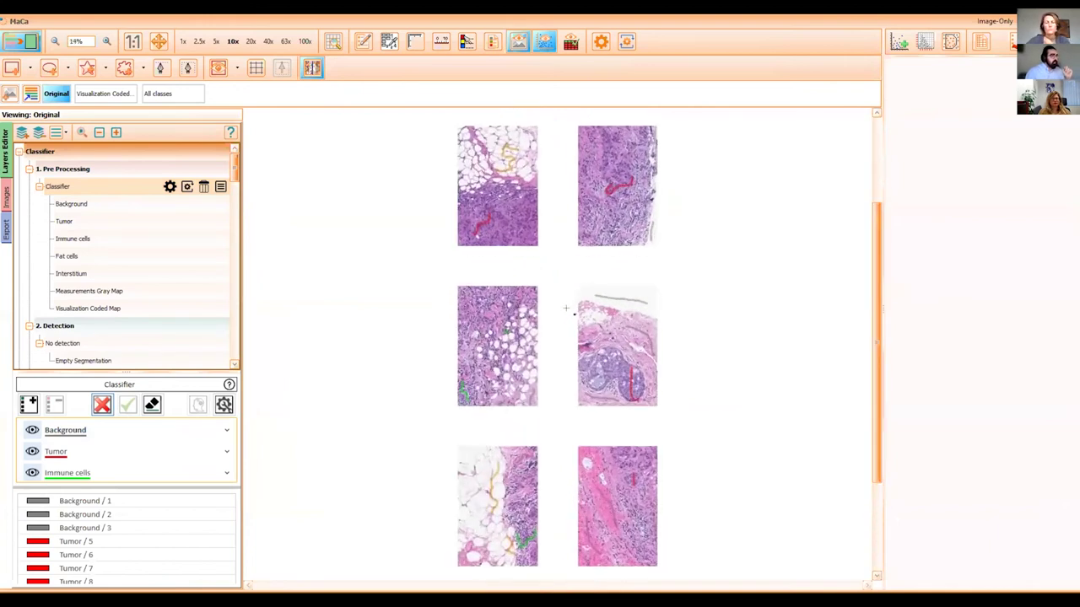
{"action": "scroll", "coordinate": [753, 319], "scroll_direction": "up", "scroll_amount": 2}
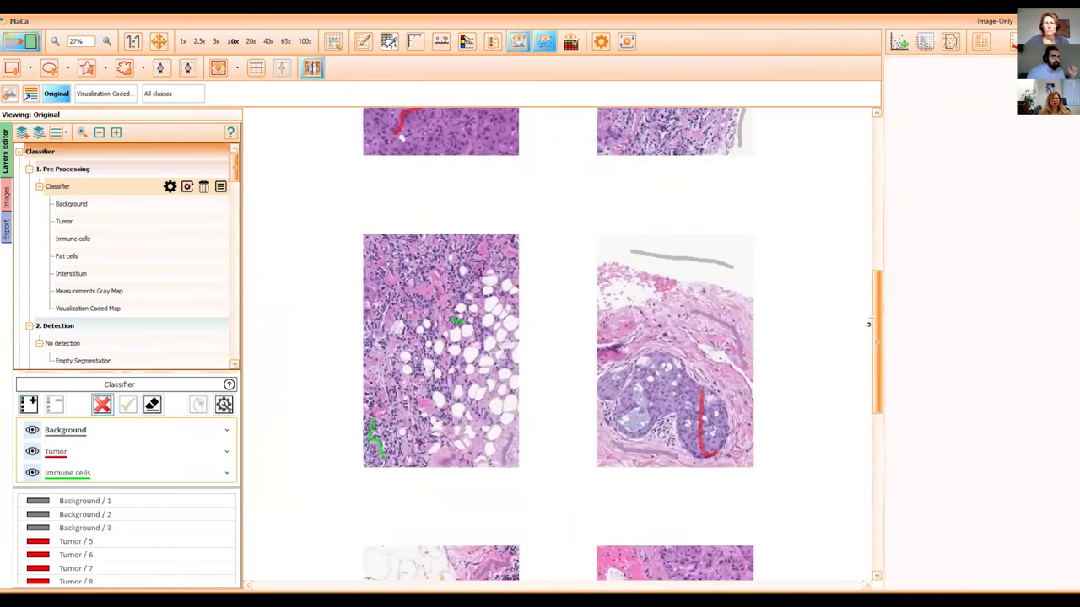
{"action": "scroll", "coordinate": [868, 325], "scroll_direction": "up", "scroll_amount": 3}
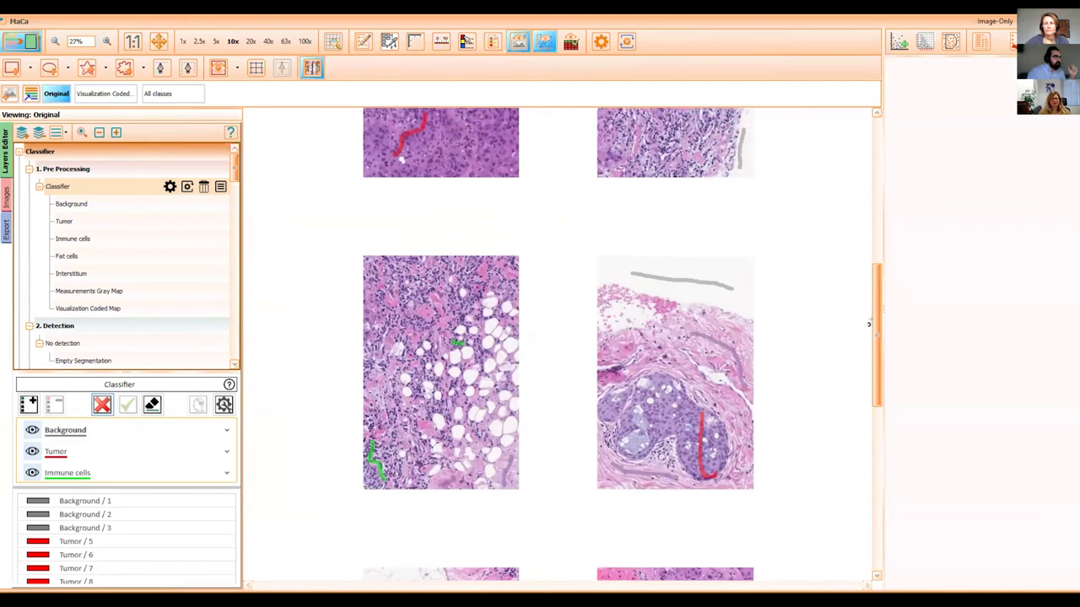
{"action": "scroll", "coordinate": [868, 324], "scroll_direction": "up", "scroll_amount": 5}
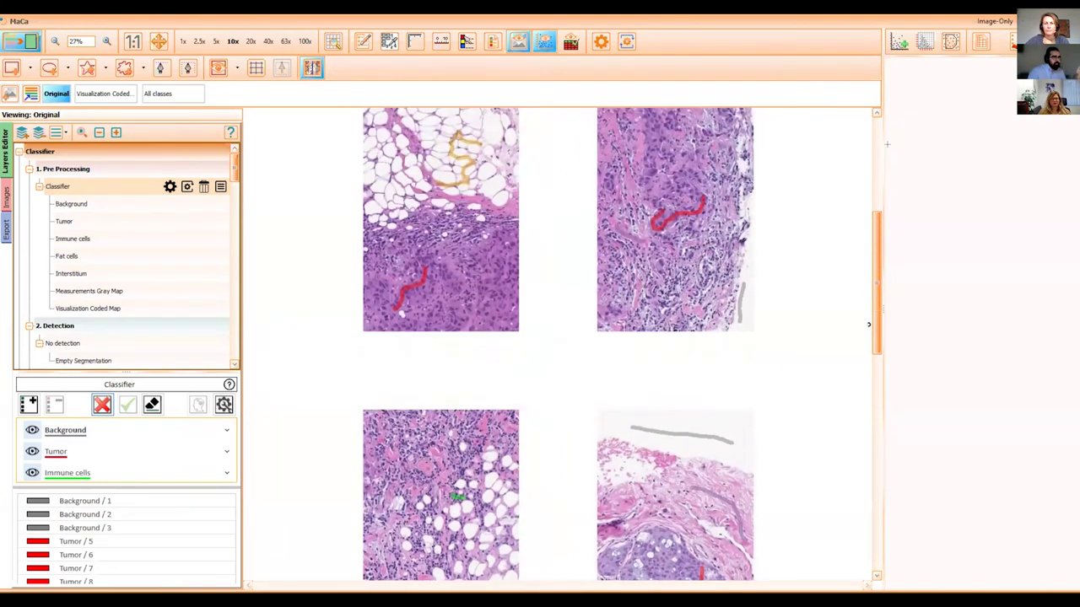
{"action": "scroll", "coordinate": [868, 324], "scroll_direction": "up", "scroll_amount": 5}
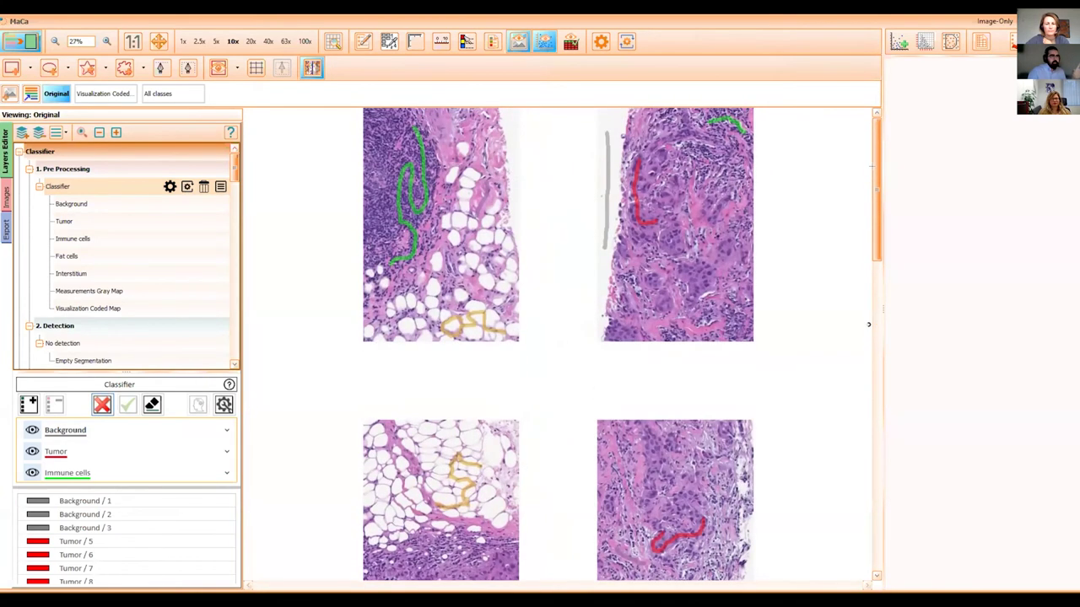
{"action": "scroll", "coordinate": [868, 324], "scroll_direction": "up", "scroll_amount": 1}
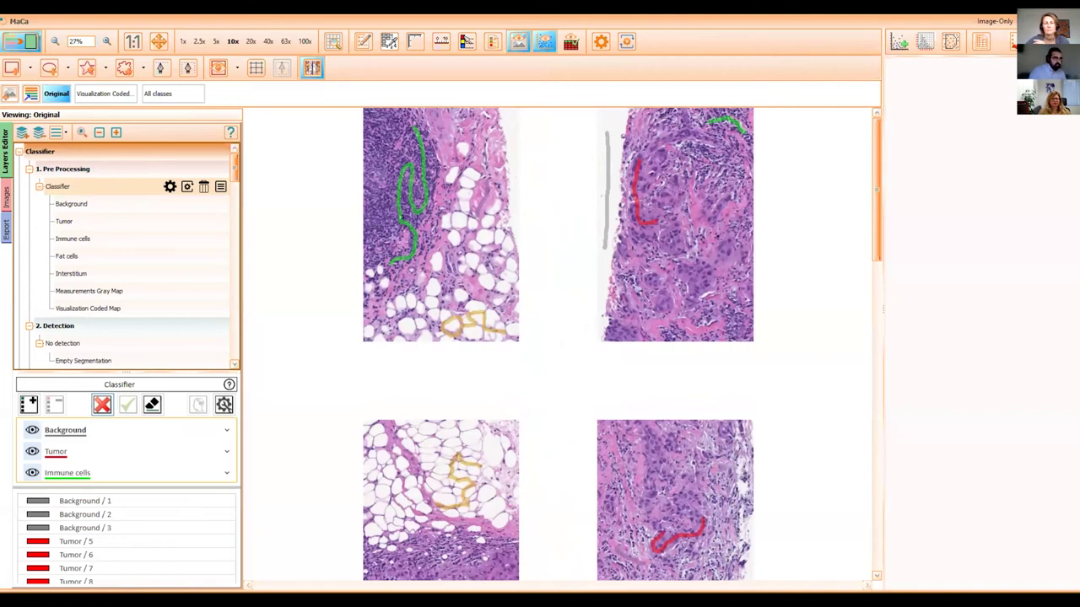
- Examine the tumor, immune cell, fat, interstitium and background training strokes down to the lowest pair of crops
{"action": "scroll", "coordinate": [869, 173], "scroll_direction": "down", "scroll_amount": 5}
{"action": "left_click_drag", "start_coordinate": [868, 220], "coordinate": [868, 264]}
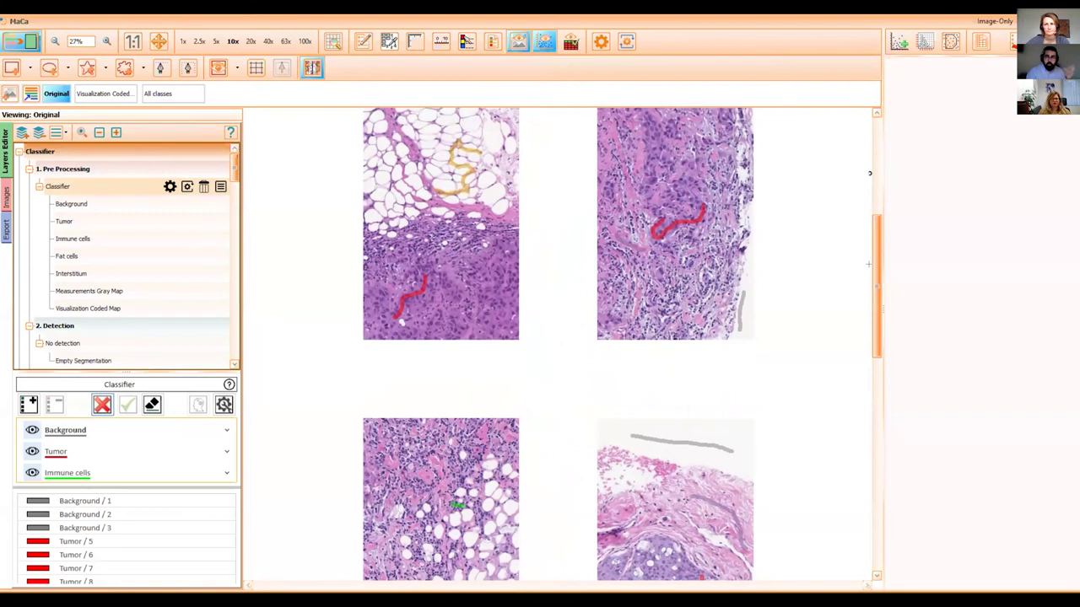
{"action": "left_click_drag", "start_coordinate": [868, 264], "coordinate": [870, 489]}
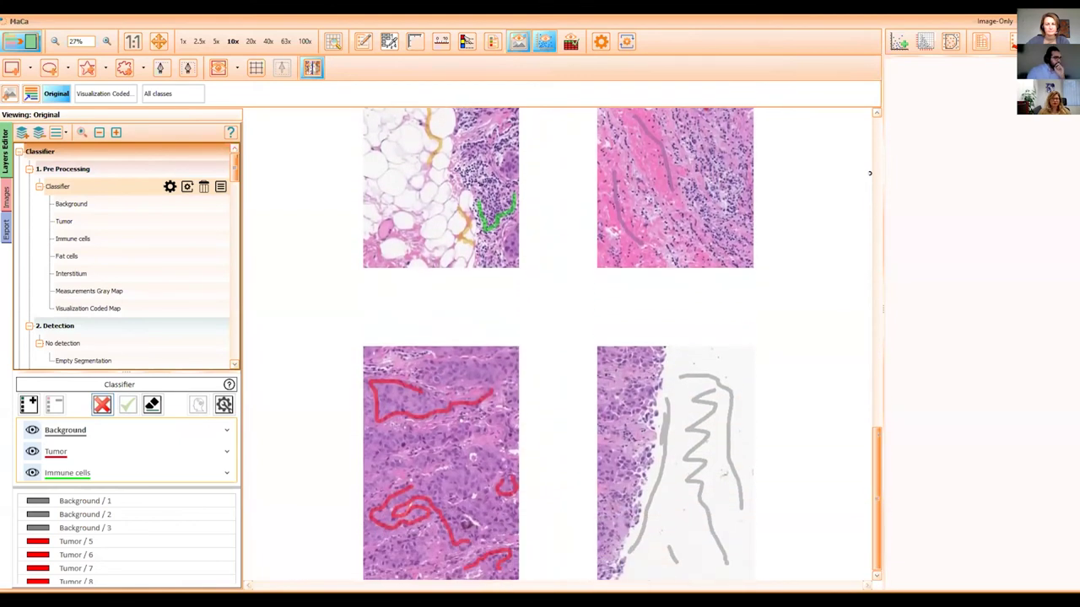
{"action": "scroll", "coordinate": [870, 173], "scroll_direction": "up", "scroll_amount": 5}
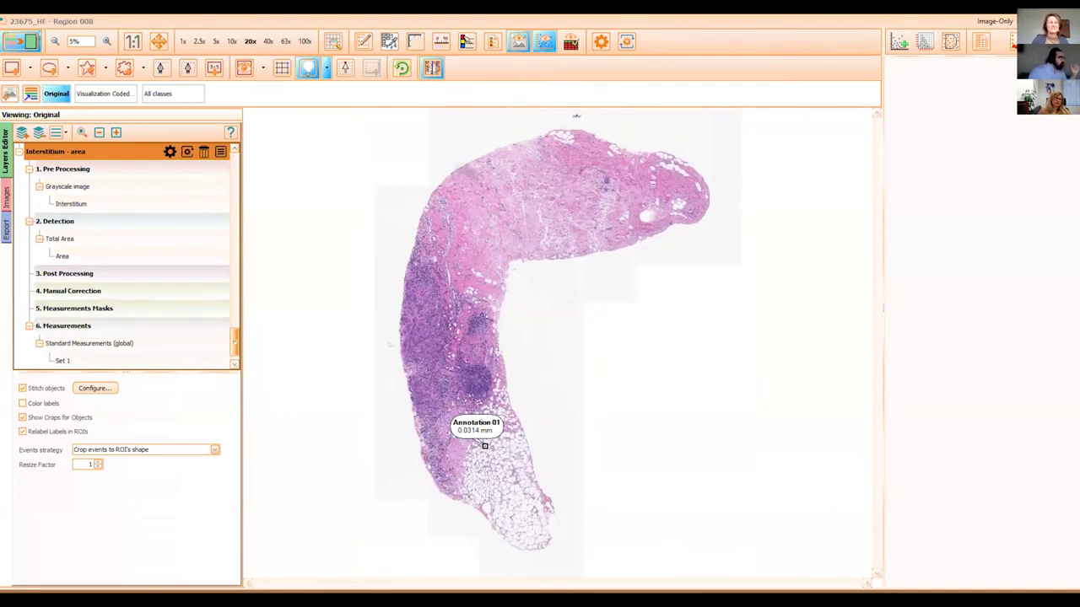
- Show the All classes result on 23675_HE - Region 008 and examine the classified tissue around Annotation 01
{"action": "left_click_drag", "start_coordinate": [234, 342], "coordinate": [234, 167]}
{"action": "left_click", "coordinate": [172, 93]}
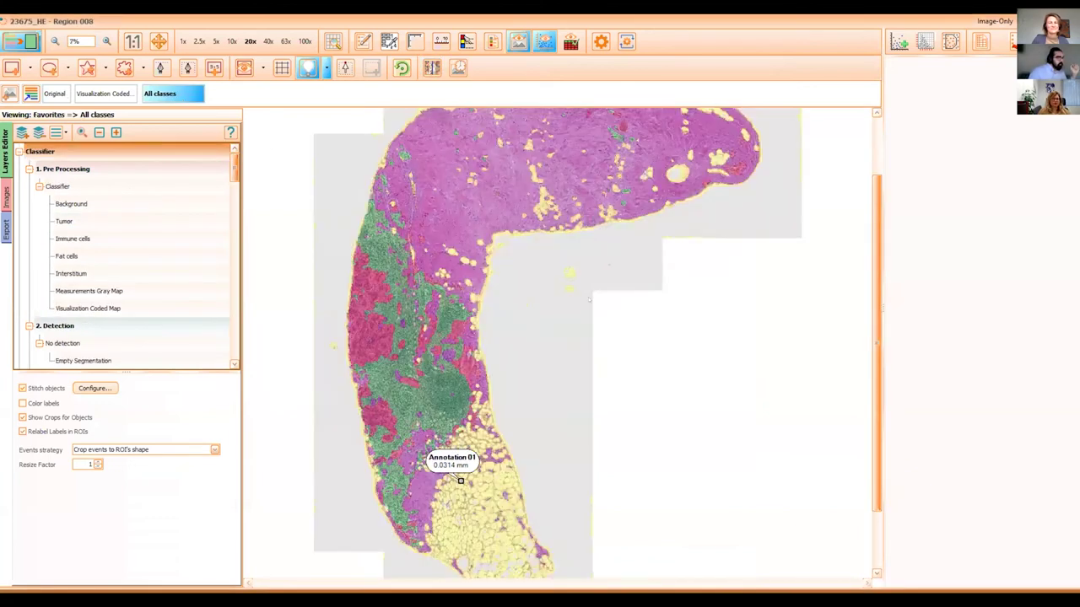
{"action": "scroll", "coordinate": [561, 343], "scroll_direction": "down", "scroll_amount": 3}
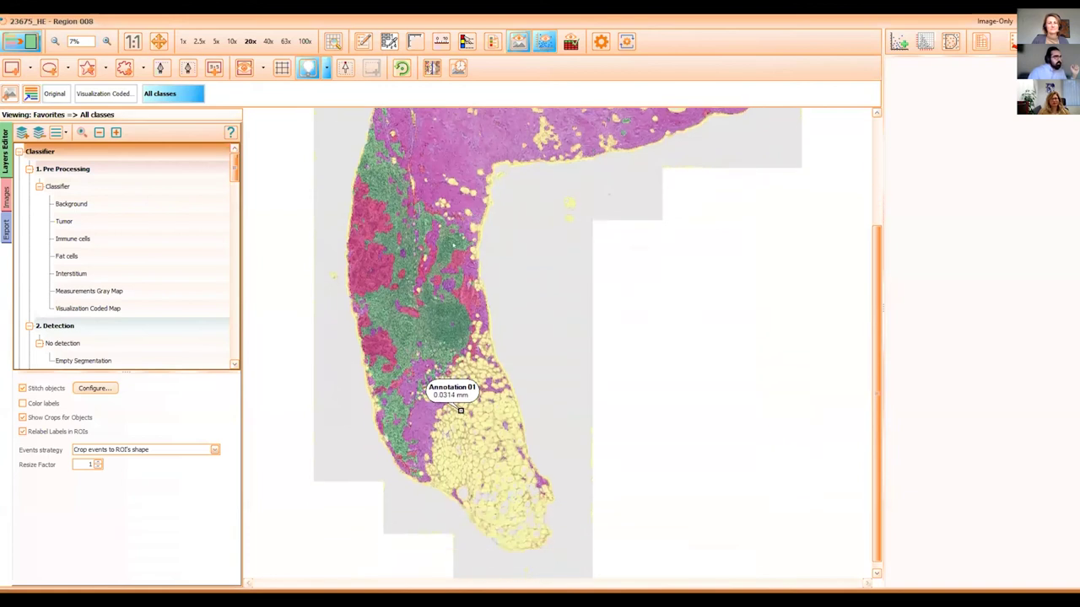
{"action": "scroll", "coordinate": [557, 337], "scroll_direction": "up", "scroll_amount": 2}
{"action": "left_click_drag", "start_coordinate": [477, 357], "coordinate": [491, 426]}
{"action": "scroll", "coordinate": [558, 343], "scroll_direction": "down", "scroll_amount": 5}
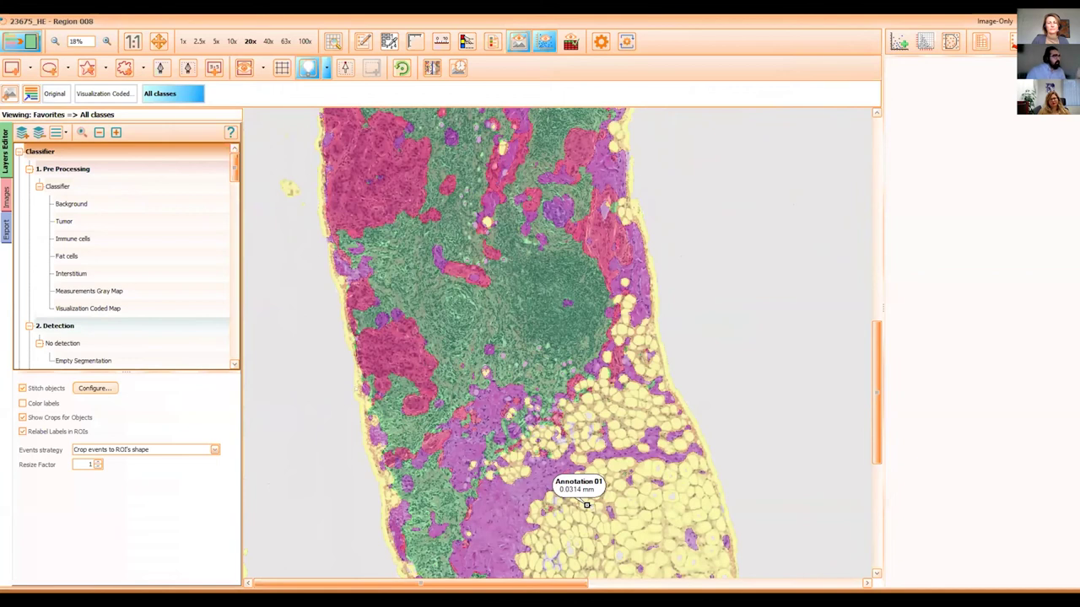
- Compare the Original image with the All classes result on Region 008 by alternating repeatedly between the two views
{"action": "left_click", "coordinate": [157, 92]}
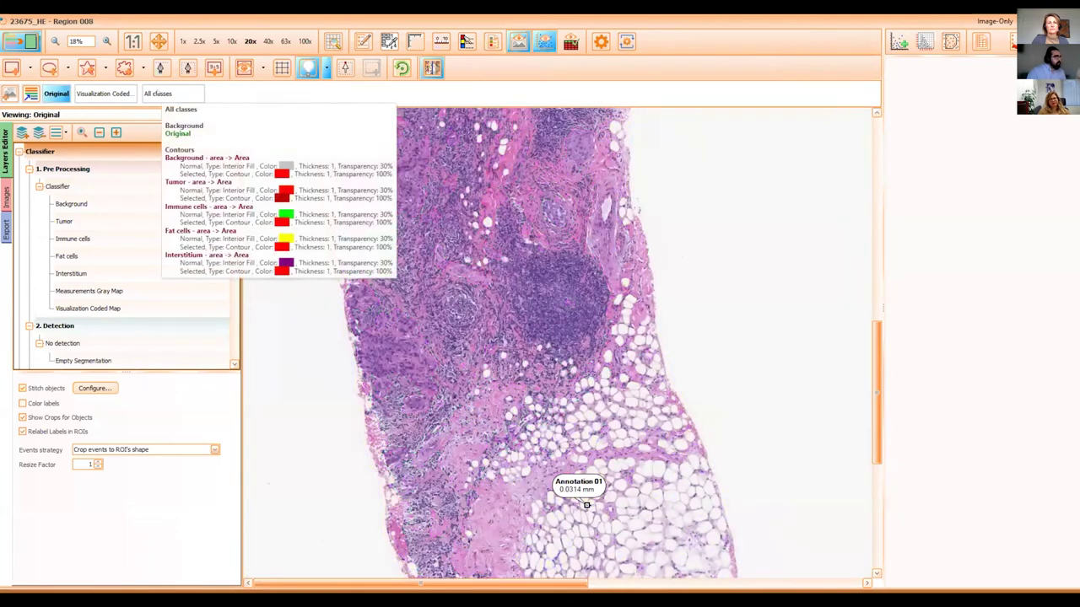
{"action": "left_click", "coordinate": [157, 92]}
{"action": "left_click", "coordinate": [157, 92]}
{"action": "key", "text": "o"}
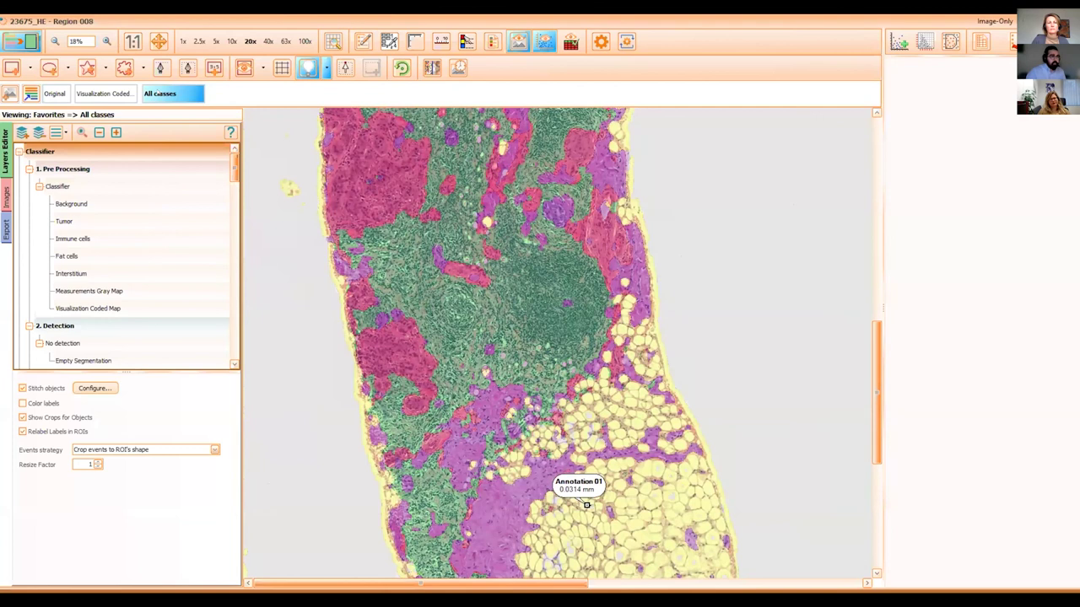
{"action": "key", "text": "o"}
{"action": "key", "text": "o"}
{"action": "key", "text": "o"}
{"action": "key", "text": "o"}
{"action": "key", "text": "o"}
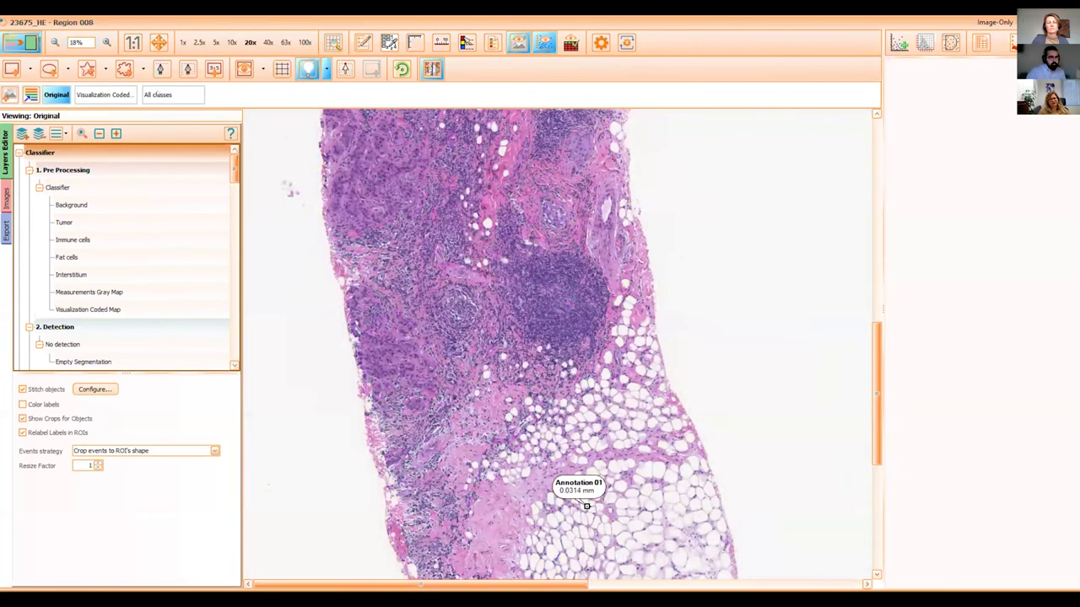
- Compare the Original and All classes views over the fat tissue below Annotation 01
{"action": "scroll", "coordinate": [562, 344], "scroll_direction": "down", "scroll_amount": 3}
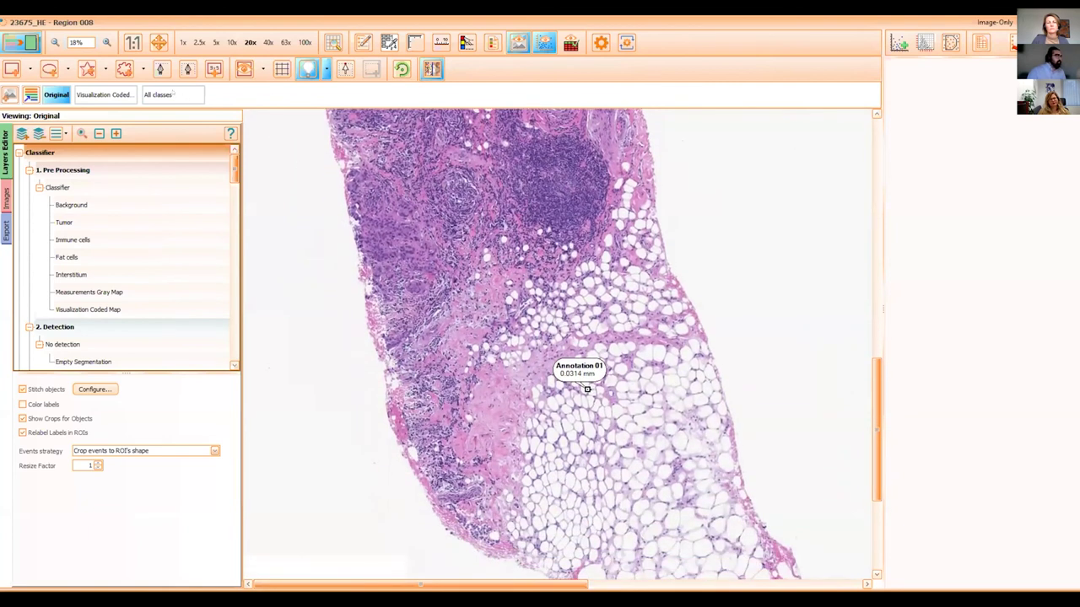
{"action": "key", "text": "o"}
{"action": "scroll", "coordinate": [557, 344], "scroll_direction": "down", "scroll_amount": 2}
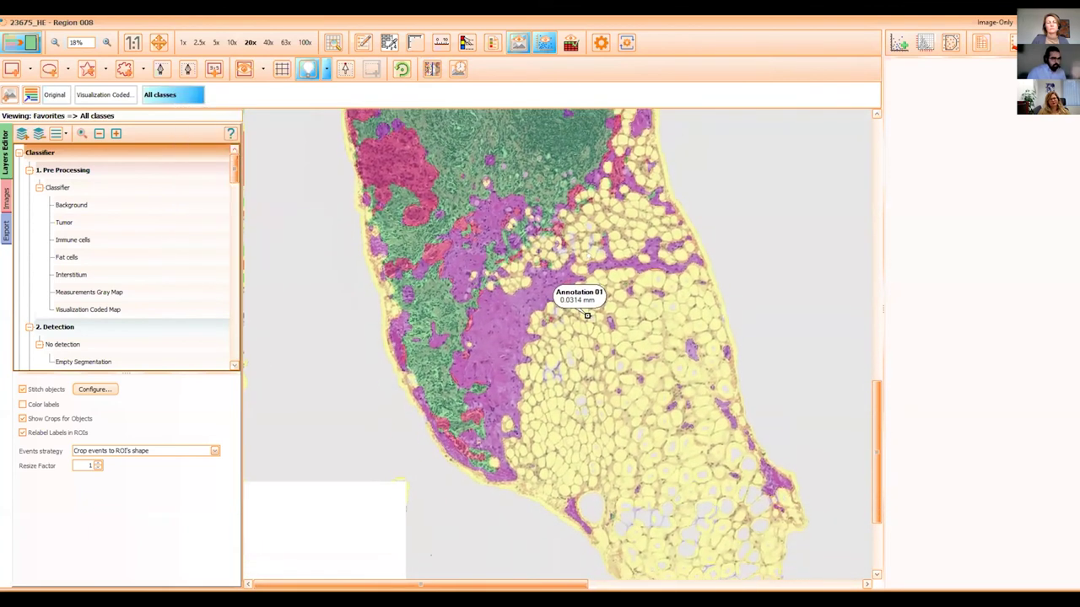
- Examine the classified middle of the Region 008 section and view the event data of the large red tumor area at its outer edge
{"action": "scroll", "coordinate": [557, 344], "scroll_direction": "up", "scroll_amount": 6}
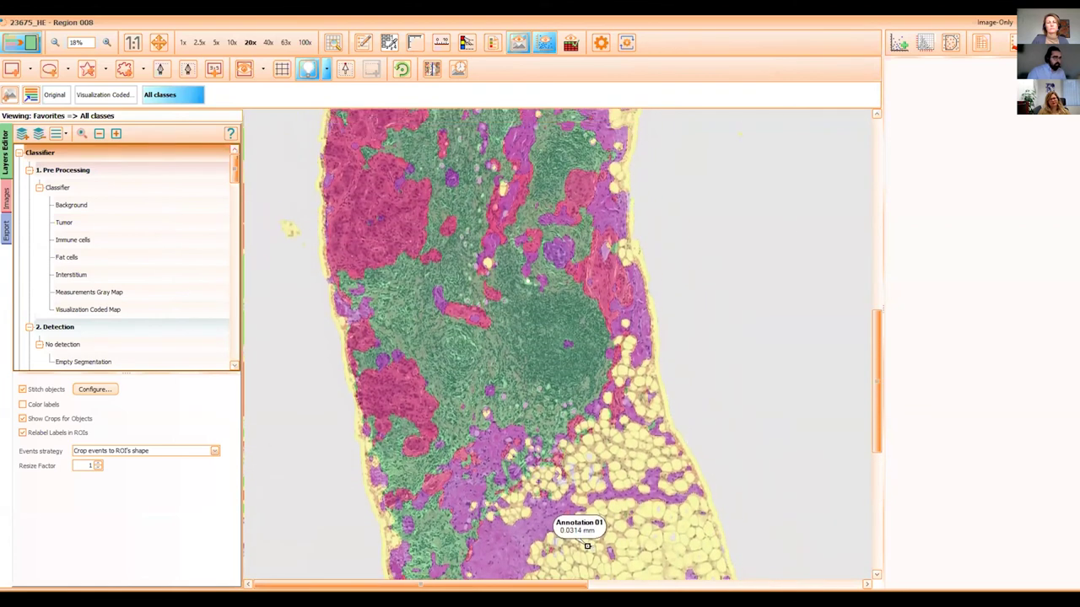
{"action": "scroll", "coordinate": [557, 344], "scroll_direction": "up", "scroll_amount": 7}
{"action": "scroll", "coordinate": [557, 344], "scroll_direction": "up", "scroll_amount": 1}
{"action": "scroll", "coordinate": [557, 344], "scroll_direction": "down", "scroll_amount": 5}
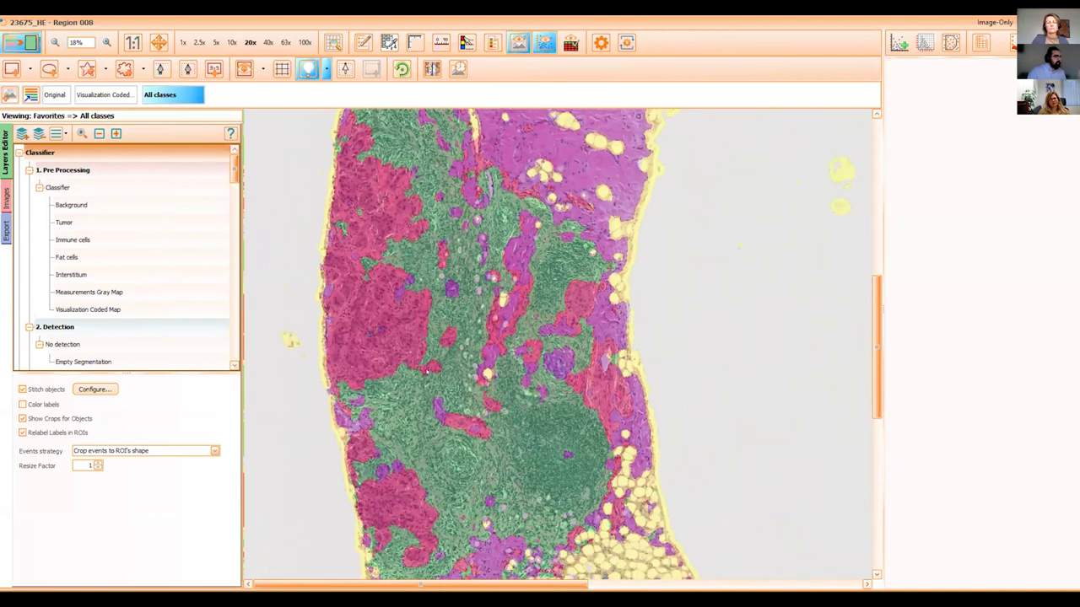
{"action": "right_click", "coordinate": [375, 300]}
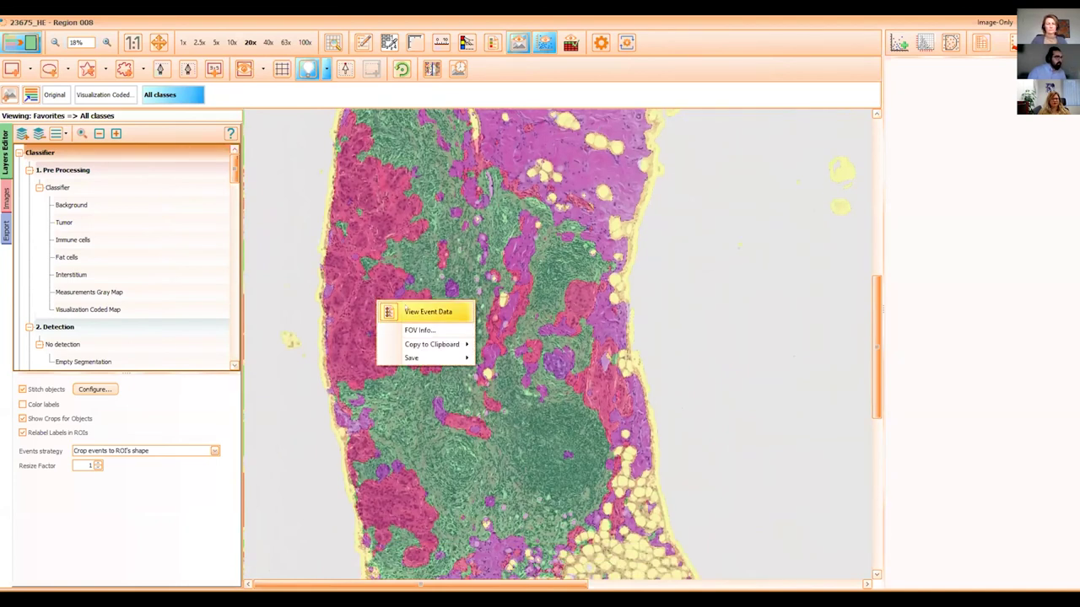
{"action": "left_click", "coordinate": [428, 311]}
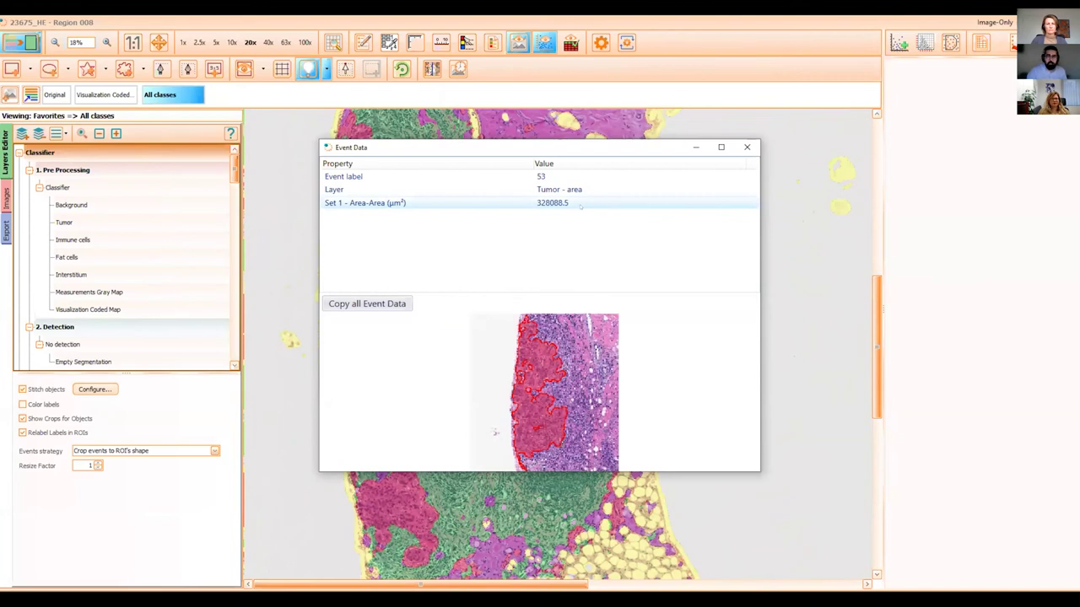
- View the event data of the large green immune-cell area in the middle of the Region 008 section
{"action": "left_click", "coordinate": [746, 147]}
{"action": "right_click", "coordinate": [530, 433]}
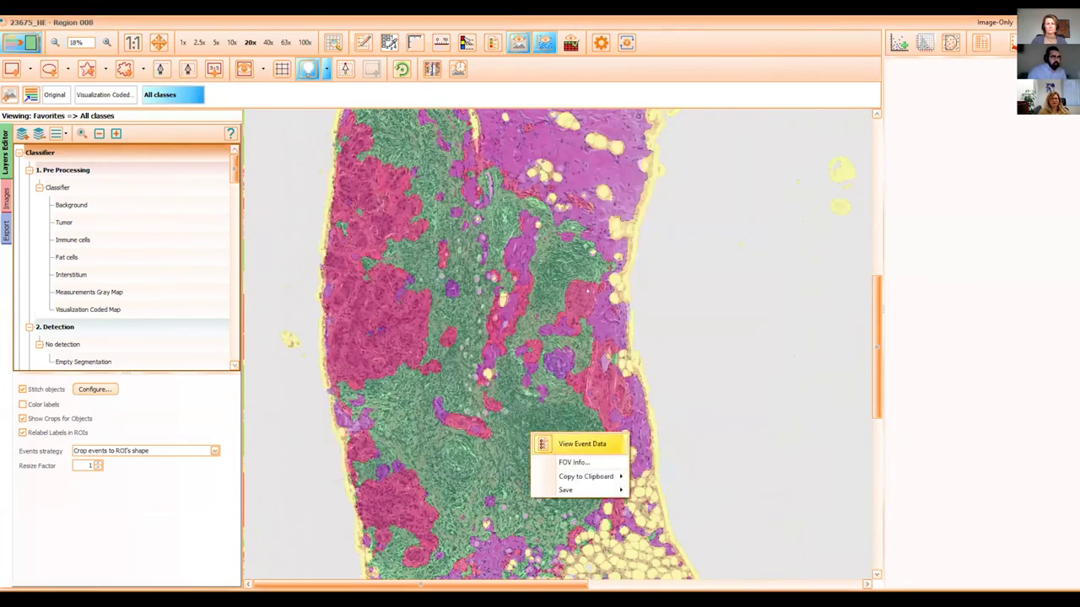
{"action": "left_click", "coordinate": [582, 444]}
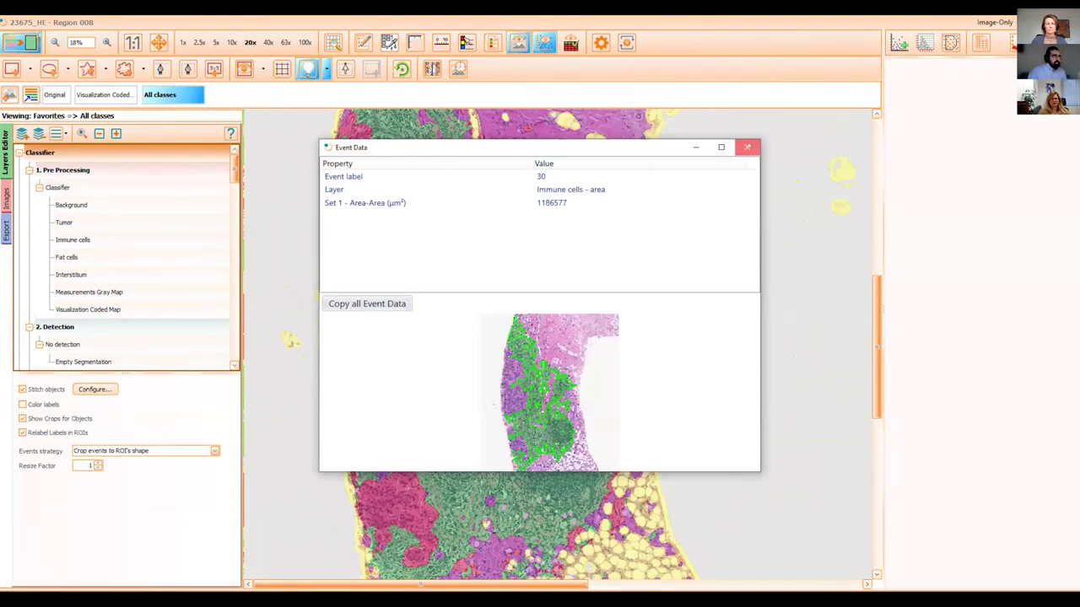
{"action": "left_click", "coordinate": [747, 147]}
- View the event data of the large interstitium area bordering the fat tissue and of a small interstitium spot among the fat cells
{"action": "scroll", "coordinate": [526, 421], "scroll_direction": "down", "scroll_amount": 6}
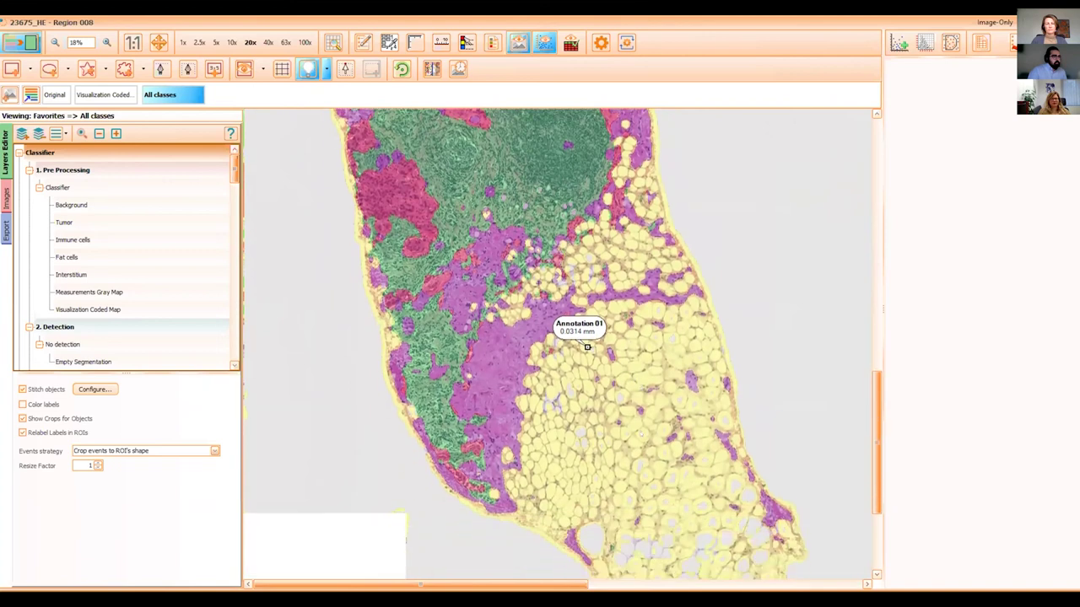
{"action": "right_click", "coordinate": [587, 346]}
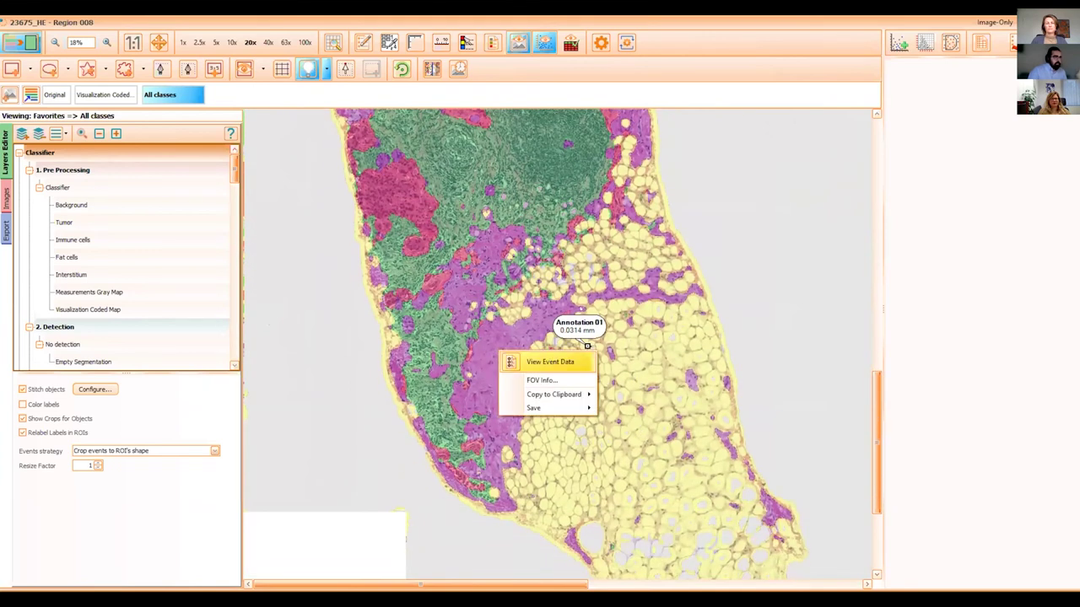
{"action": "left_click", "coordinate": [549, 358]}
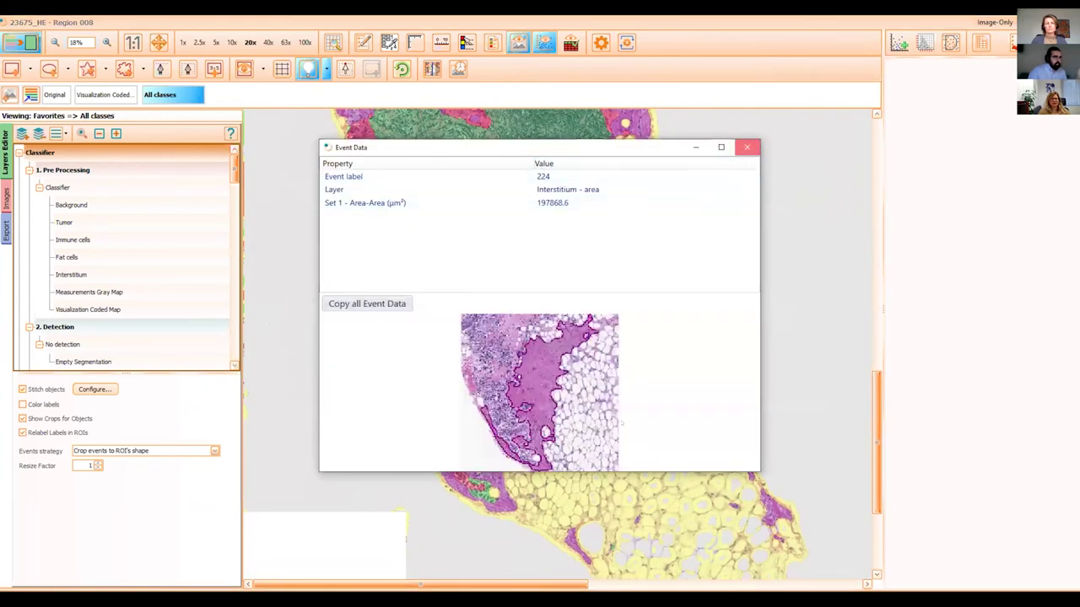
{"action": "left_click", "coordinate": [746, 147]}
{"action": "right_click", "coordinate": [624, 426]}
{"action": "left_click", "coordinate": [670, 434]}
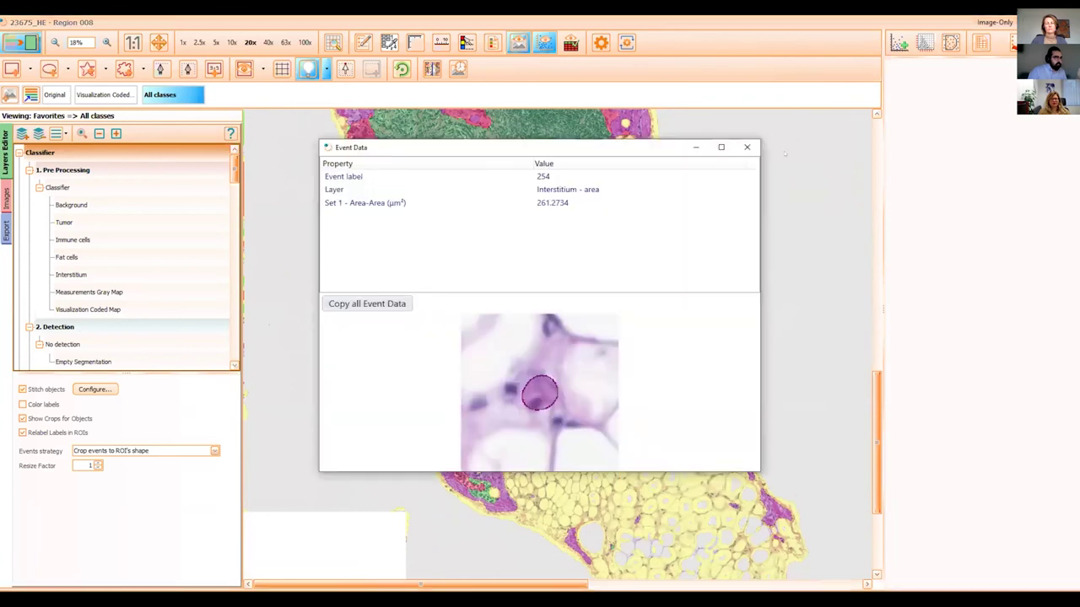
{"action": "left_click", "coordinate": [747, 147]}
- View the event data of the yellow fat-cell area below Annotation 01
{"action": "right_click", "coordinate": [563, 452]}
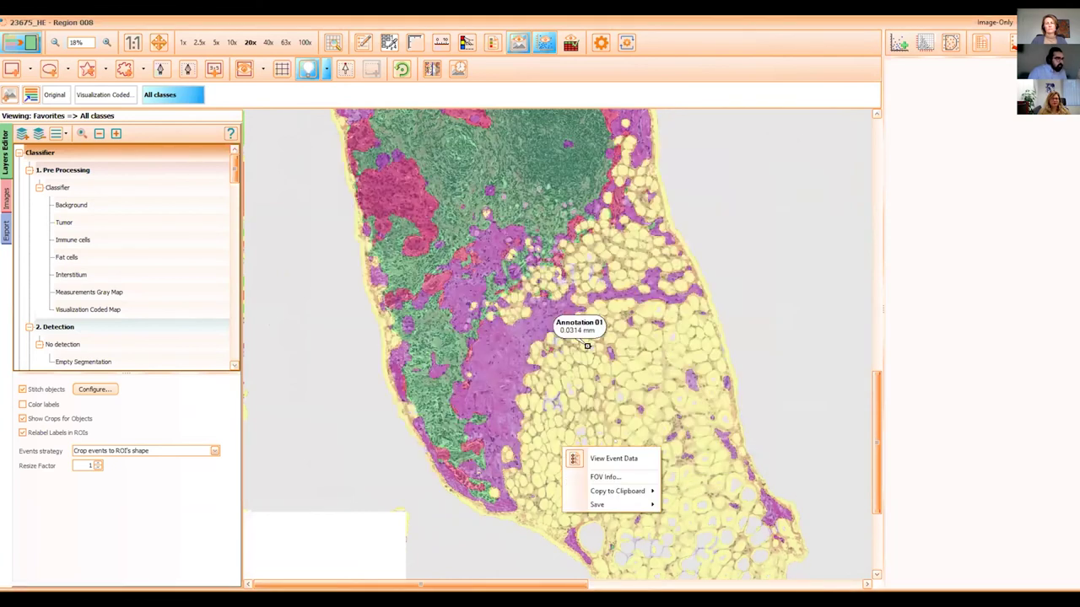
{"action": "left_click", "coordinate": [608, 460]}
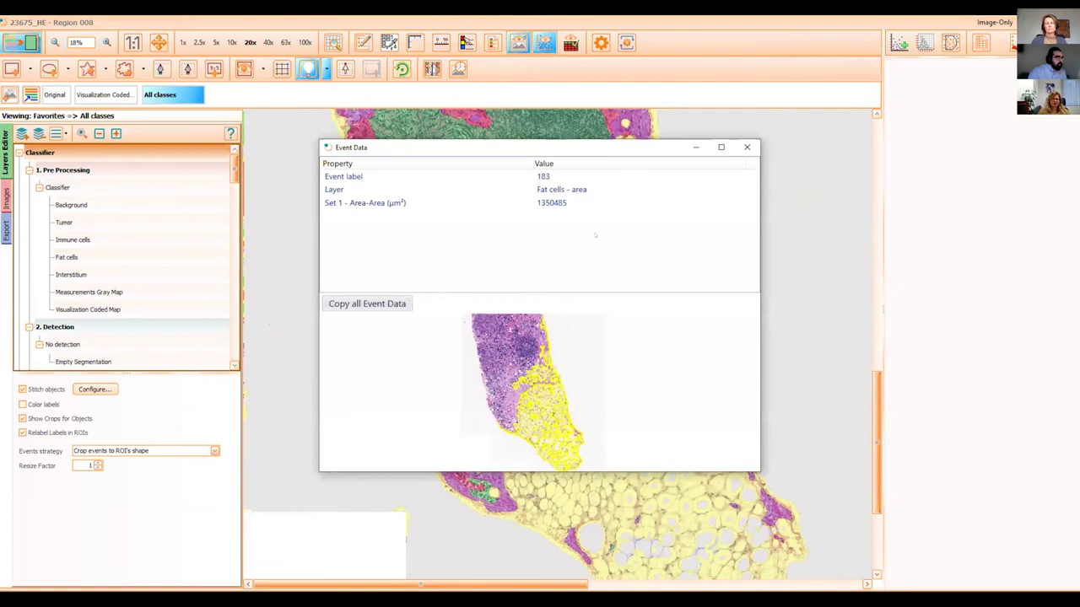
{"action": "left_click", "coordinate": [747, 147]}
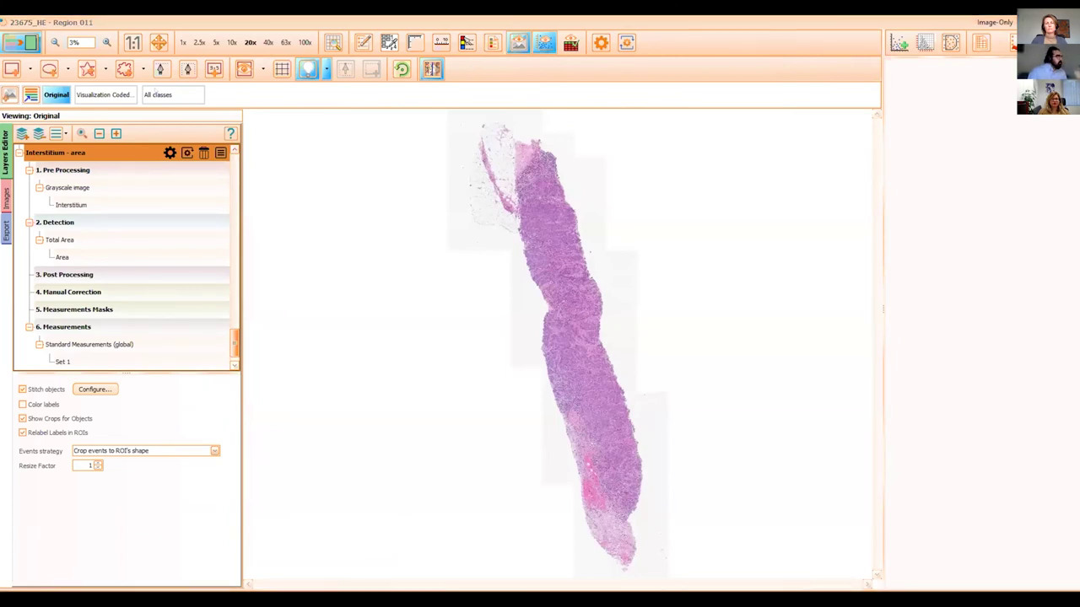
- Show the All classes result on 23675_HE - Region 011 and examine the classified tissue in the upper half of the section
{"action": "left_click", "coordinate": [164, 95]}
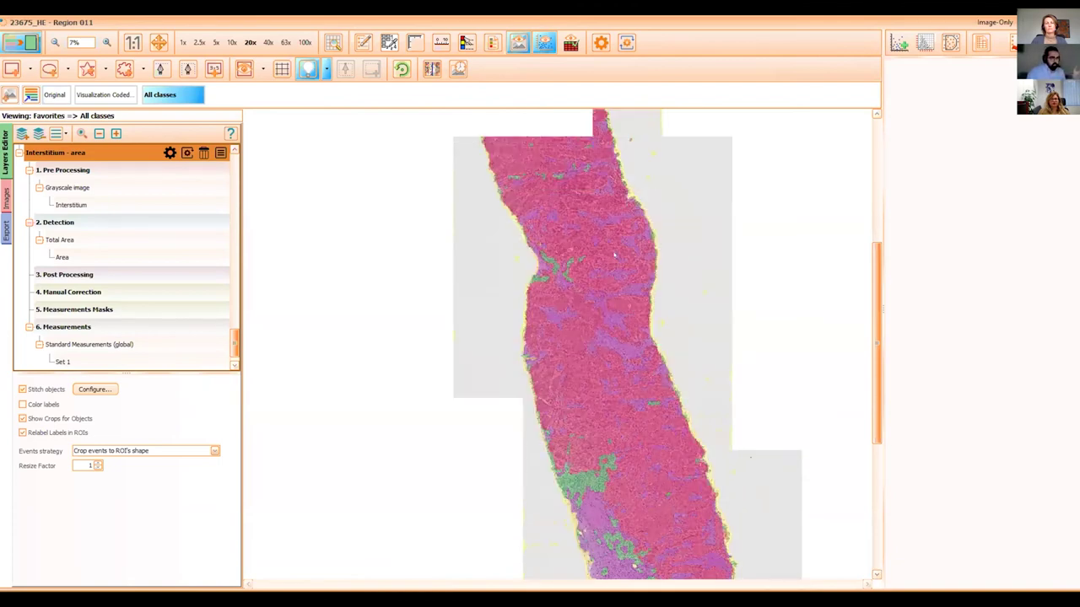
{"action": "left_click_drag", "start_coordinate": [599, 226], "coordinate": [599, 236]}
{"action": "scroll", "coordinate": [600, 236], "scroll_direction": "up", "scroll_amount": 5}
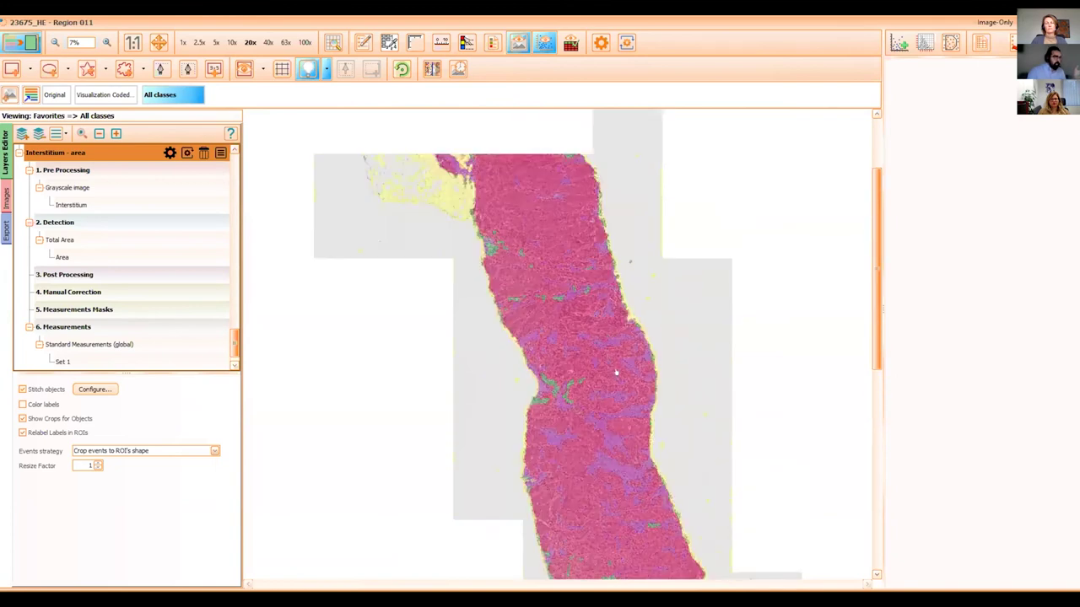
{"action": "scroll", "coordinate": [627, 454], "scroll_direction": "up", "scroll_amount": 2}
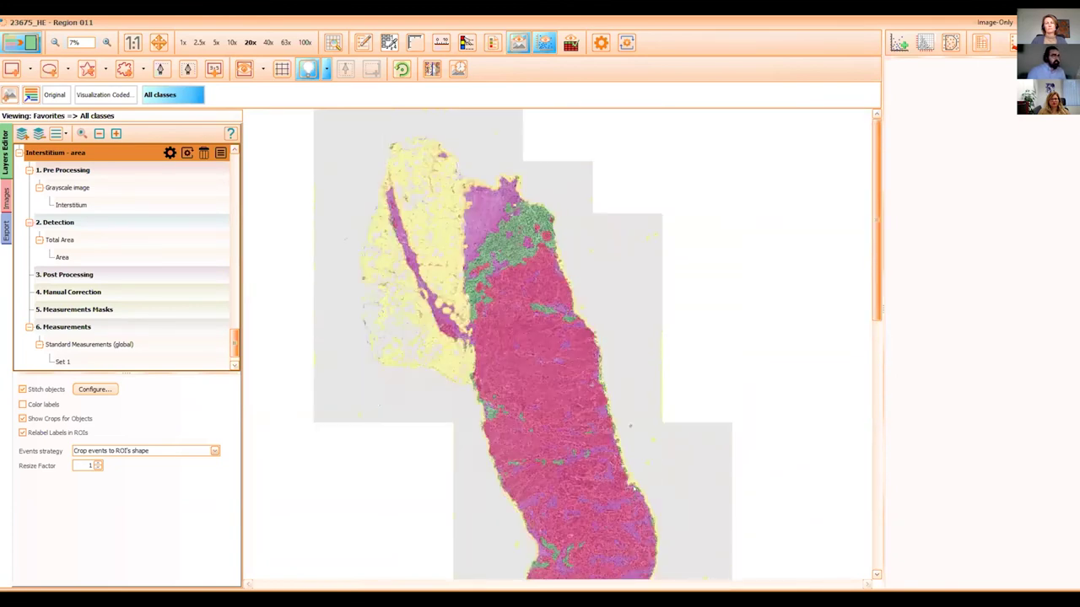
{"action": "scroll", "coordinate": [557, 363], "scroll_direction": "down", "scroll_amount": 2}
{"action": "left_click_drag", "start_coordinate": [569, 324], "coordinate": [525, 346]}
{"action": "left_click_drag", "start_coordinate": [646, 433], "coordinate": [551, 135]}
{"action": "left_click_drag", "start_coordinate": [645, 356], "coordinate": [610, 227]}
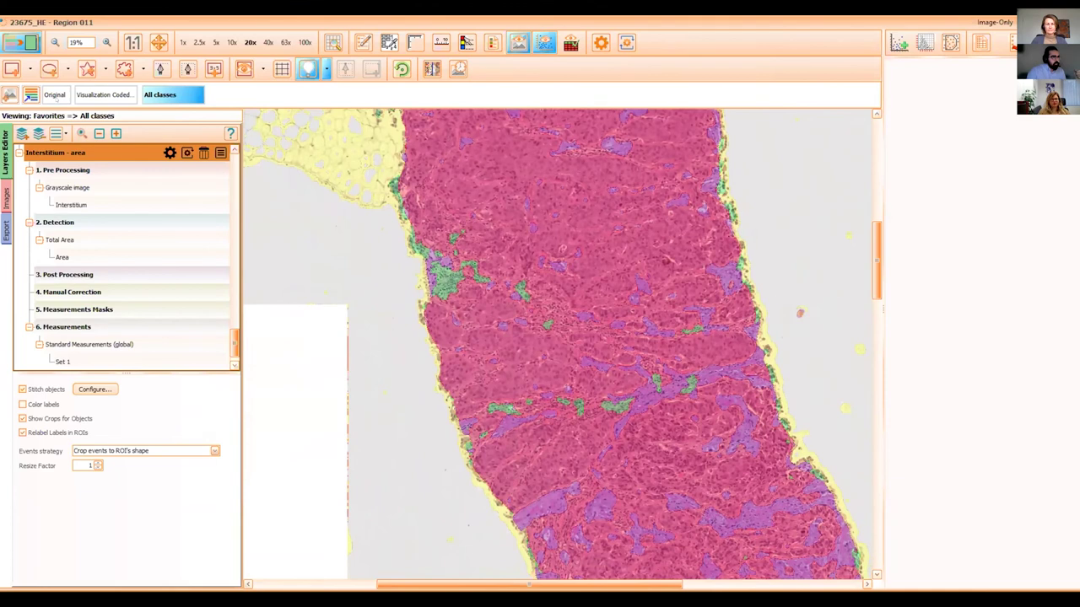
- Compare the Original and All classes views over the tumor tissue just below the fat on Region 011
{"action": "scroll", "coordinate": [470, 261], "scroll_direction": "down", "scroll_amount": 1}
{"action": "left_click", "coordinate": [56, 95]}
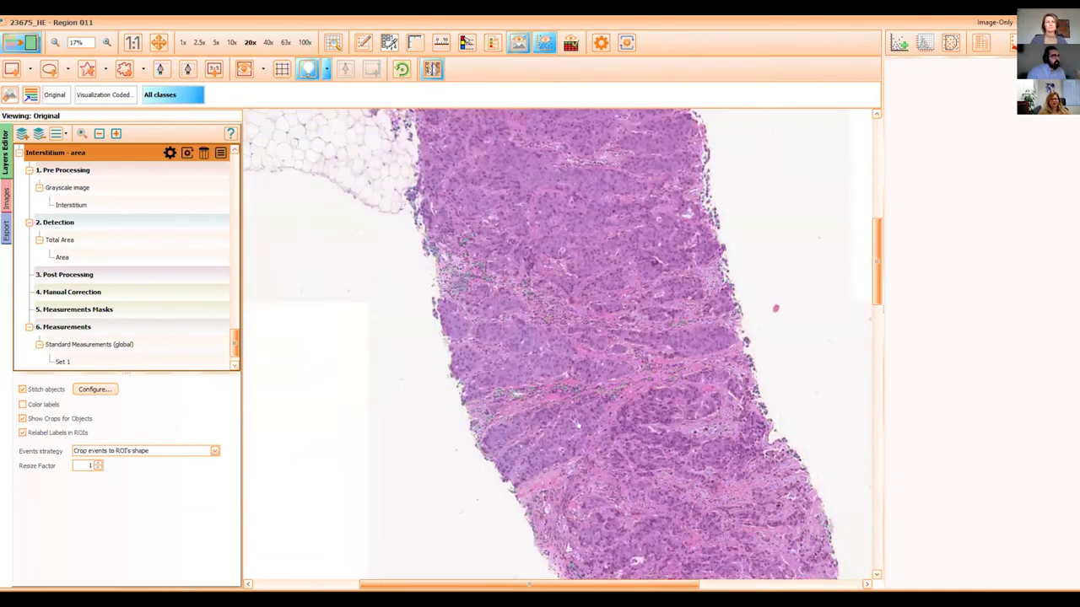
{"action": "left_click", "coordinate": [55, 94]}
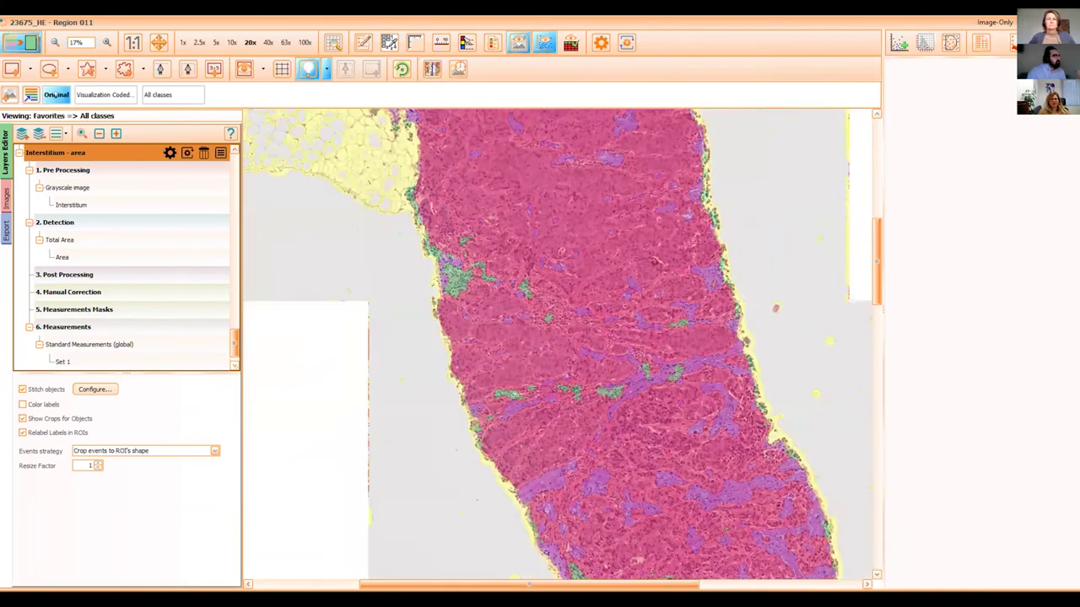
{"action": "left_click", "coordinate": [54, 96]}
{"action": "left_click", "coordinate": [54, 95]}
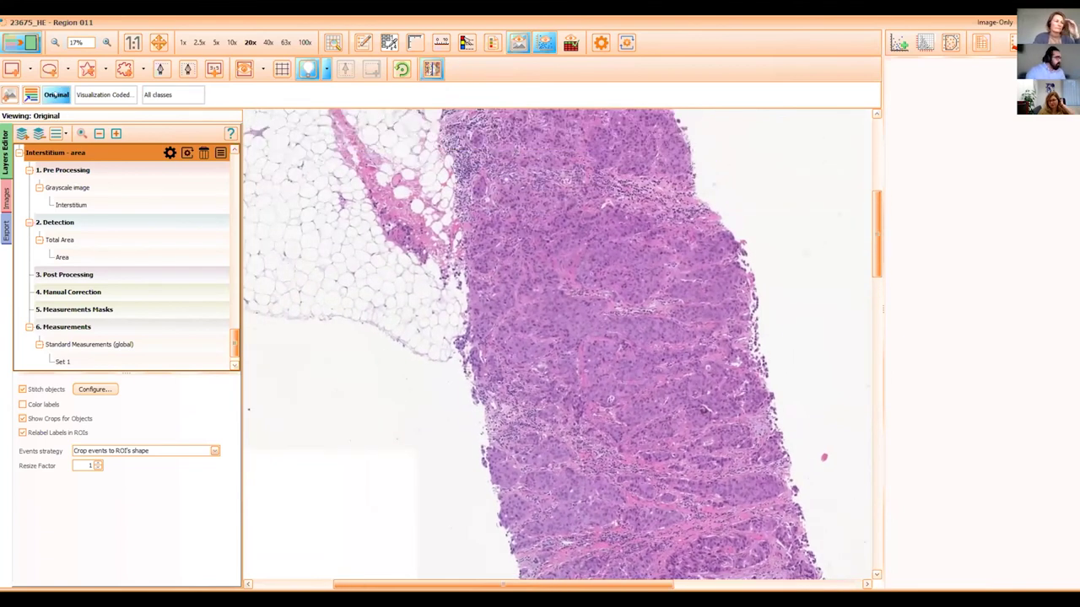
{"action": "left_click", "coordinate": [53, 94]}
{"action": "left_click", "coordinate": [53, 95]}
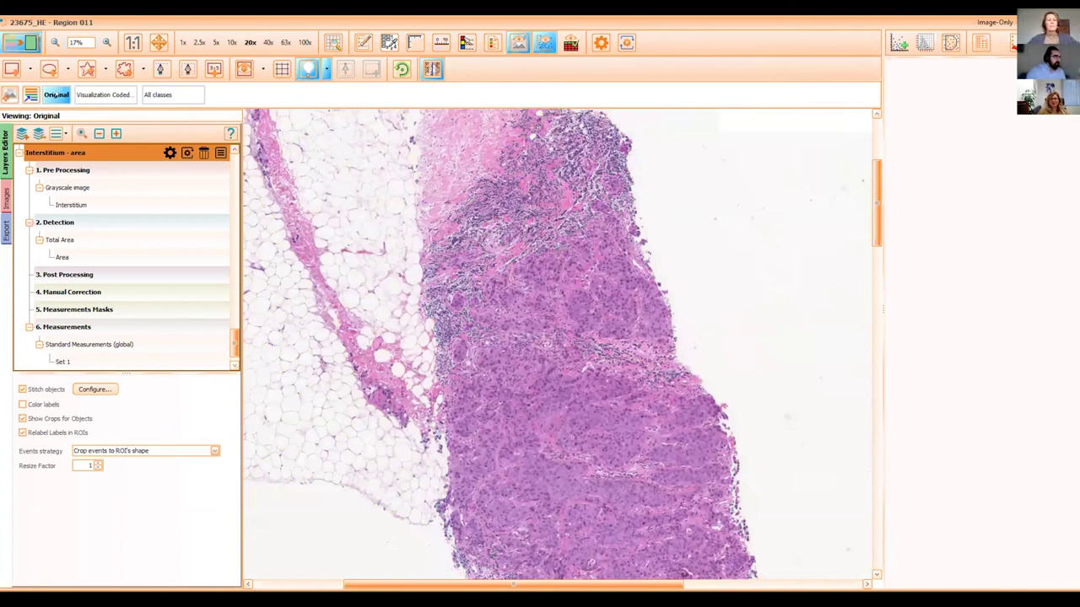
- Compare the Original and All classes views over the immune cells and fat near Region 011's upper end, then examine the tissue around them
{"action": "left_click", "coordinate": [54, 96]}
{"action": "left_click", "coordinate": [54, 96]}
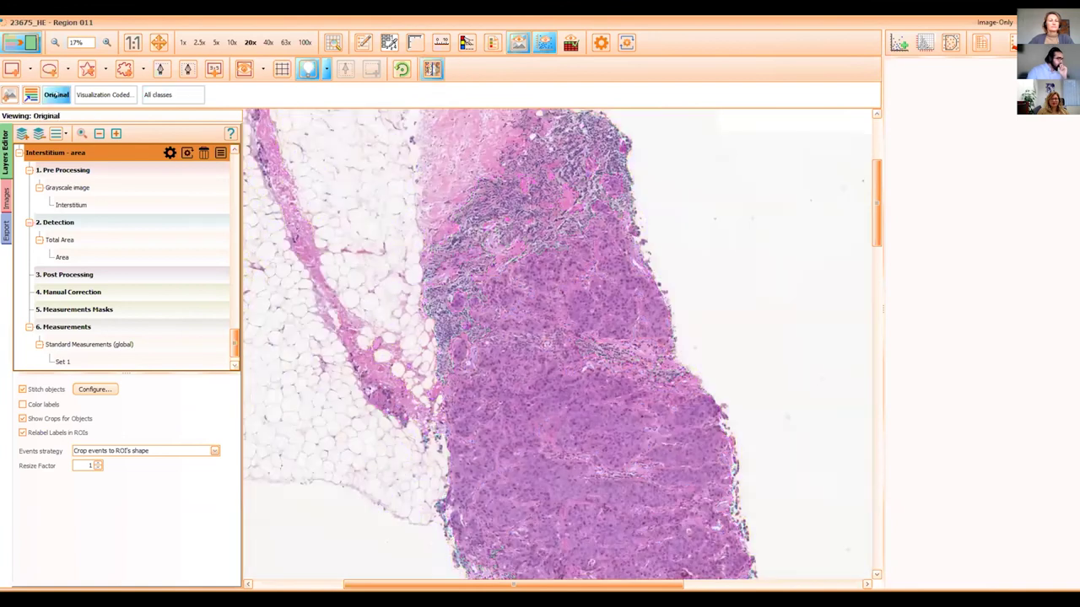
{"action": "left_click", "coordinate": [54, 95]}
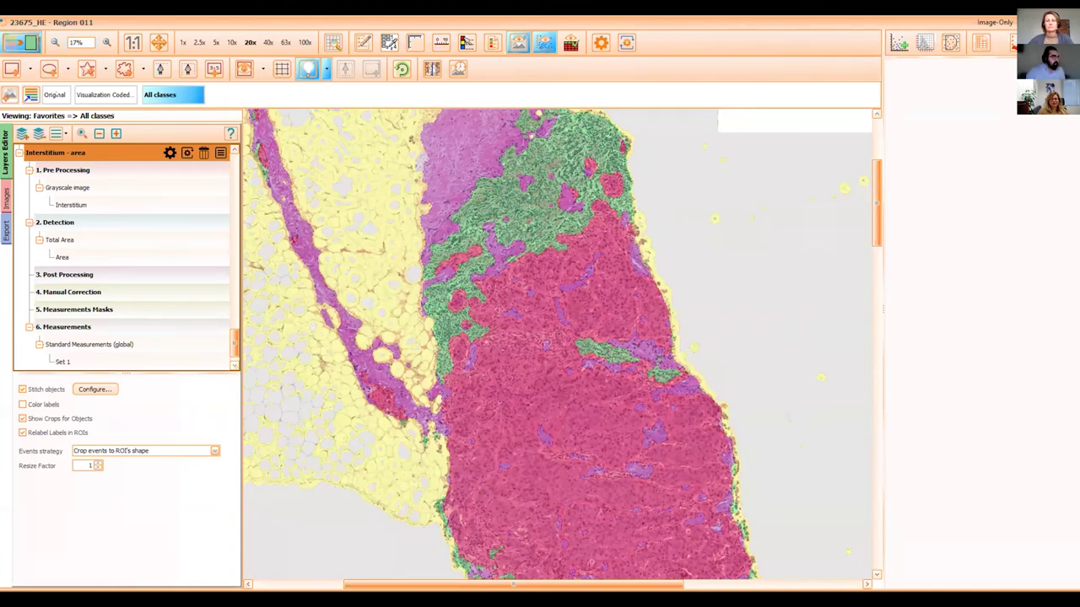
{"action": "left_click", "coordinate": [54, 95]}
{"action": "left_click", "coordinate": [54, 95]}
{"action": "left_click", "coordinate": [56, 95]}
{"action": "left_click_drag", "start_coordinate": [558, 480], "coordinate": [537, 355]}
{"action": "scroll", "coordinate": [626, 433], "scroll_direction": "down", "scroll_amount": 1}
{"action": "left_click_drag", "start_coordinate": [554, 433], "coordinate": [597, 504]}
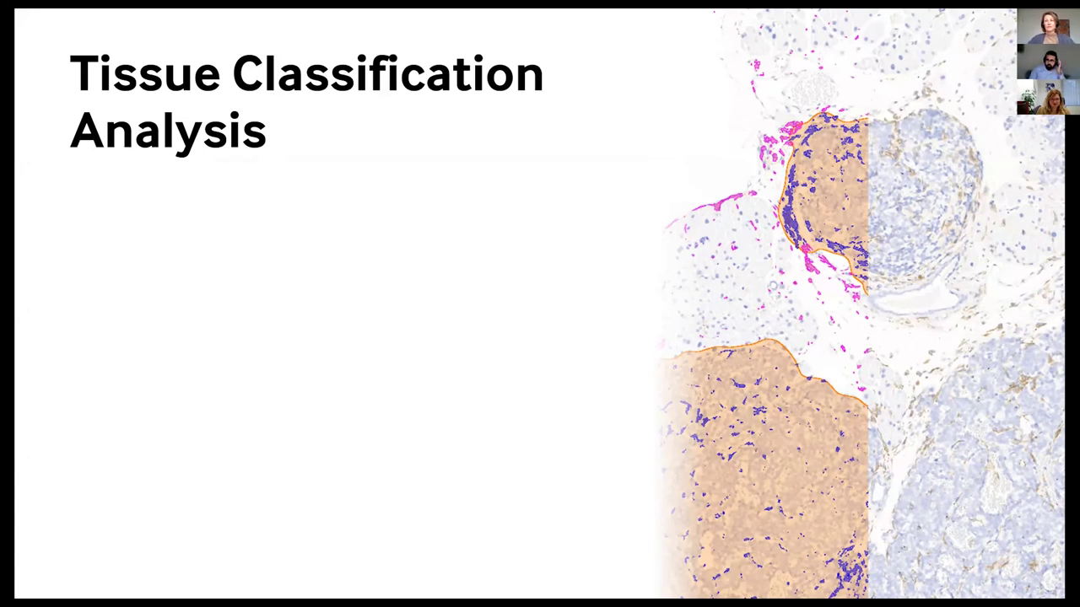
{"action": "key", "text": "Right"}
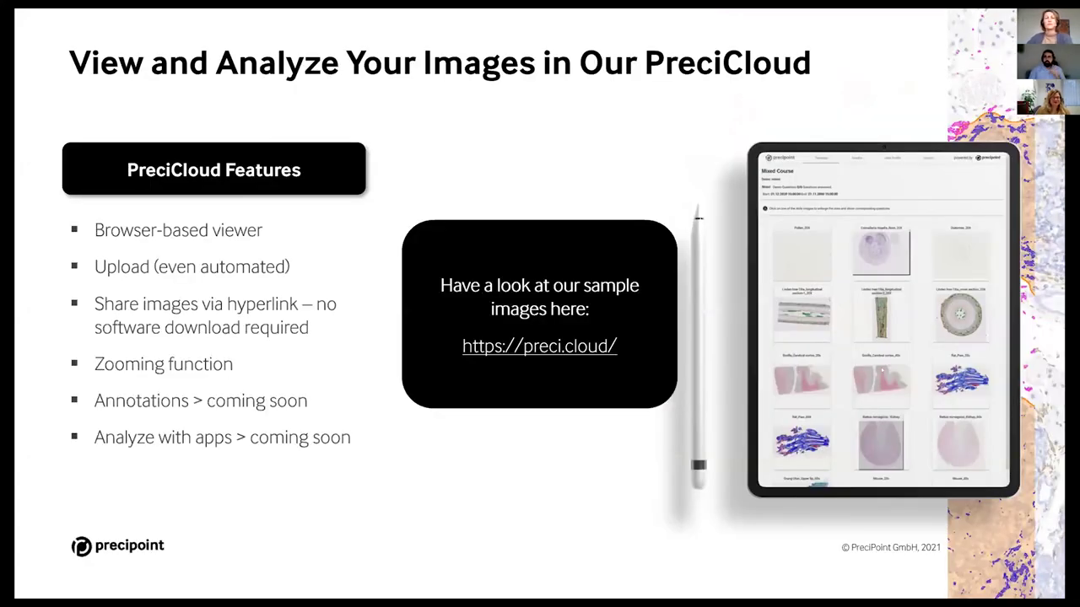
{"action": "key", "text": "Right"}
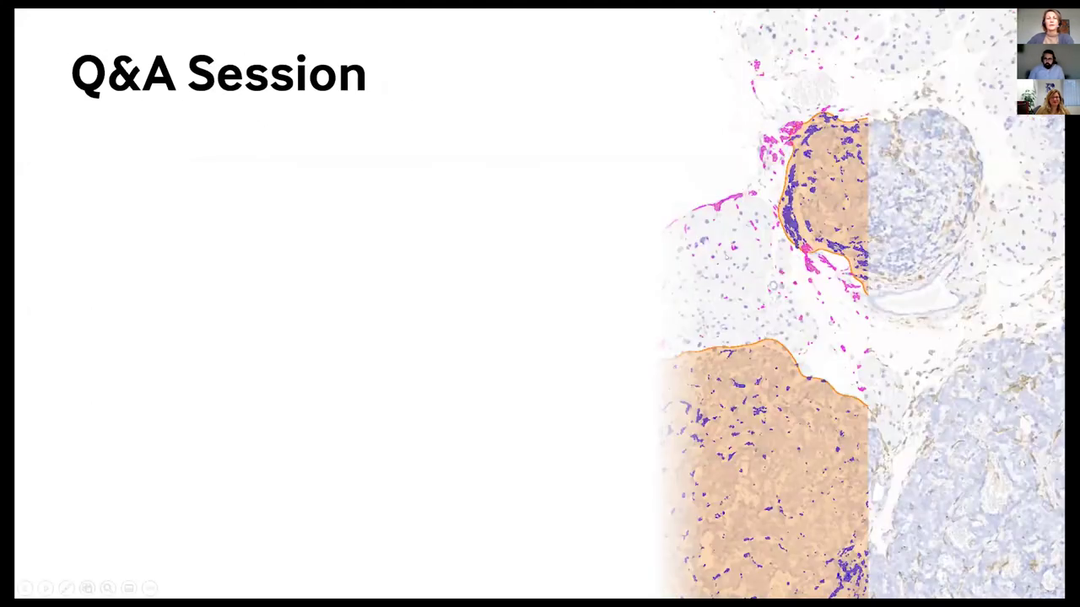